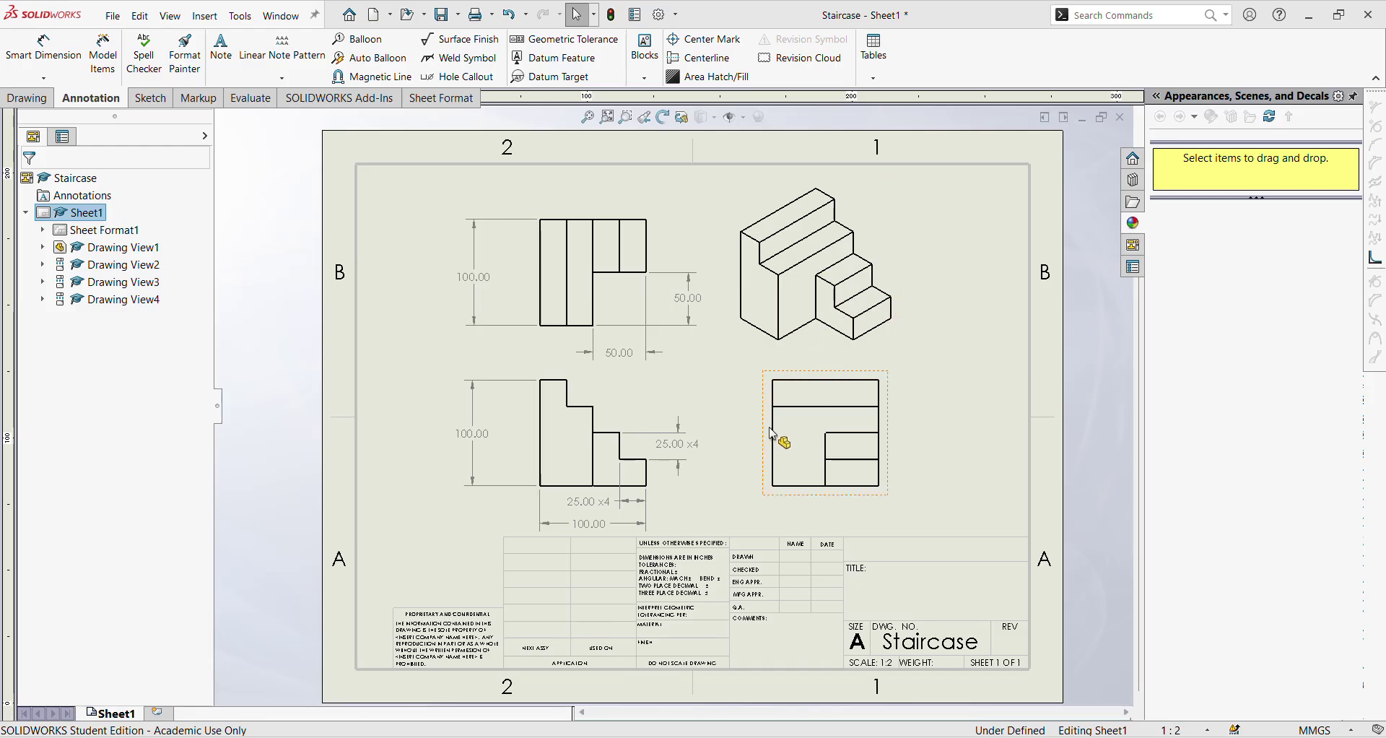
pyautogui.click(113, 16)
pyautogui.click(138, 41)
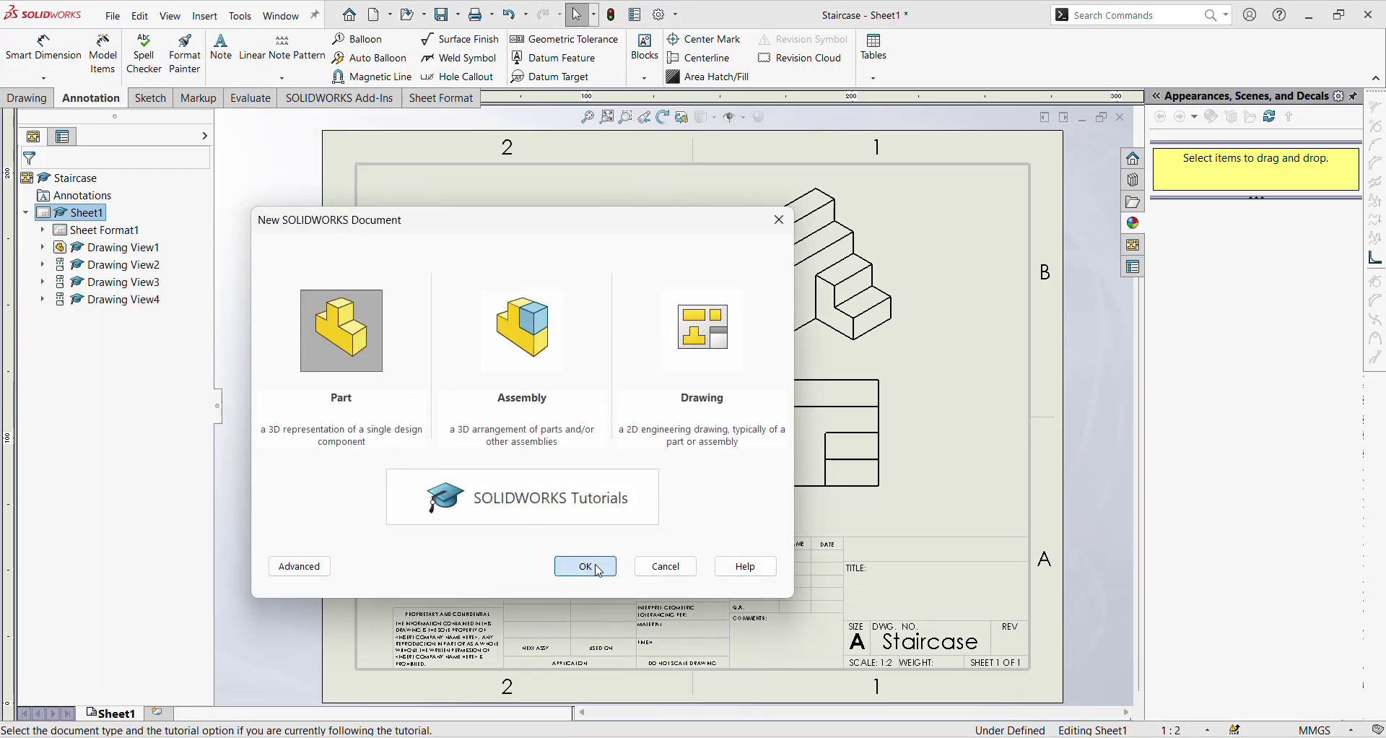
pyautogui.click(585, 566)
pyautogui.click(1321, 730)
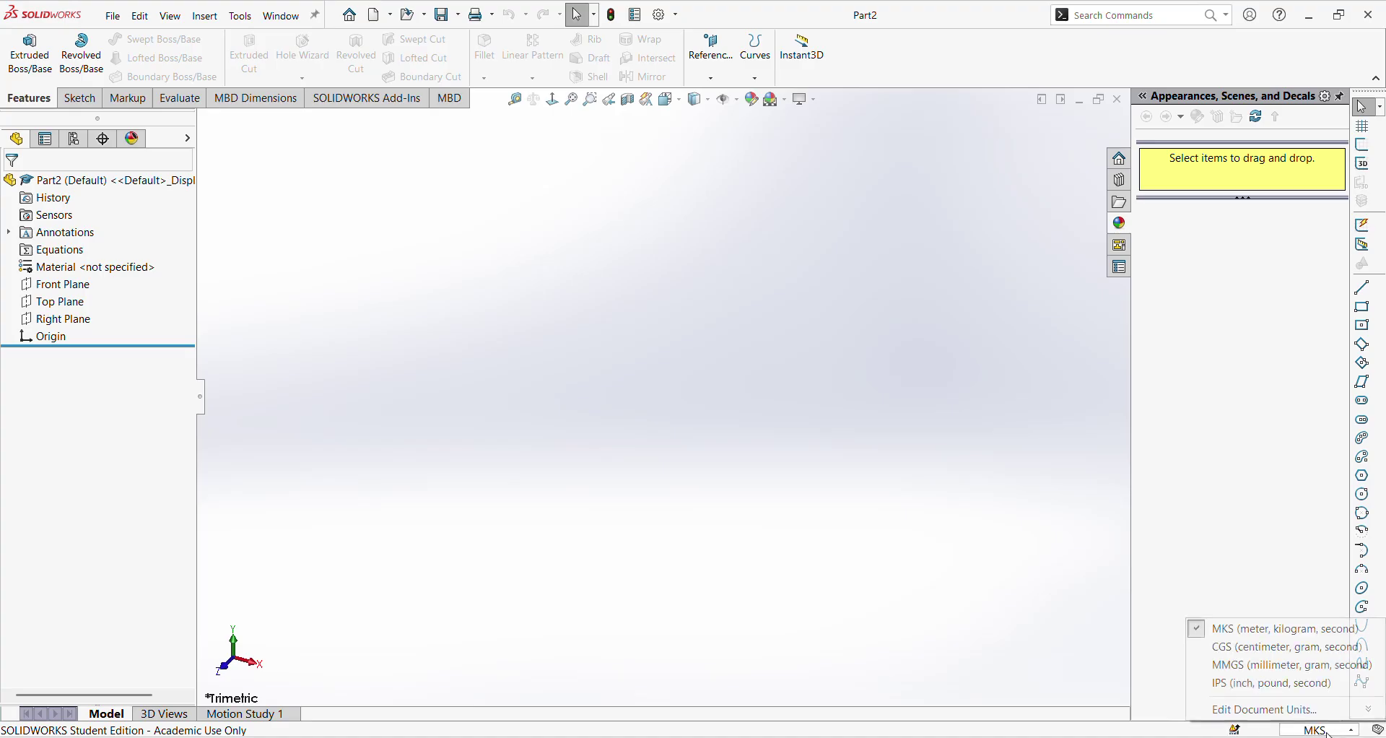
pyautogui.click(1311, 666)
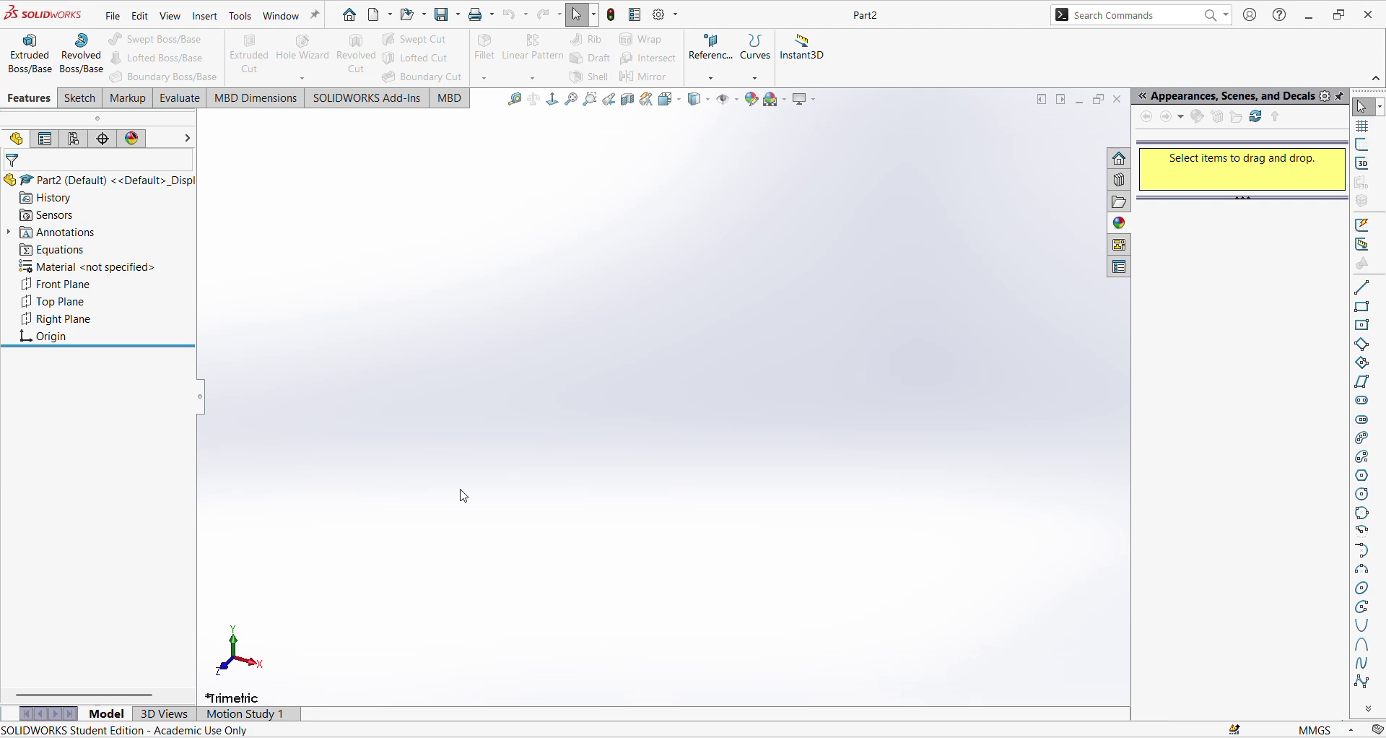
pyautogui.moveTo(431, 737)
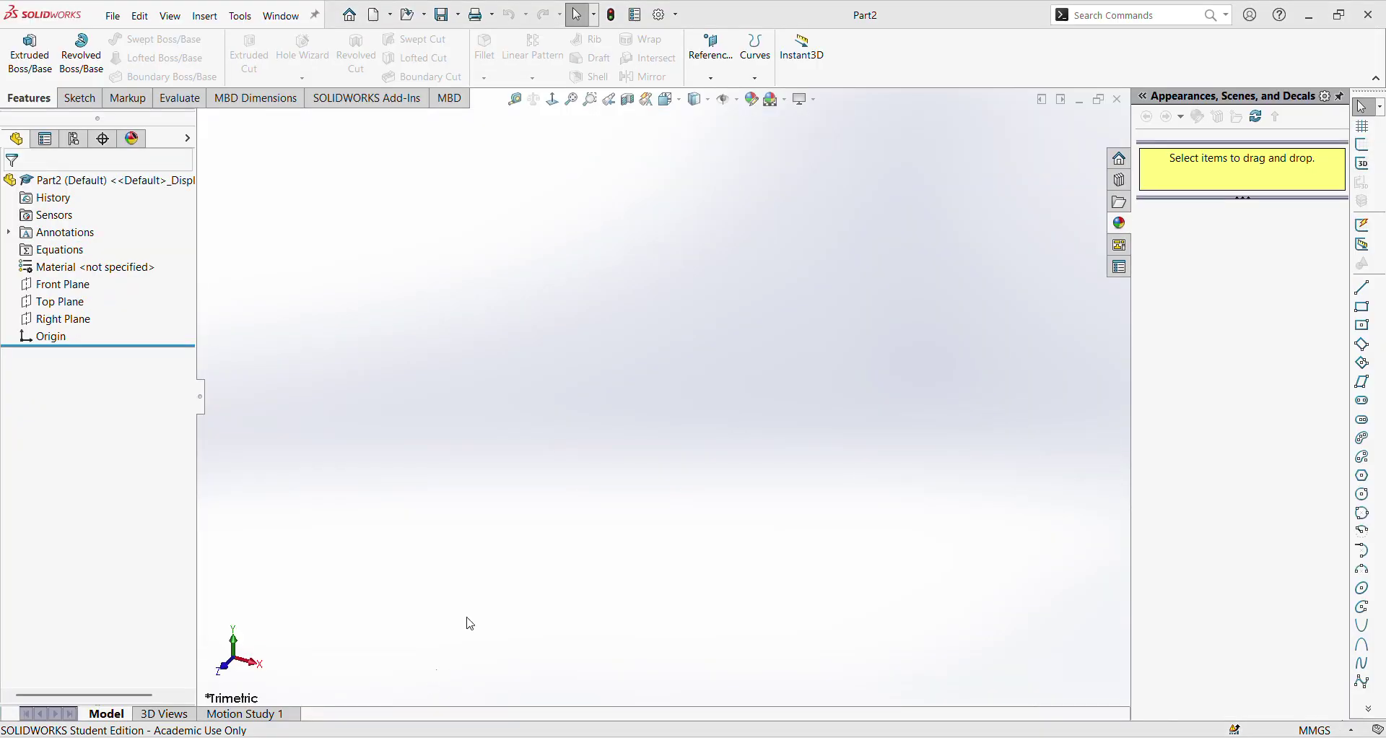
pyautogui.click(1117, 99)
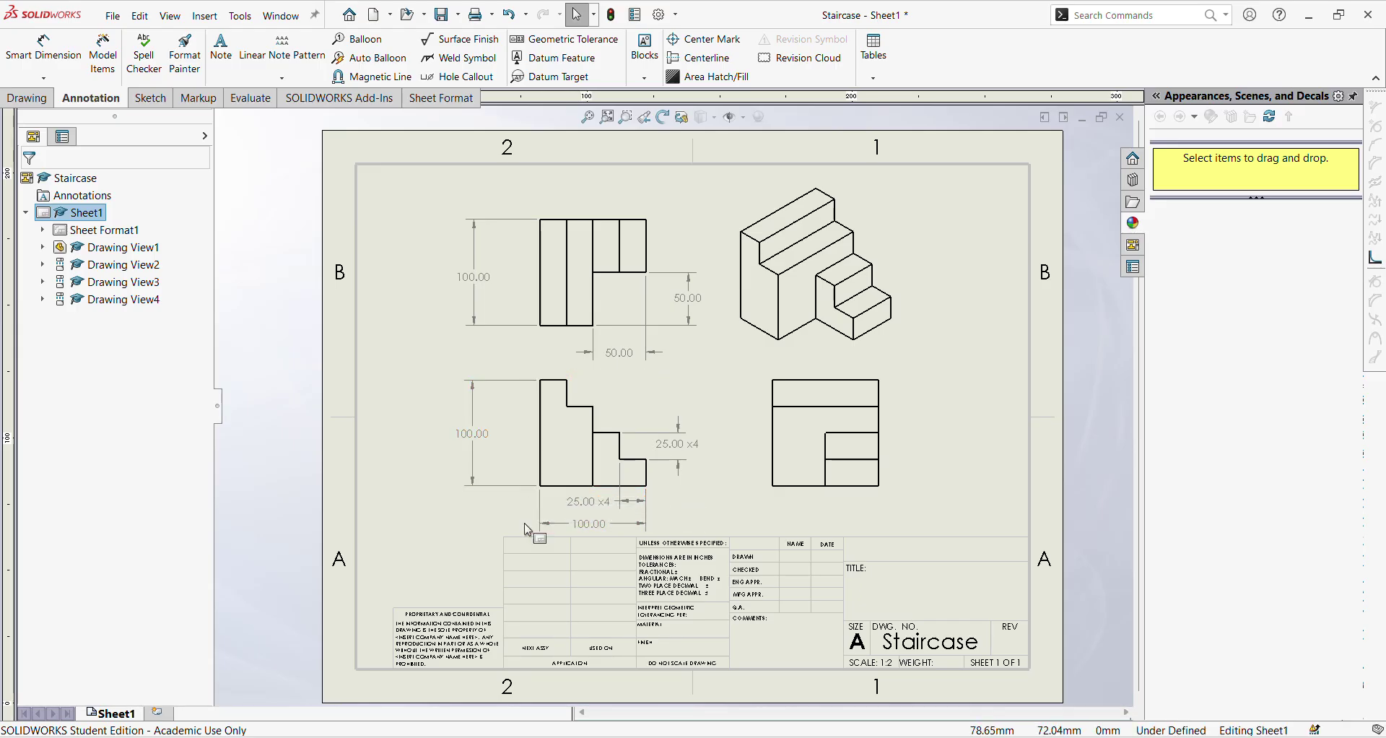
# Switch to the open blank part Part1 and set its document units to MMGS (millimeter, gram, second).
pyautogui.moveTo(431, 736)
pyautogui.click(289, 711)
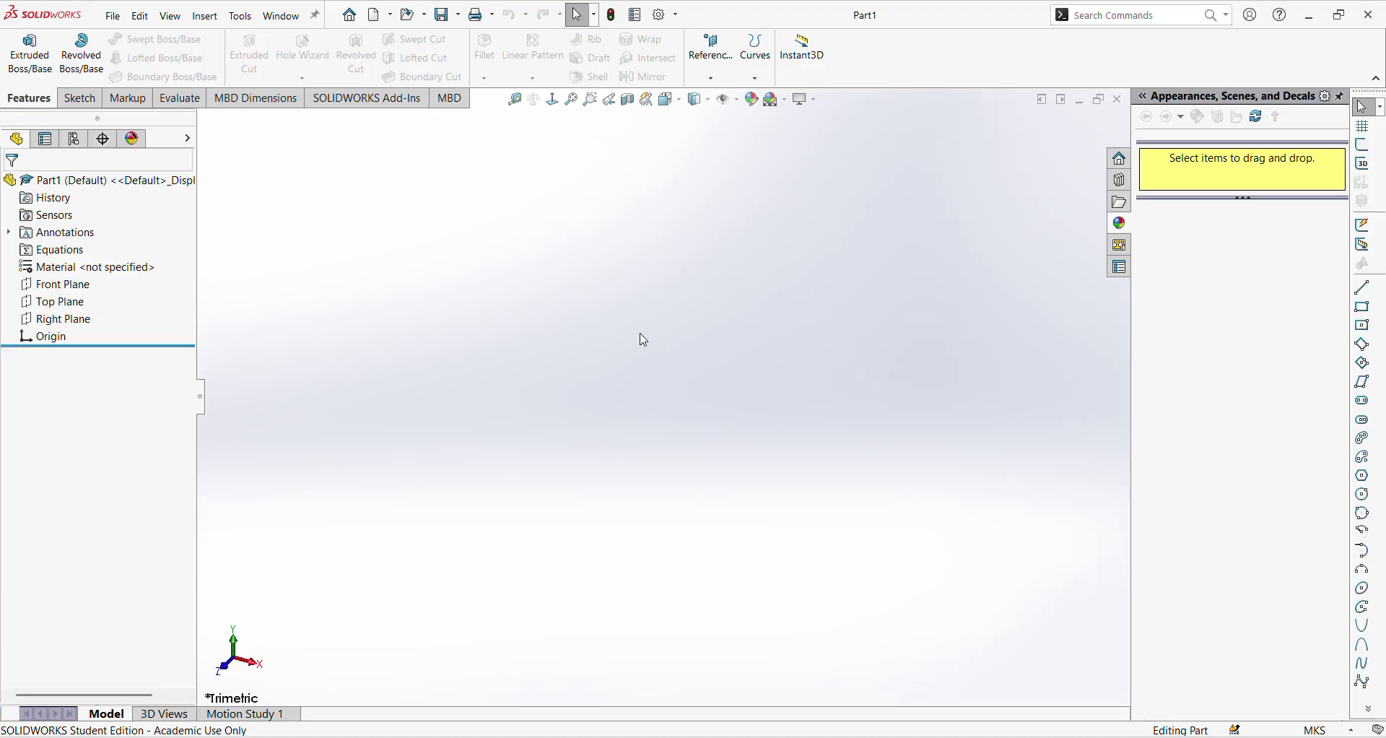
pyautogui.click(1325, 730)
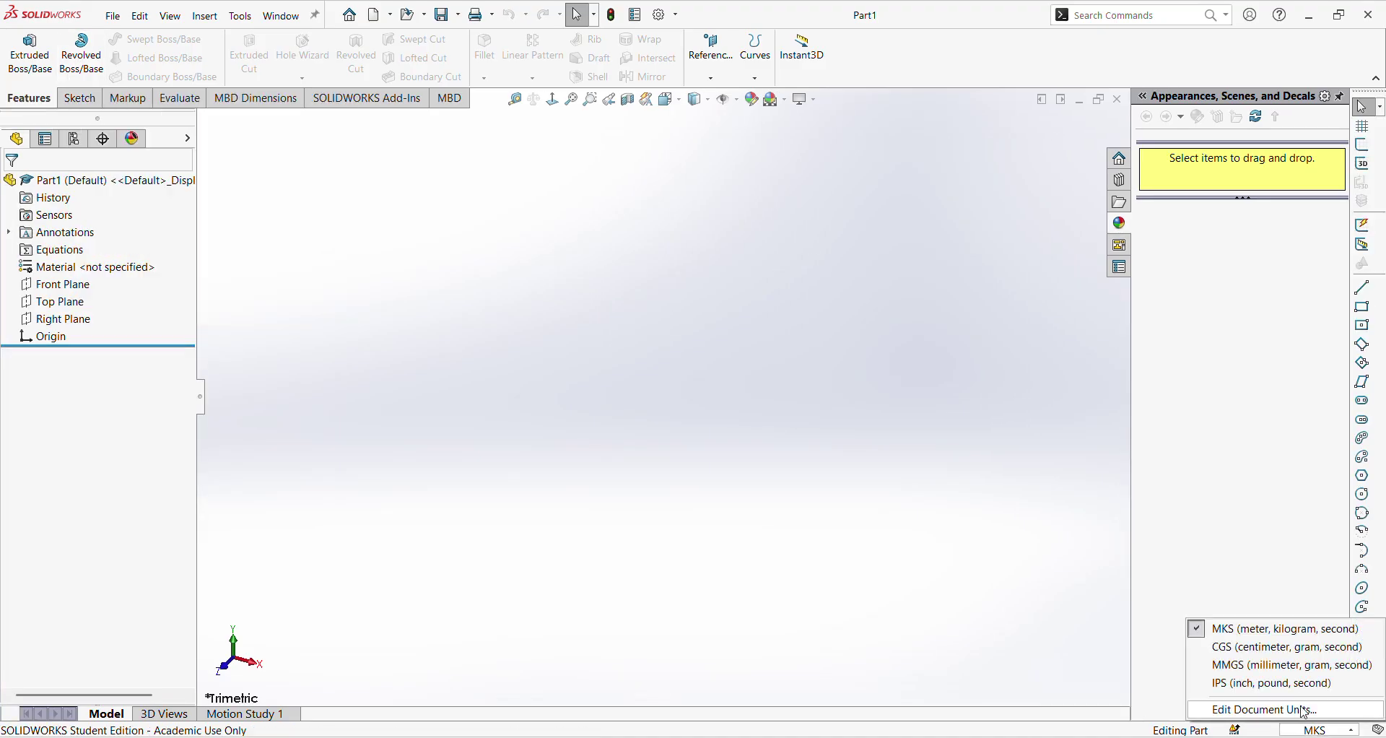
pyautogui.click(1293, 666)
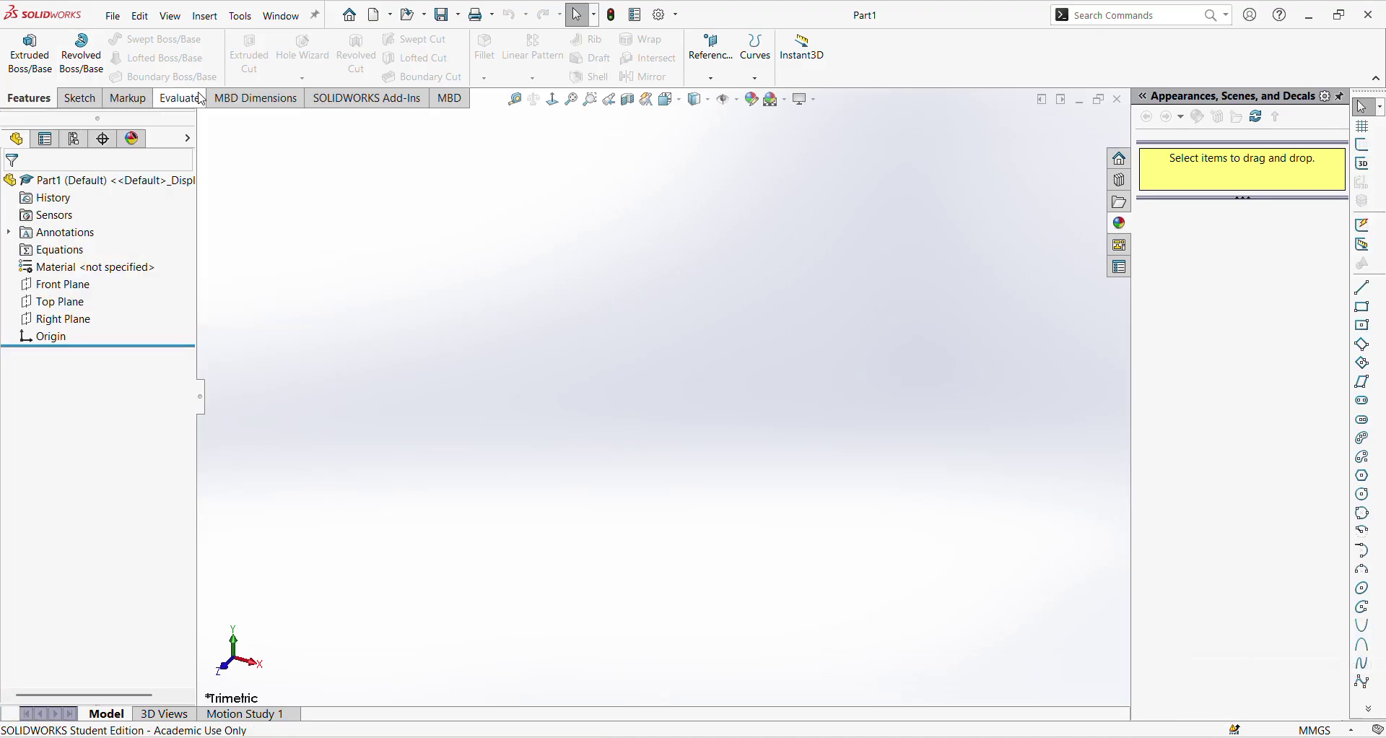
# Start a new sketch on the Front Plane.
pyautogui.click(81, 100)
pyautogui.click(22, 49)
pyautogui.click(799, 315)
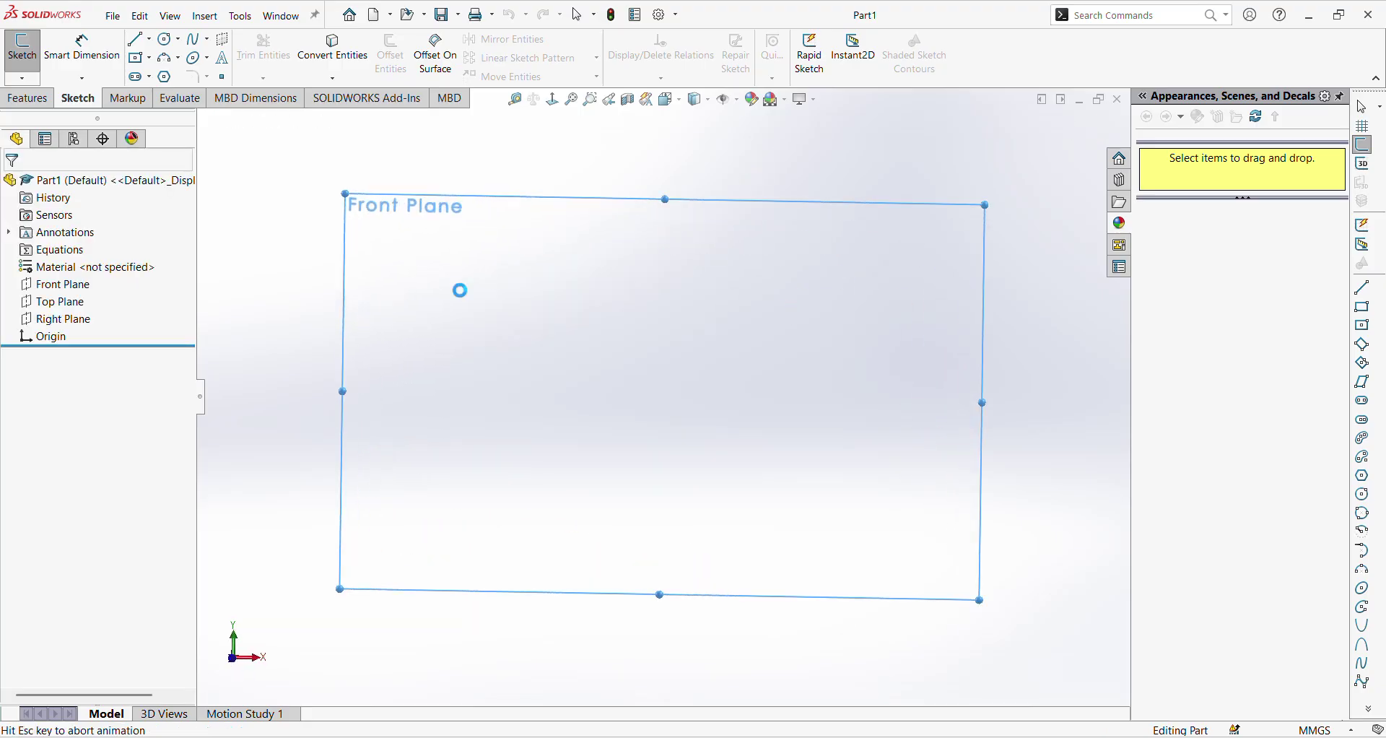
# Sketch a closed three-step staircase profile with lines starting at the origin, about 113 mm wide and 100 mm high.
pyautogui.click(135, 39)
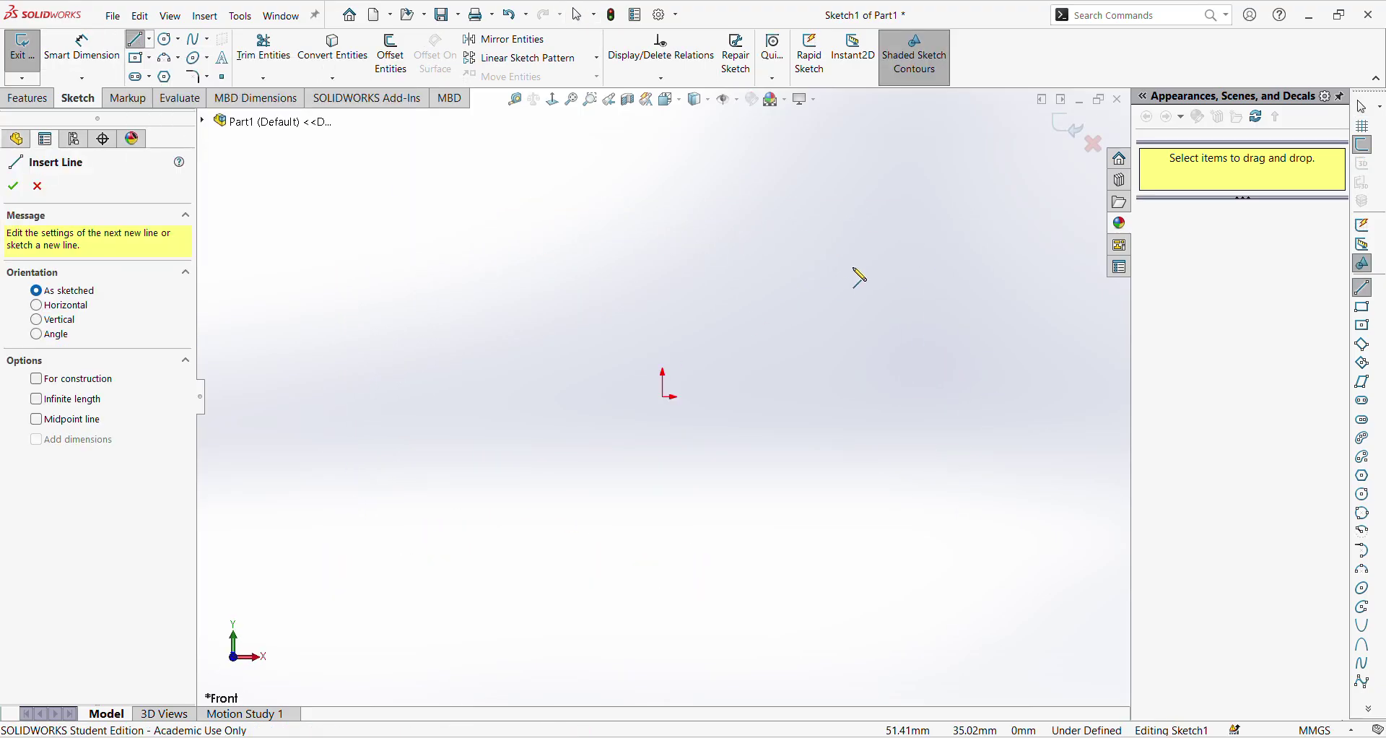
pyautogui.scroll(-1, 715, 289)
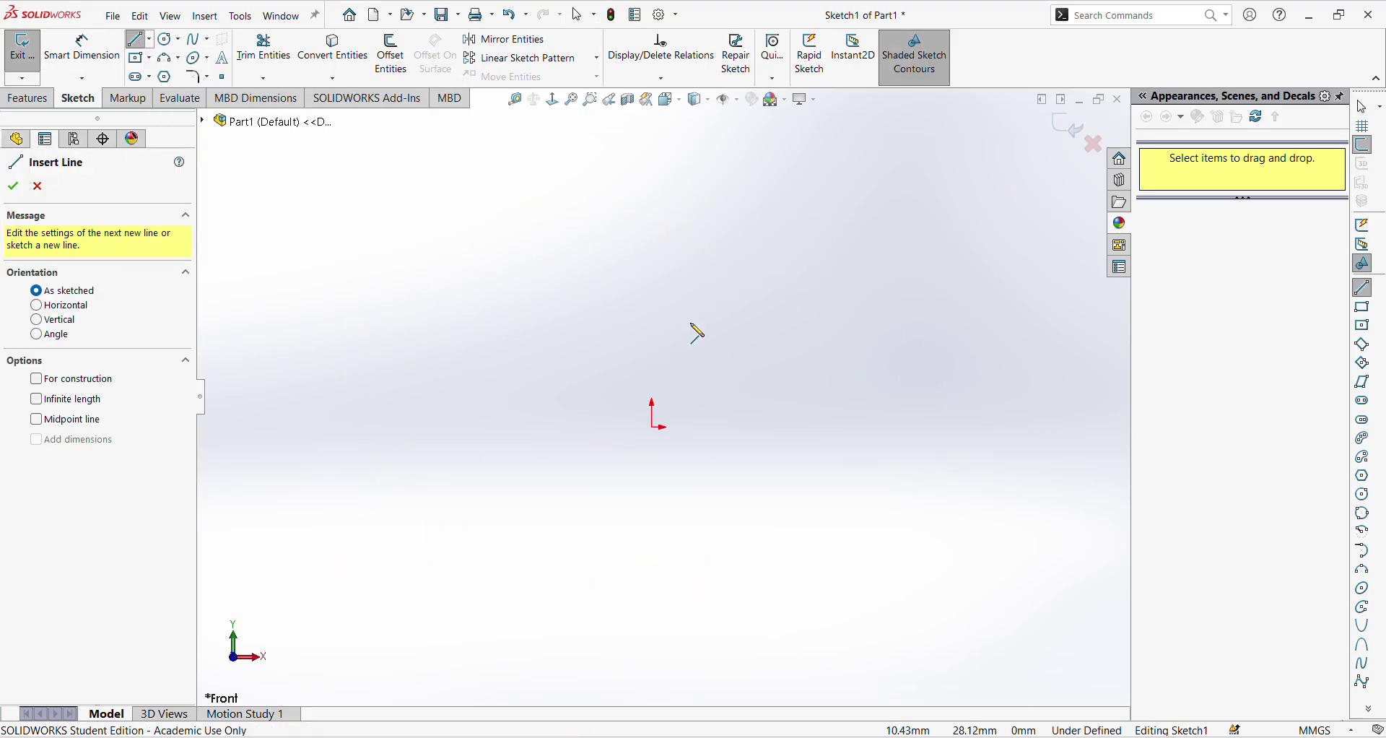
pyautogui.scroll(-2, 769, 246)
pyautogui.click(598, 504)
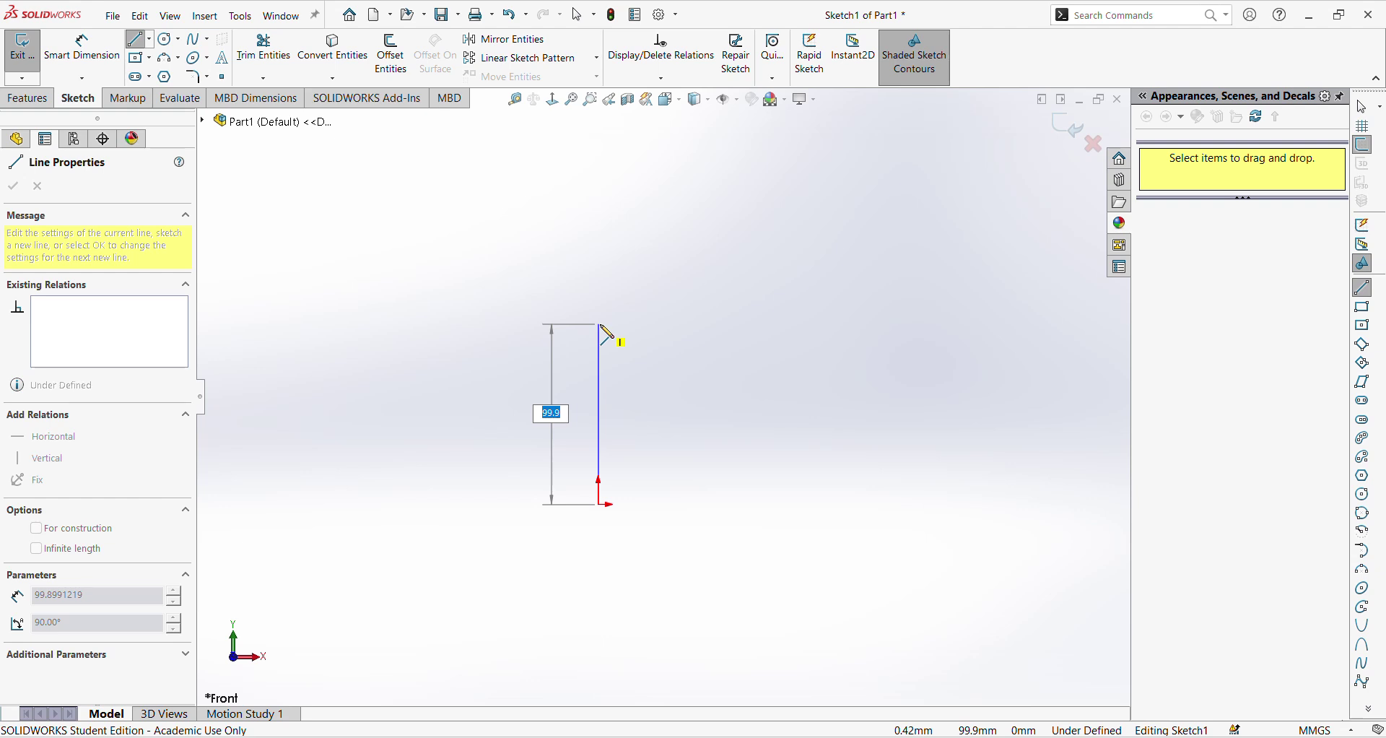
pyautogui.click(599, 324)
pyautogui.click(680, 324)
pyautogui.click(680, 370)
pyautogui.click(748, 369)
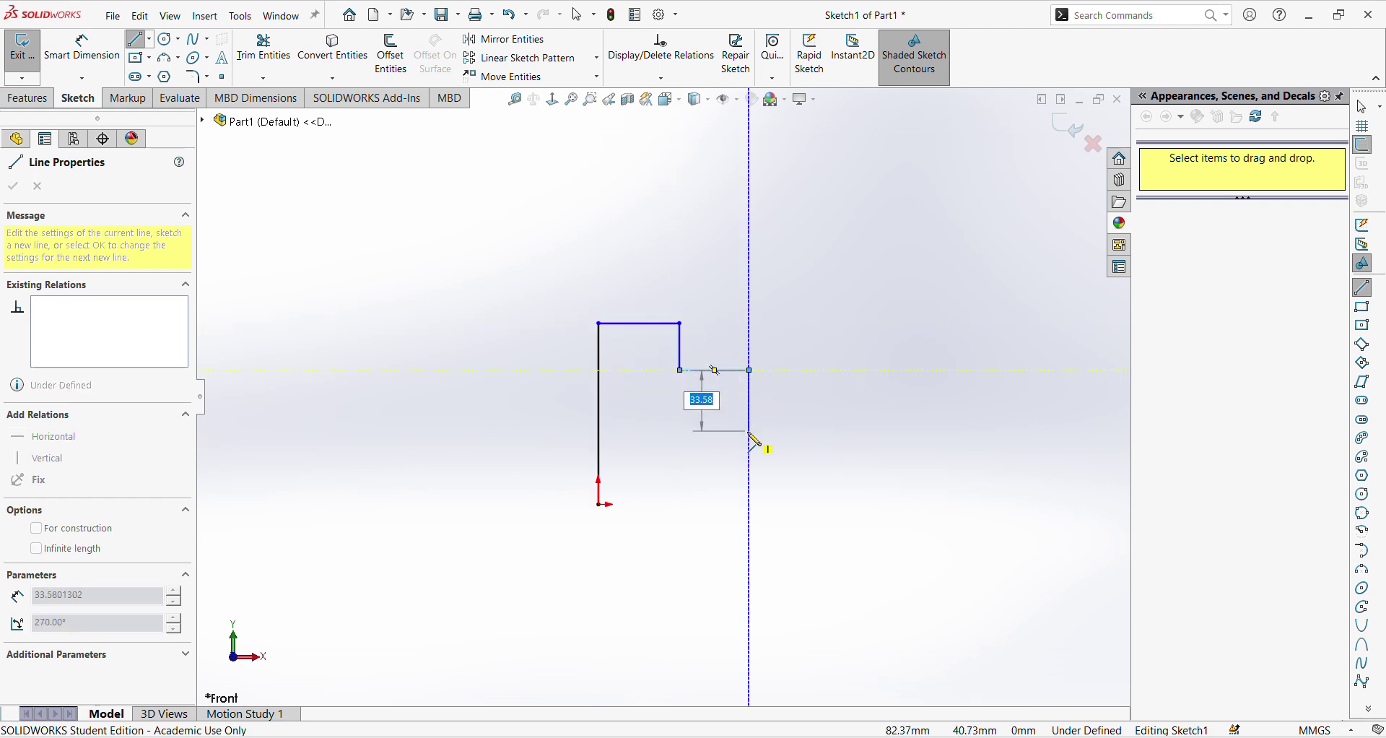
pyautogui.click(749, 437)
pyautogui.click(802, 437)
pyautogui.click(803, 504)
pyautogui.click(598, 504)
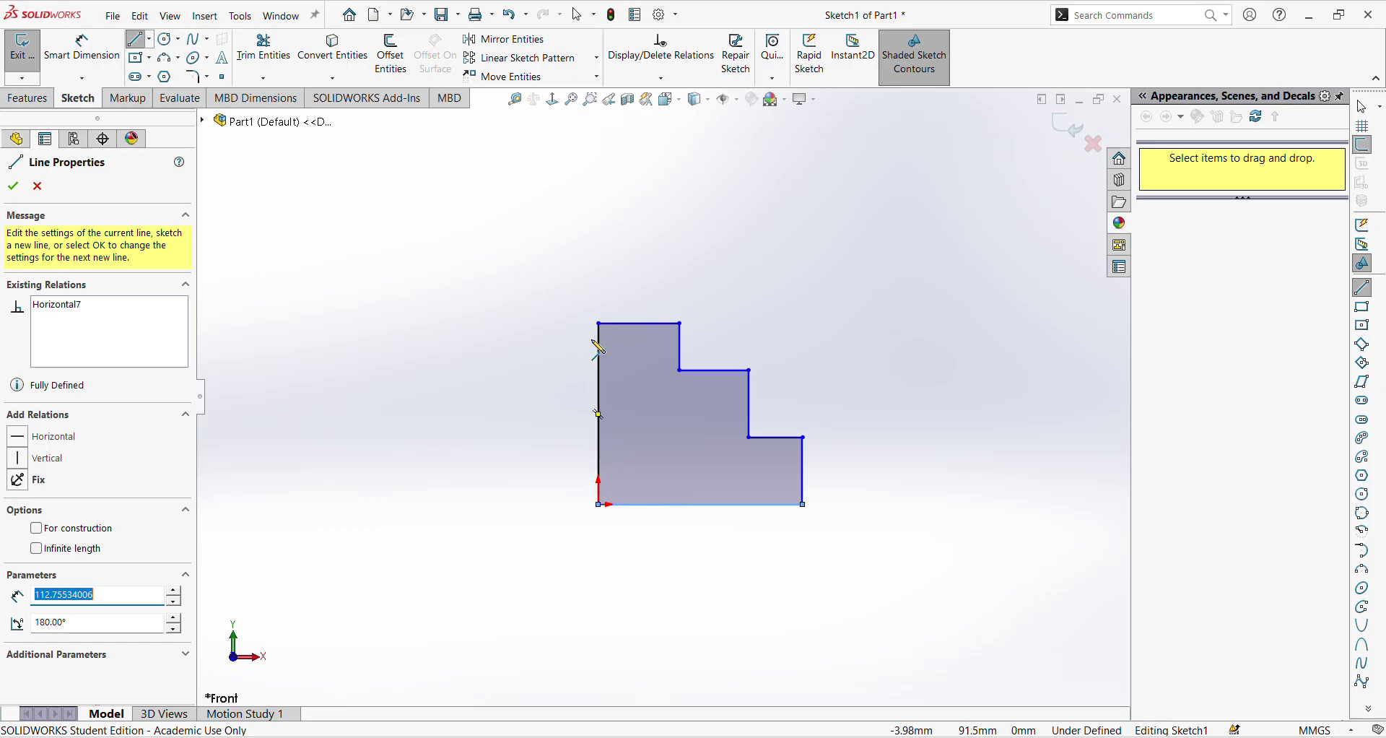
pyautogui.click(863, 541)
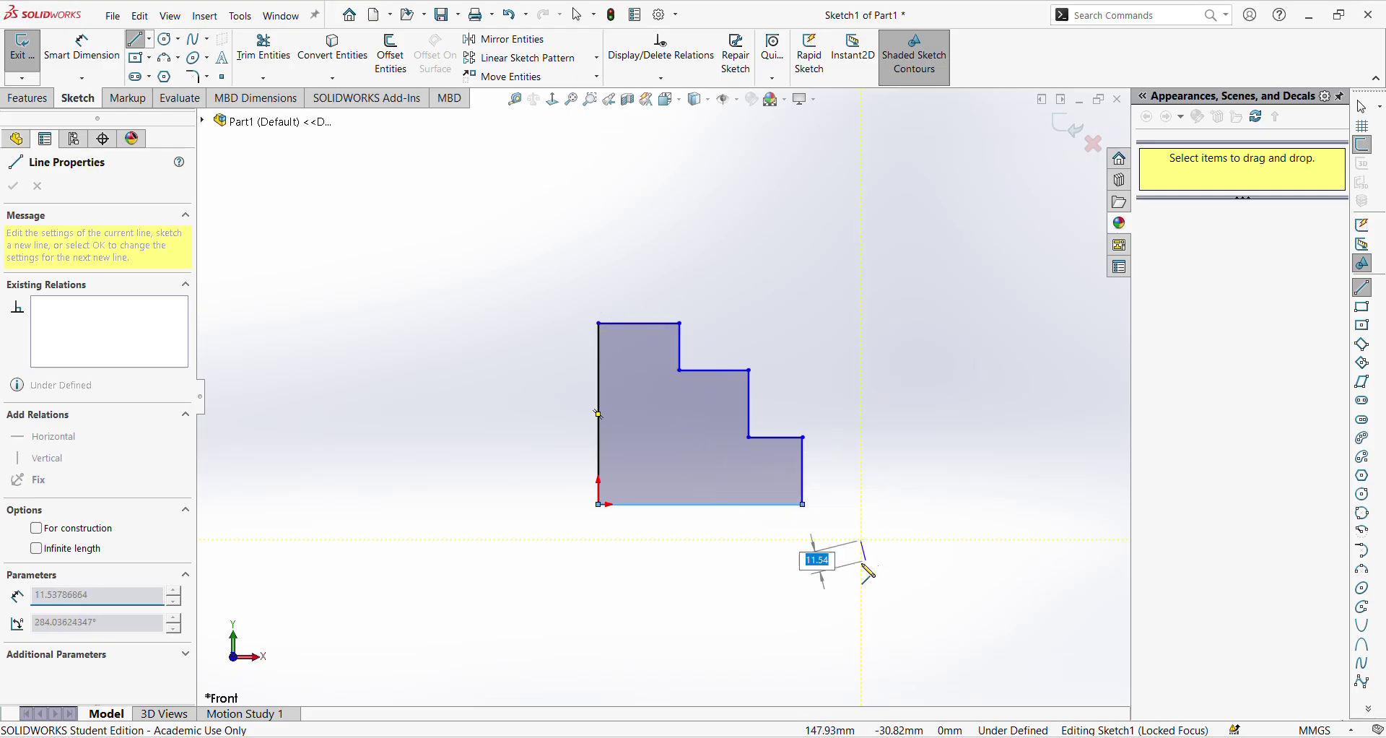
pyautogui.press('Escape')
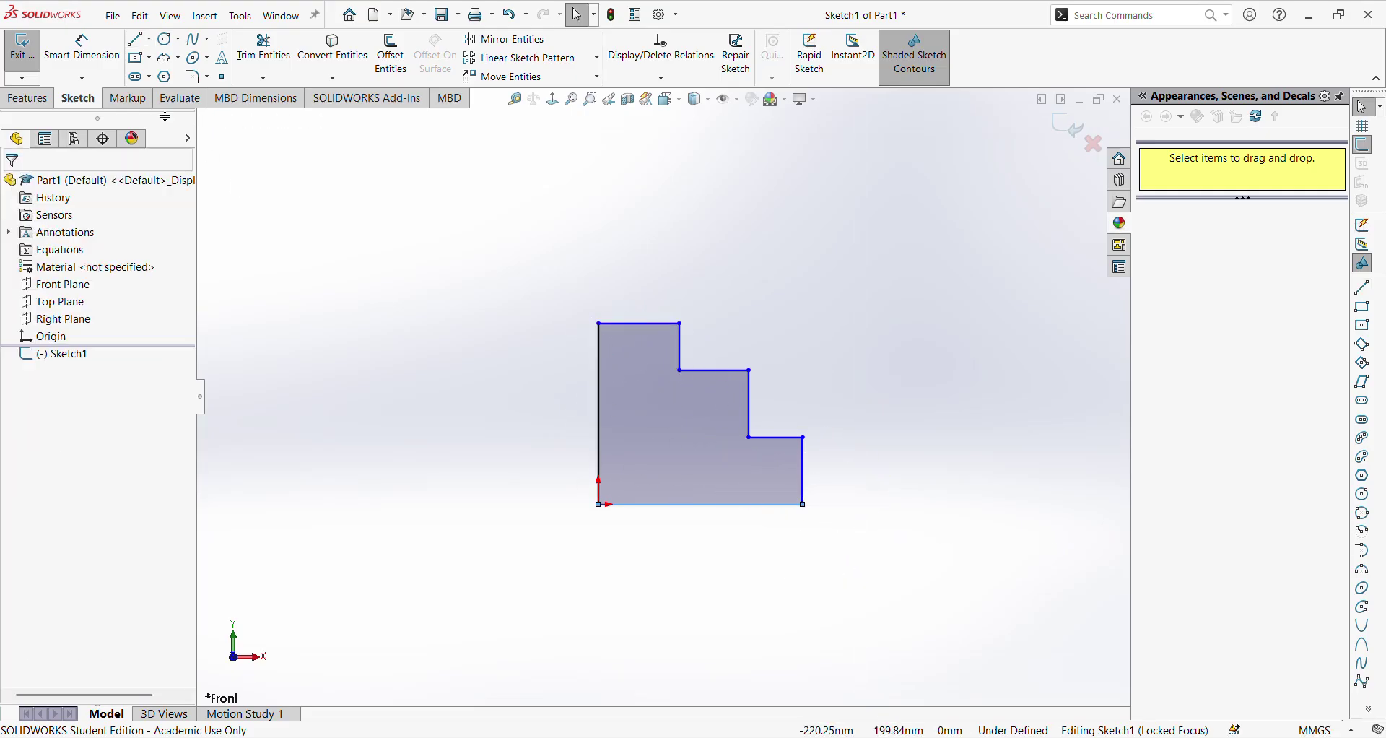
# Dimension the profile's full-height vertical edge at 100 mm and its base line at 100 mm.
pyautogui.click(85, 60)
pyautogui.click(605, 399)
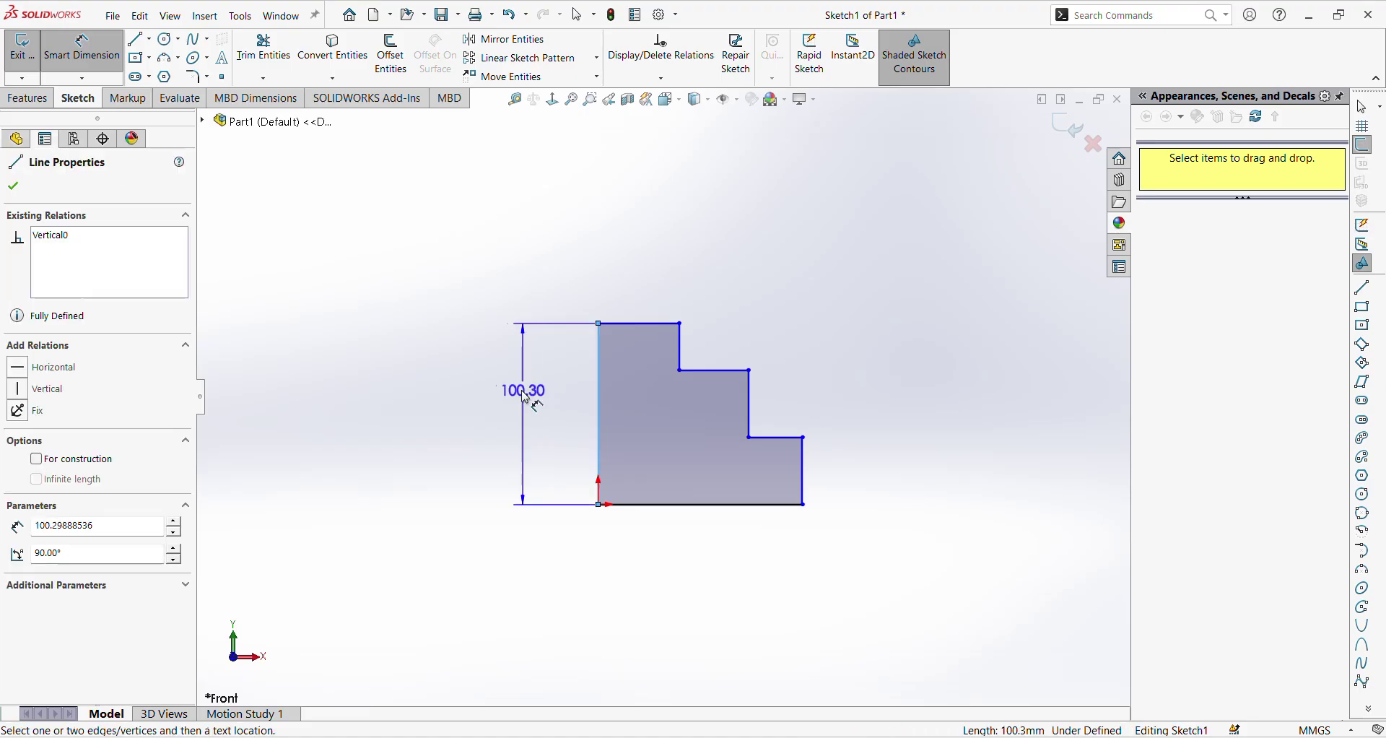
pyautogui.click(513, 395)
pyautogui.write('100')
pyautogui.press('Return')
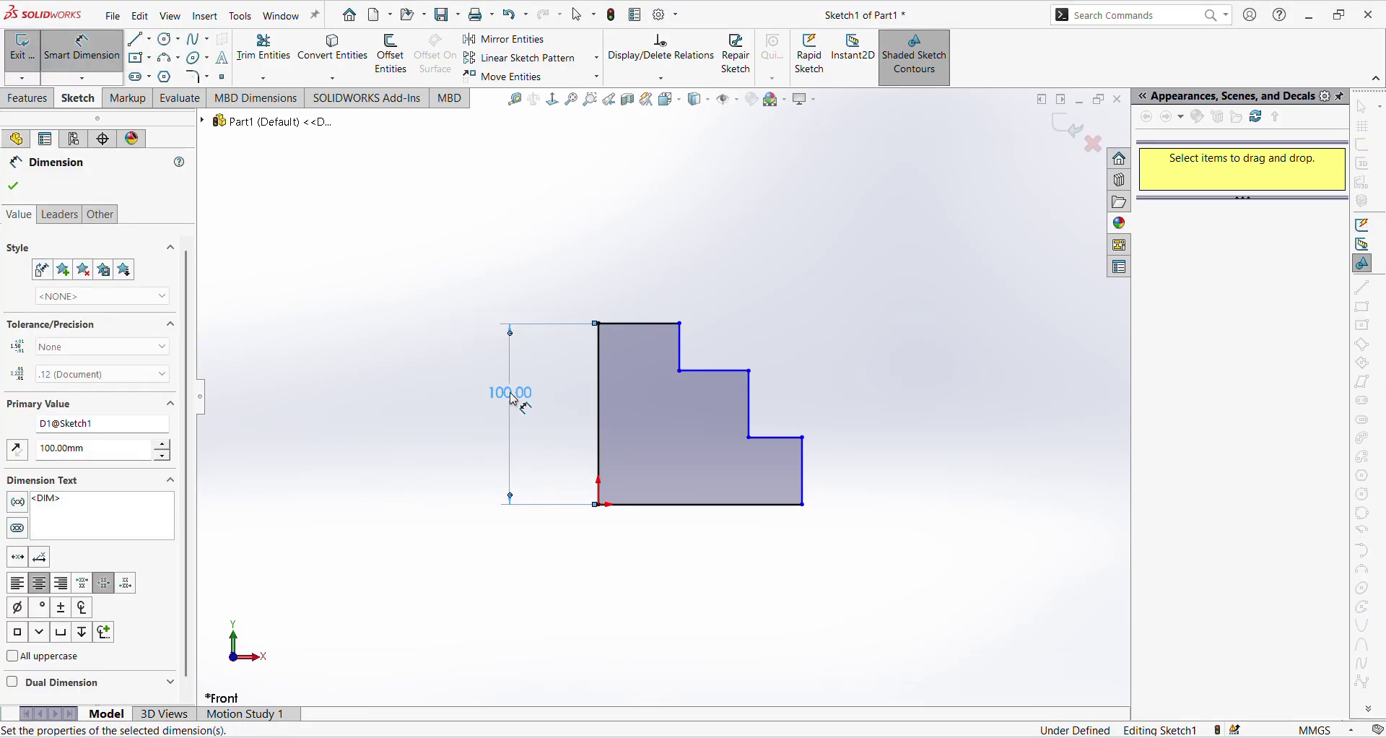
pyautogui.click(675, 505)
pyautogui.click(691, 563)
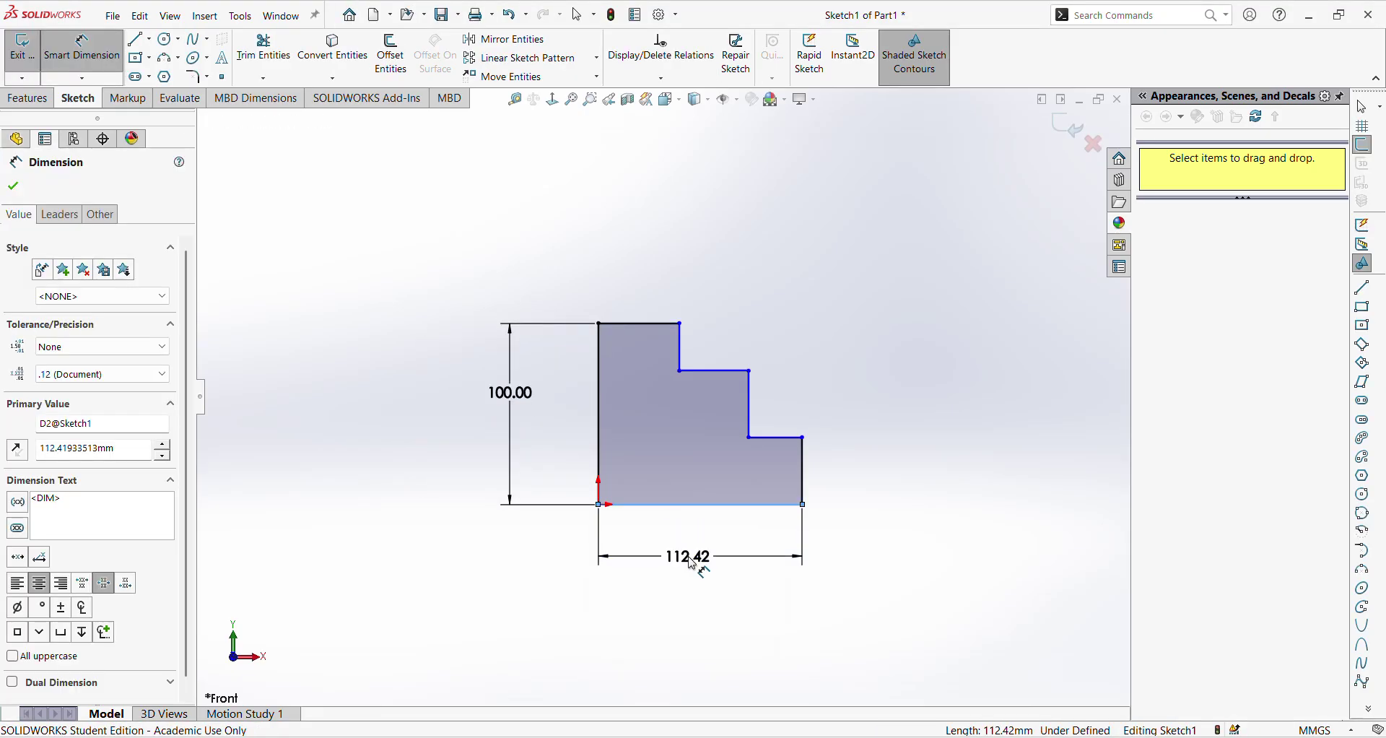
pyautogui.write('100')
pyautogui.press('Return')
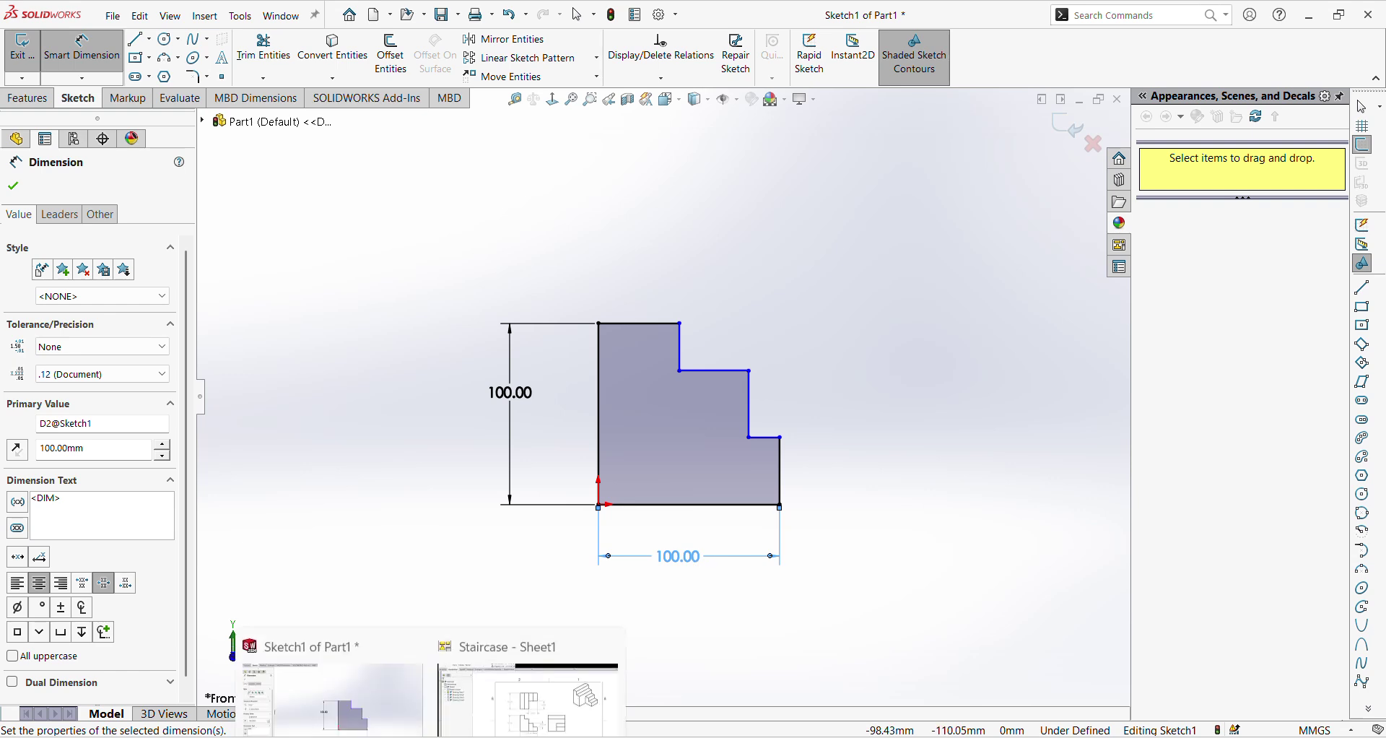
# Check the step sizes in the Staircase drawing and dimension the part sketch's uppermost riser at 25 mm.
pyautogui.click(480, 686)
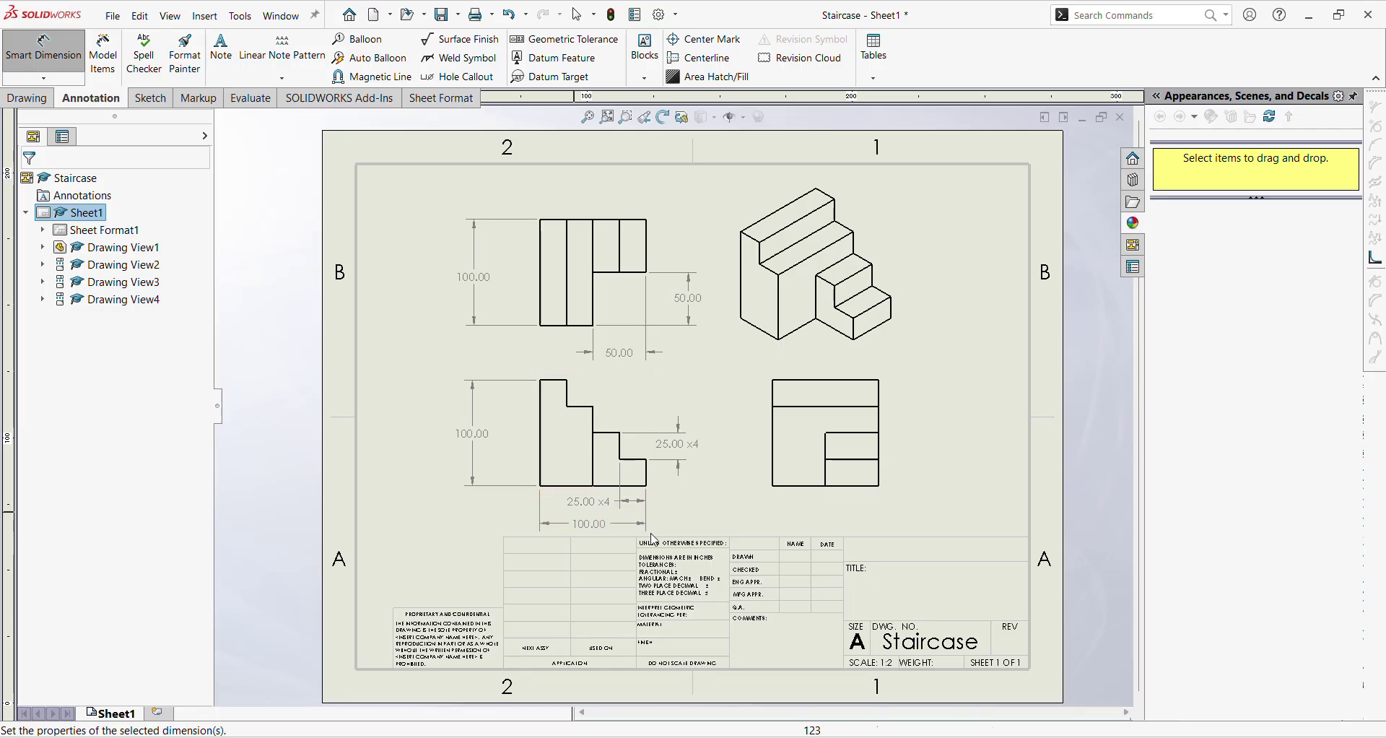
pyautogui.moveTo(430, 737)
pyautogui.click(347, 668)
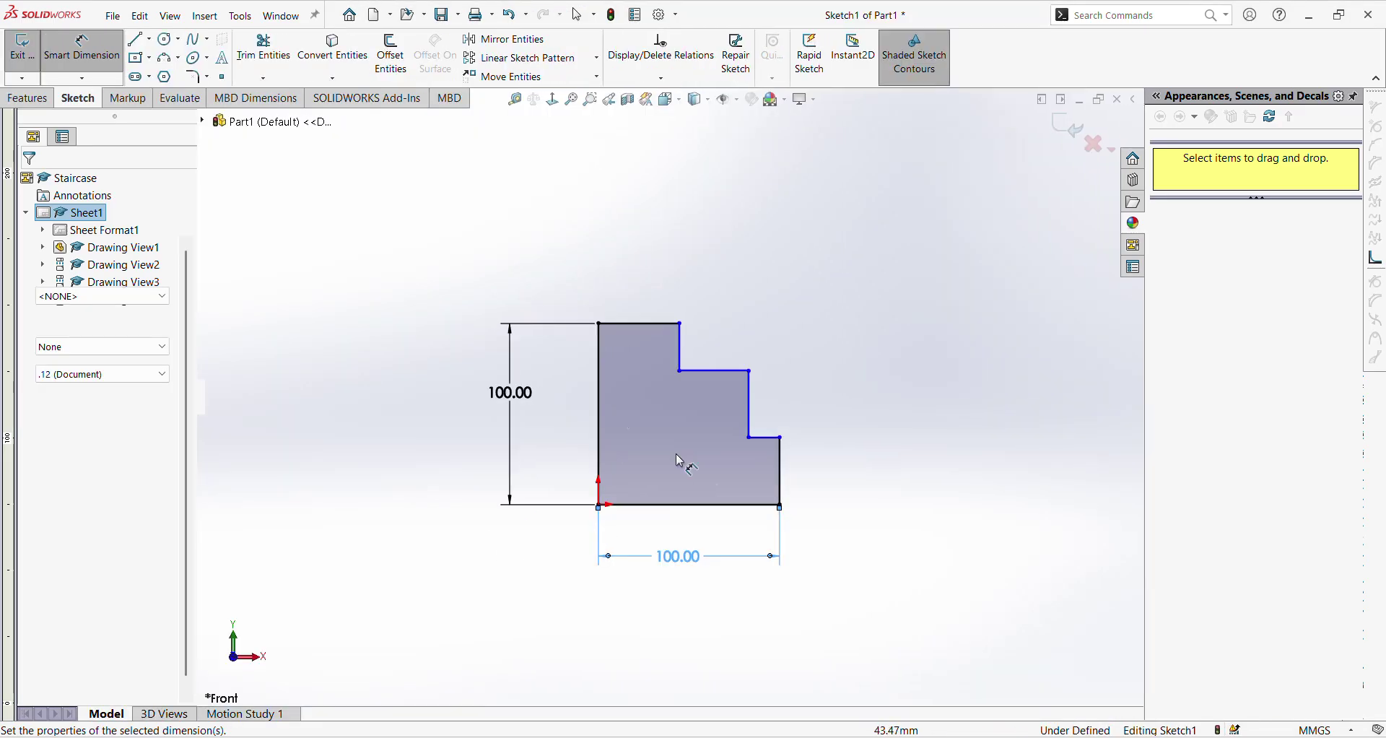
pyautogui.click(679, 350)
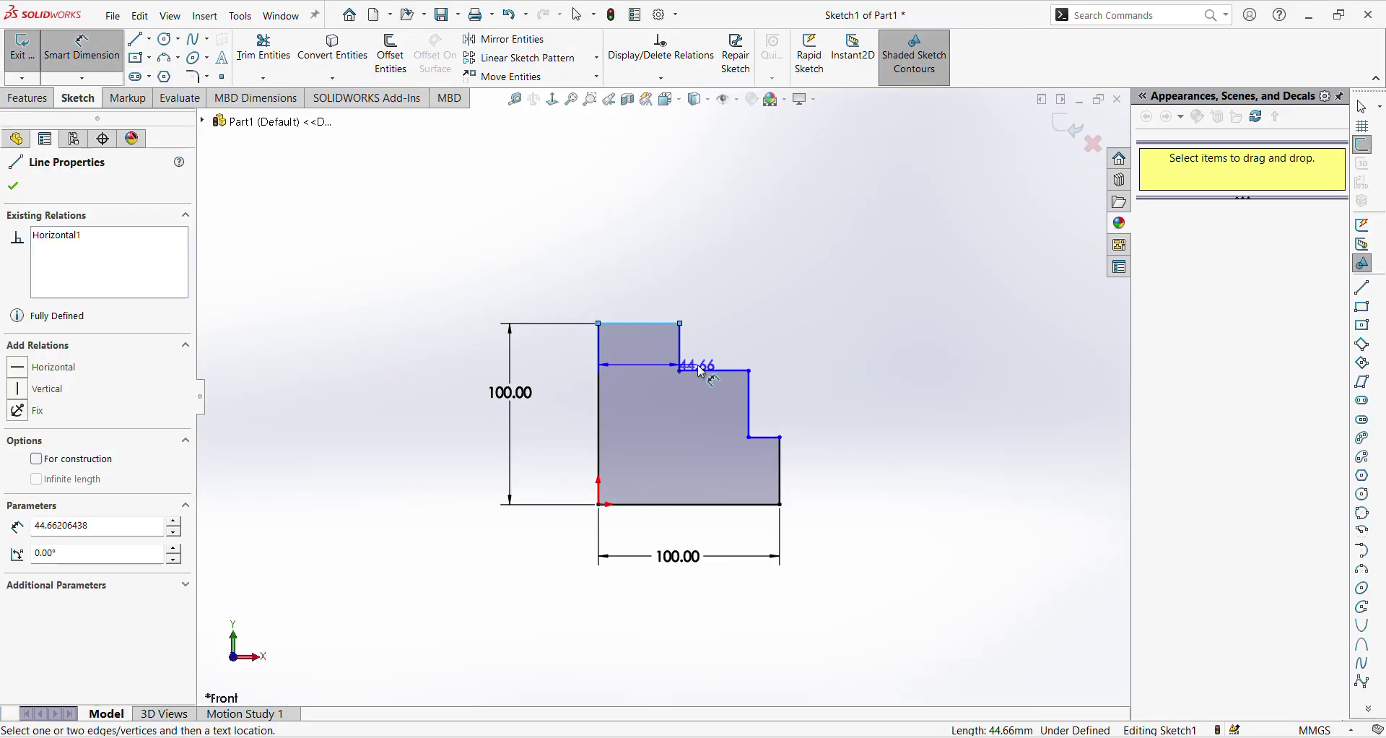
pyautogui.click(722, 353)
pyautogui.write('25.90719175mm')
pyautogui.press('Return')
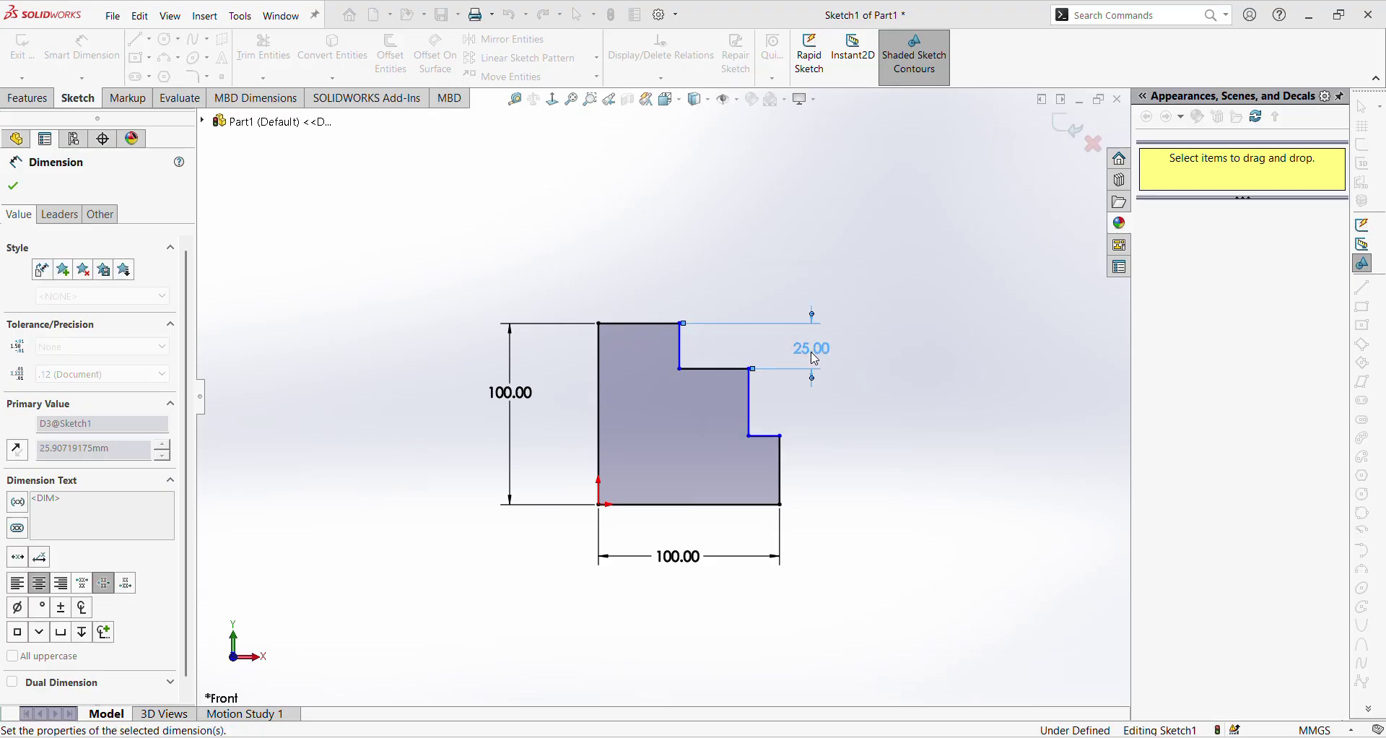
# Dimension the vertical distance between the second and third treads at 25 mm.
pyautogui.click(737, 437)
pyautogui.click(767, 436)
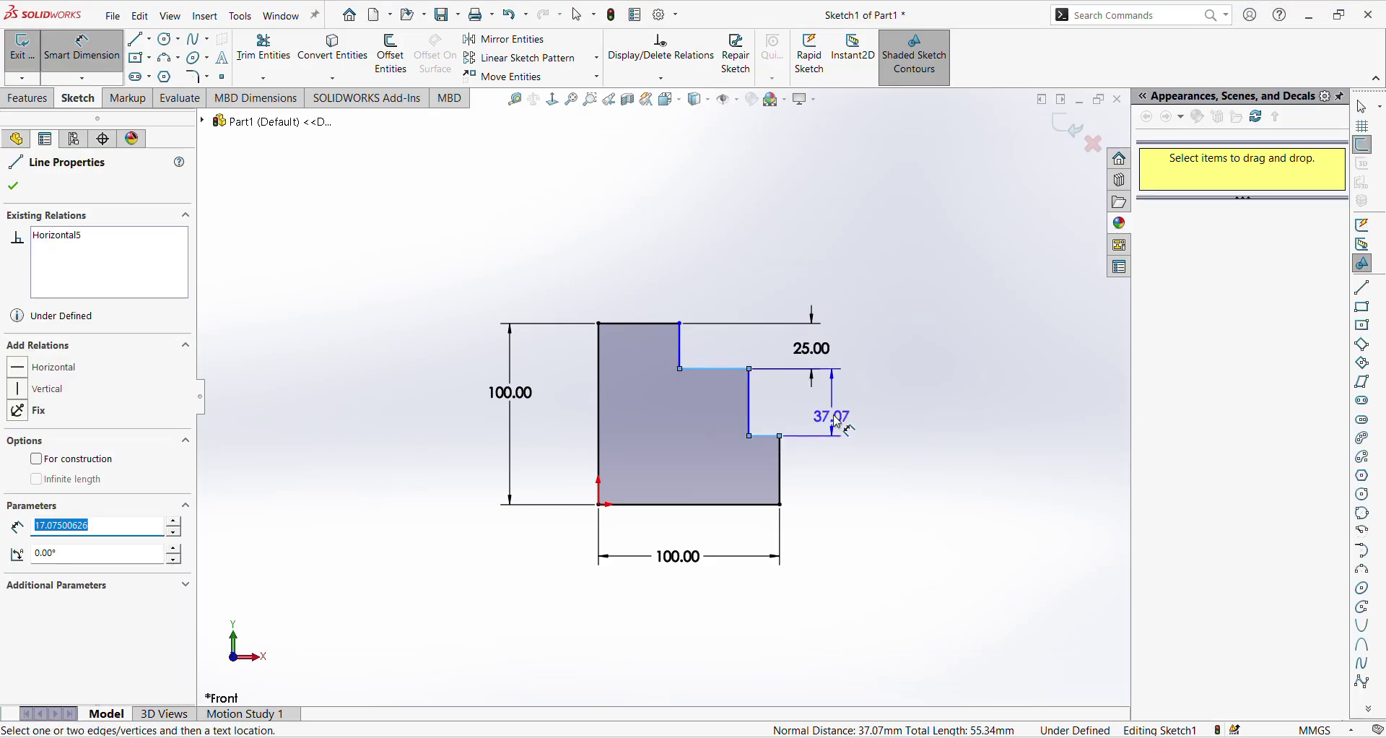
pyautogui.click(839, 409)
pyautogui.write('25')
pyautogui.press('Return')
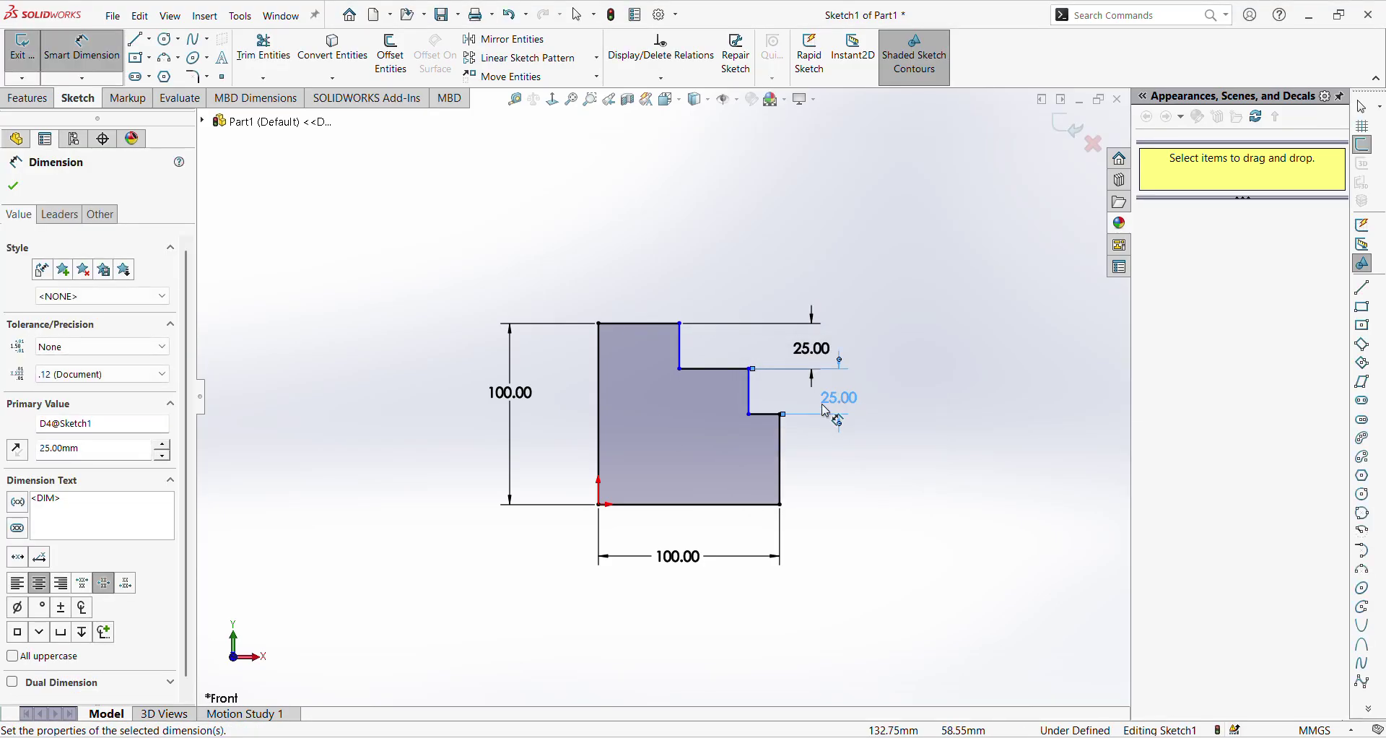
# Try to dimension the vertical distance between the lowest tread and the base line.
pyautogui.click(765, 415)
pyautogui.click(773, 504)
pyautogui.click(934, 474)
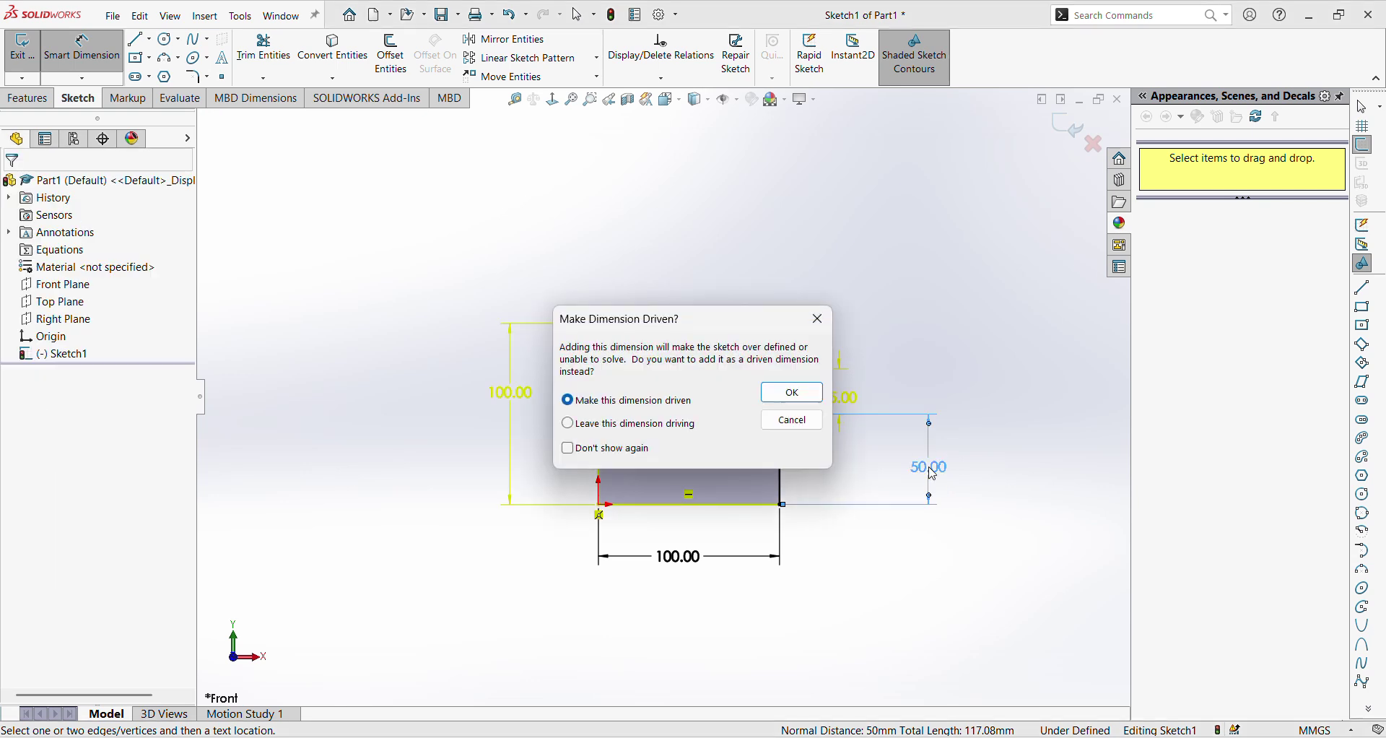
pyautogui.press('Escape')
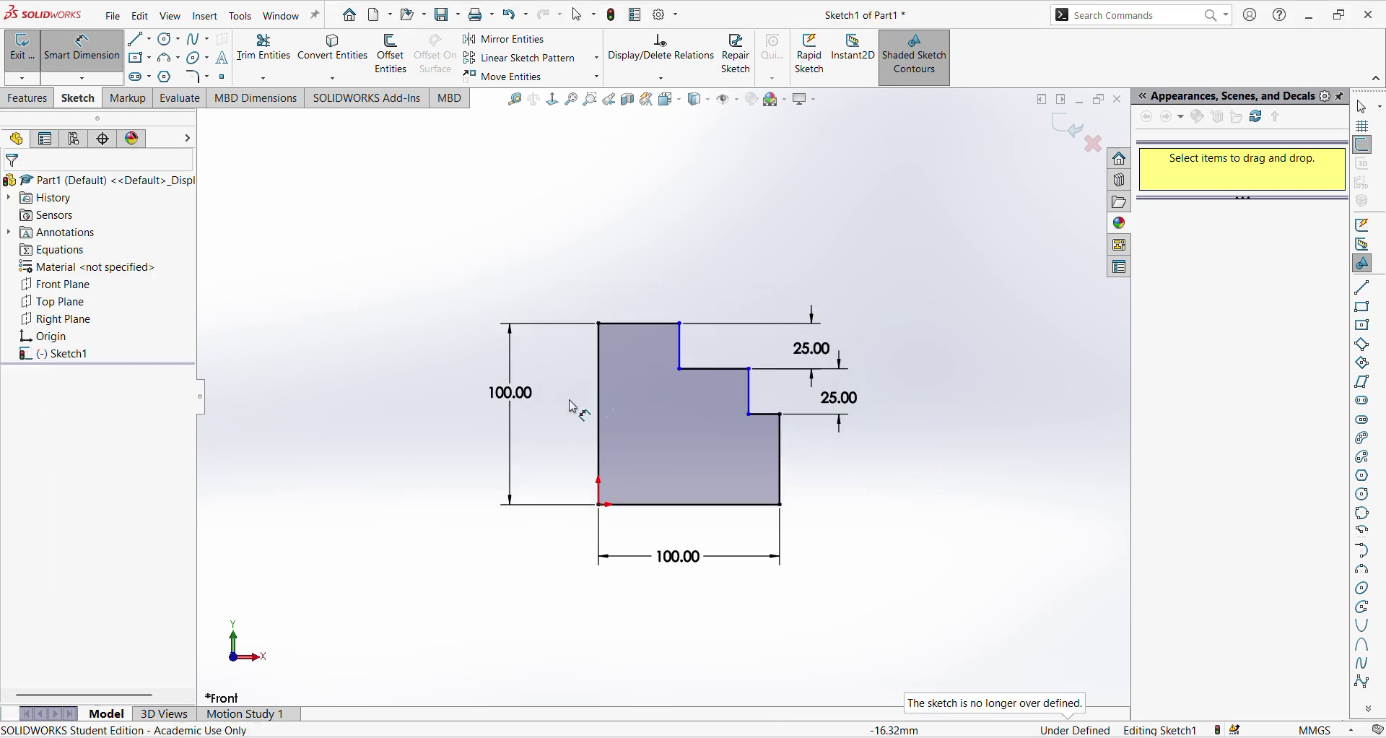
# Delete the overall height dimension and trim away the lowest tread and the outer vertical edge below it.
pyautogui.click(514, 415)
pyautogui.press('Delete')
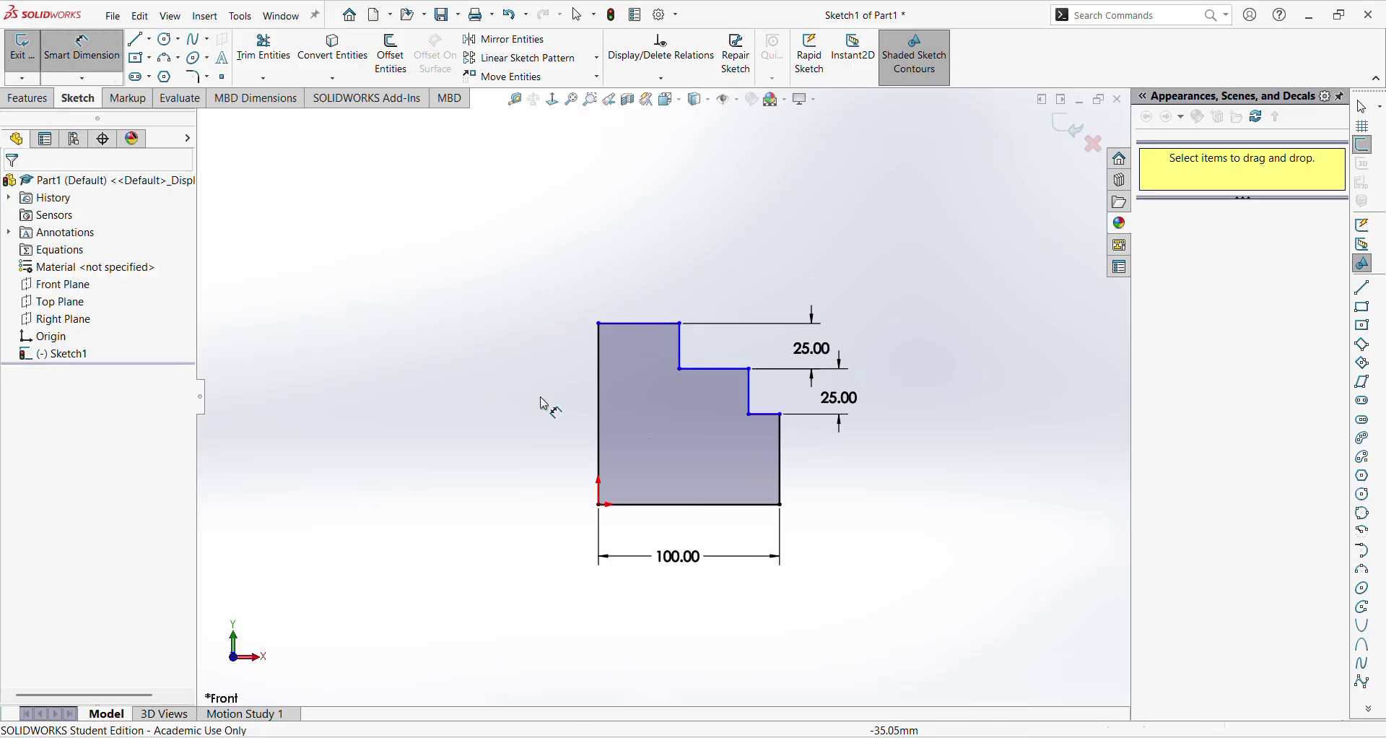
pyautogui.click(263, 51)
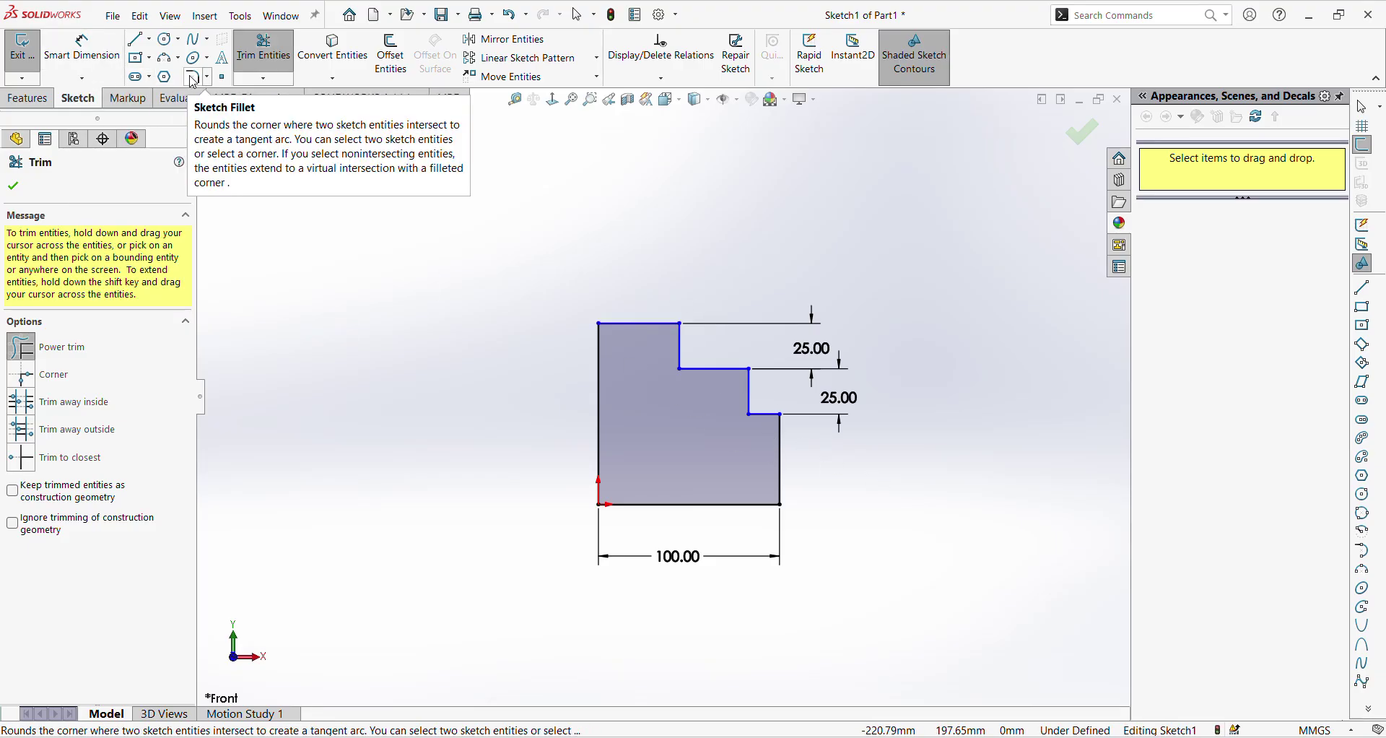
pyautogui.moveTo(784, 457); pyautogui.dragTo(758, 401)
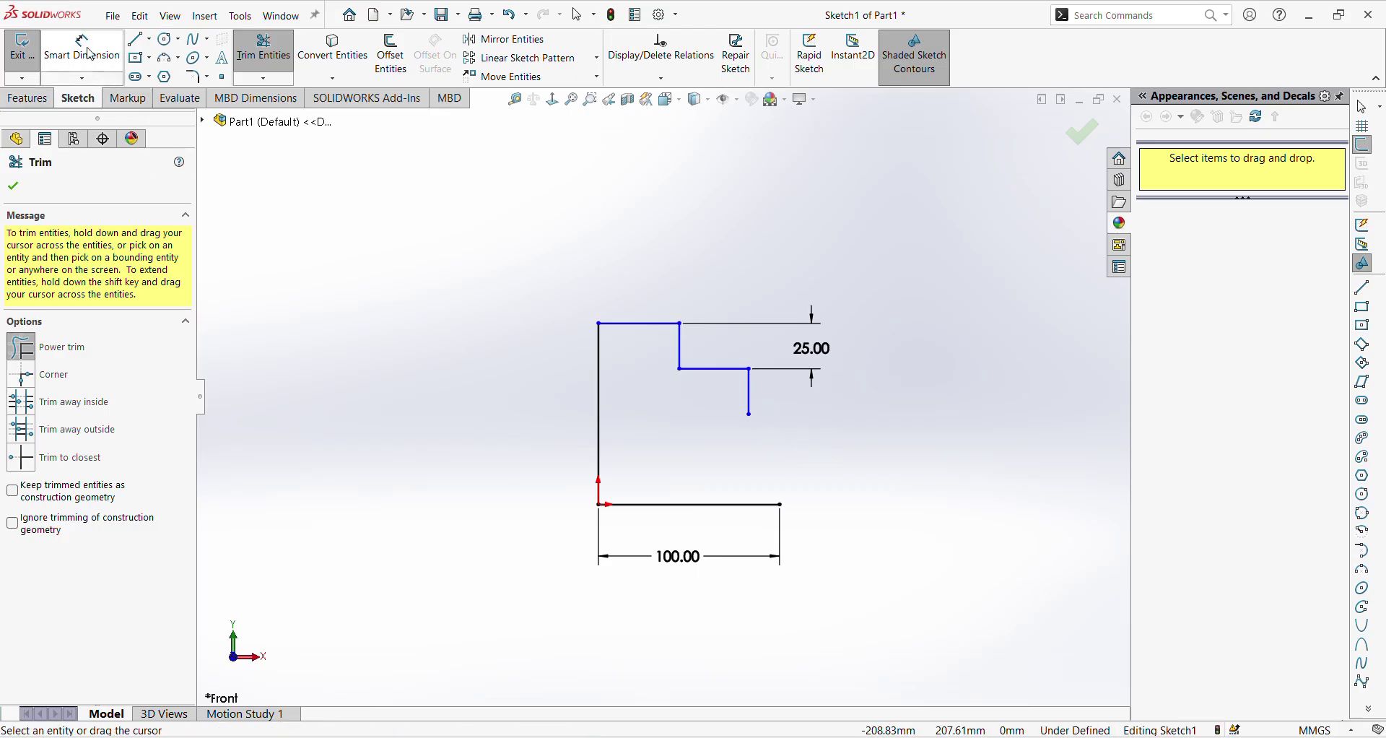
# Continue the stair outline with lines from the open riser end, adding two more steps that descend to the base line's level.
pyautogui.click(136, 39)
pyautogui.click(749, 414)
pyautogui.click(806, 414)
pyautogui.click(806, 455)
pyautogui.doubleClick(859, 505)
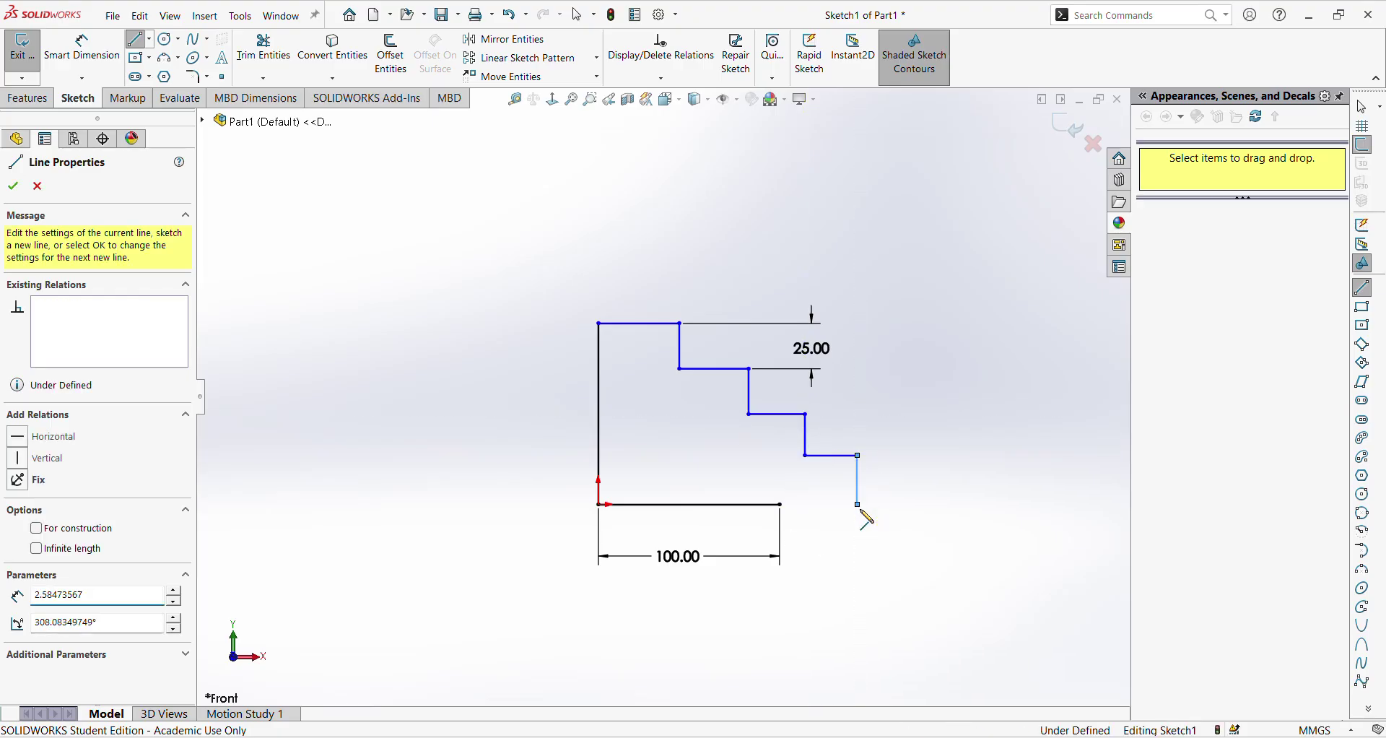
pyautogui.press('Escape')
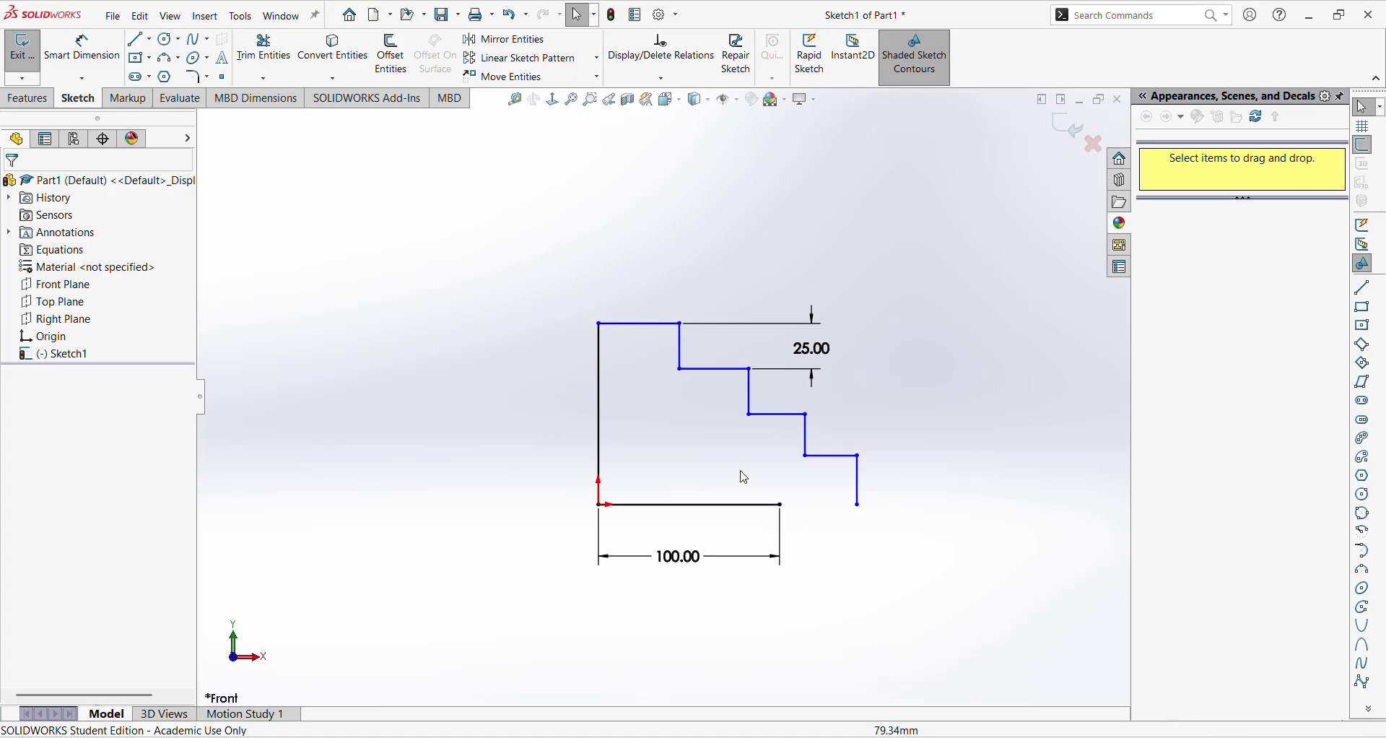
# Dimension the top tread's width at 25 mm between the back edge and the first riser.
pyautogui.click(81, 55)
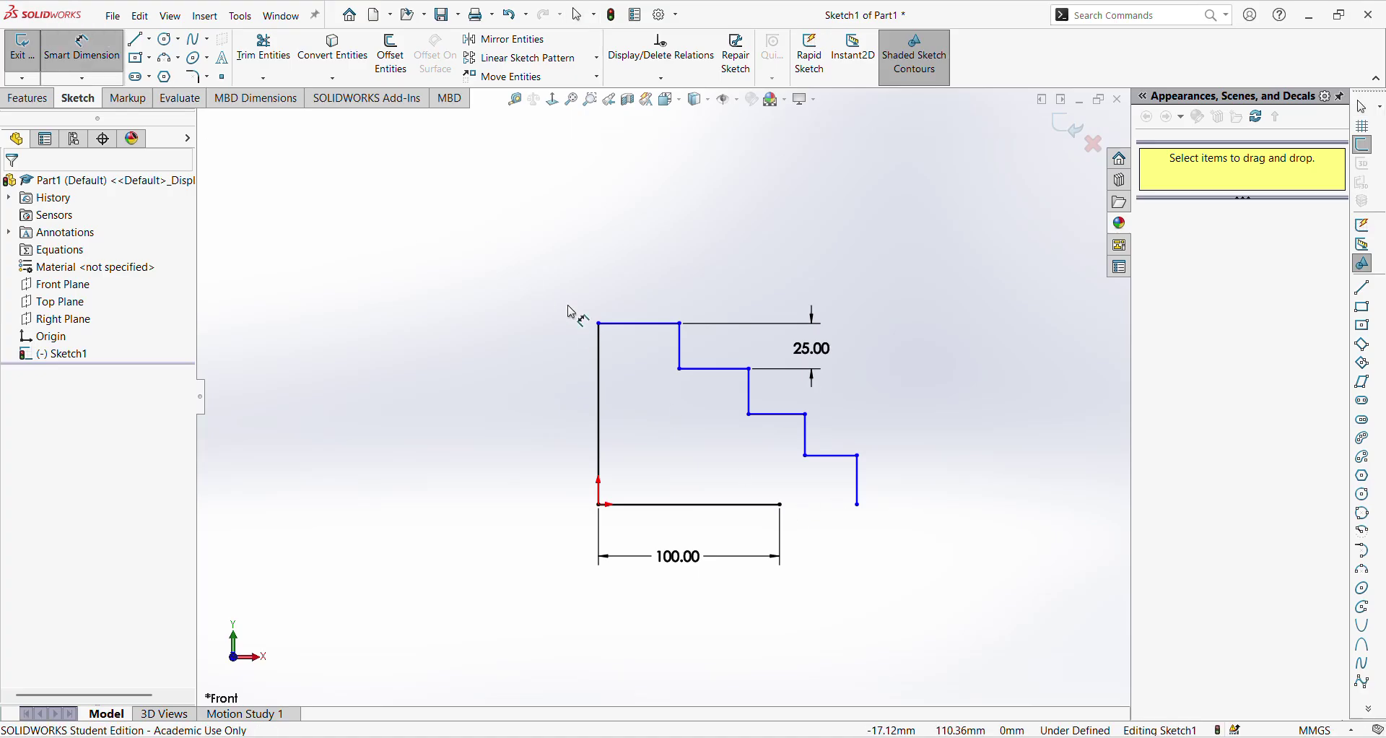
pyautogui.click(598, 344)
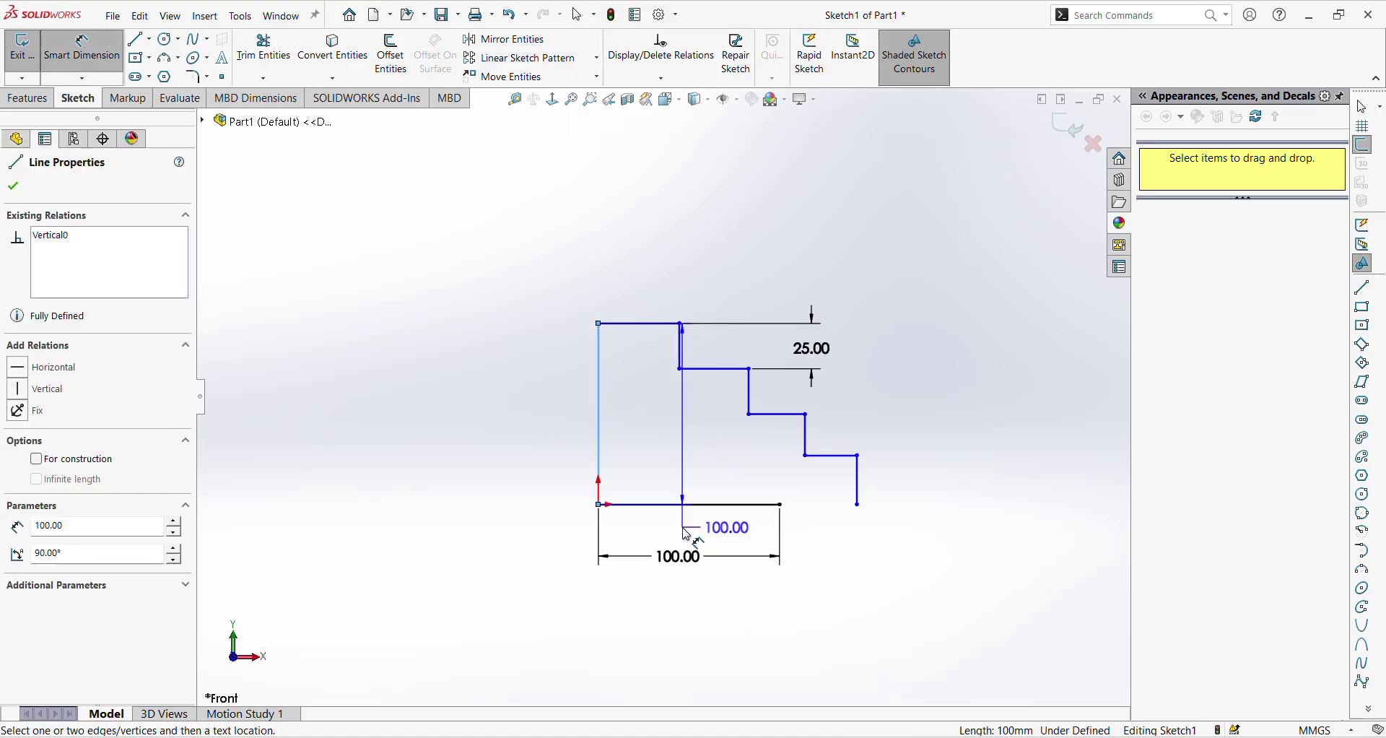
pyautogui.click(680, 350)
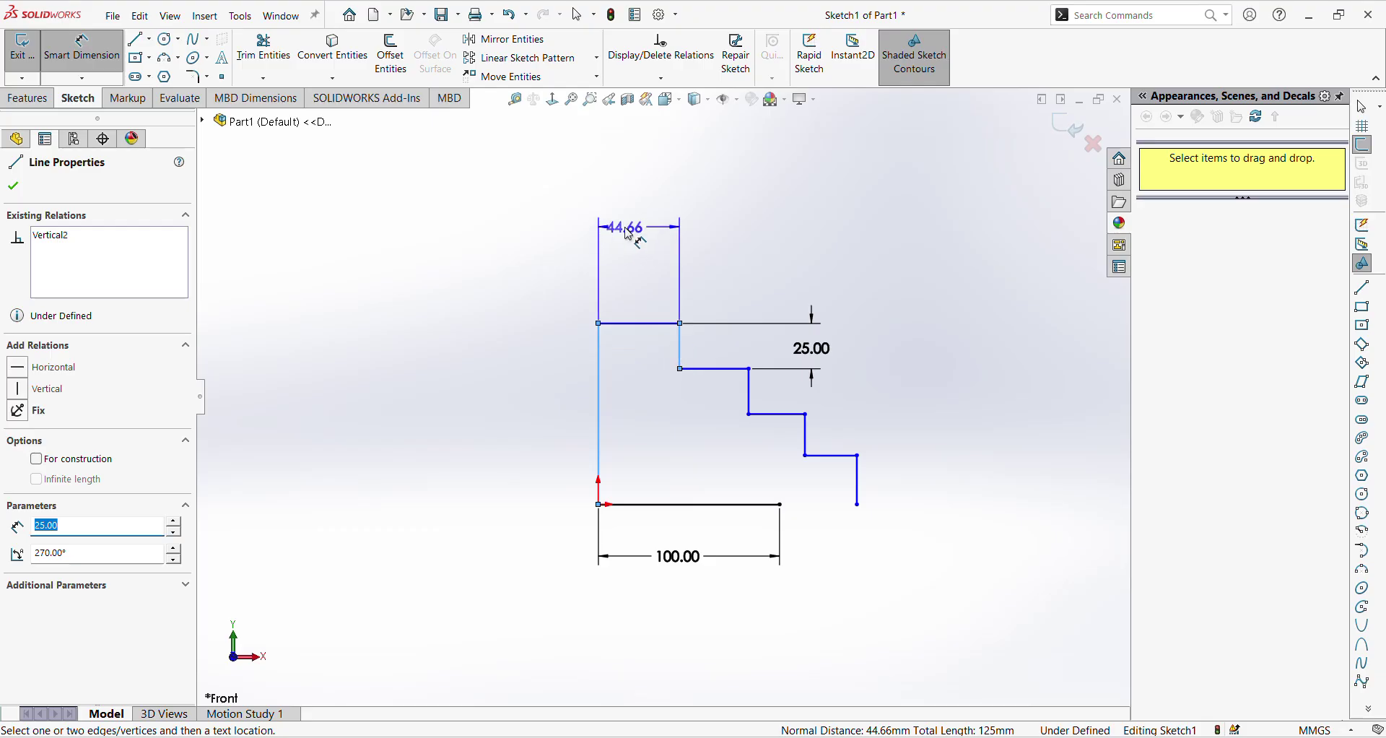
pyautogui.click(619, 231)
pyautogui.write('25')
pyautogui.press('Return')
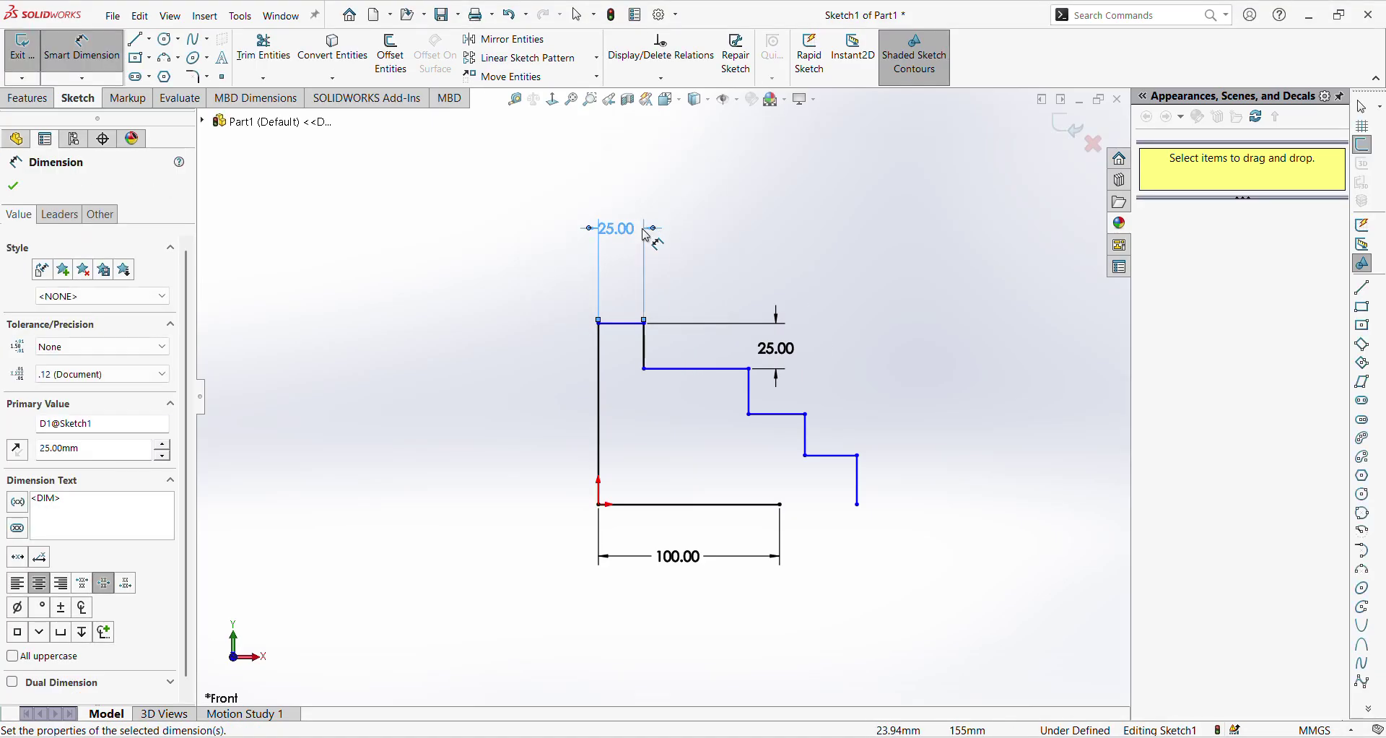
# Dimension the second tread's width at 25 mm between the first and second risers.
pyautogui.click(651, 345)
pyautogui.click(751, 390)
pyautogui.click(693, 282)
pyautogui.write('25')
pyautogui.press('Return')
# Dimension the third tread's width at 25 mm between its two neighbouring risers.
pyautogui.click(747, 435)
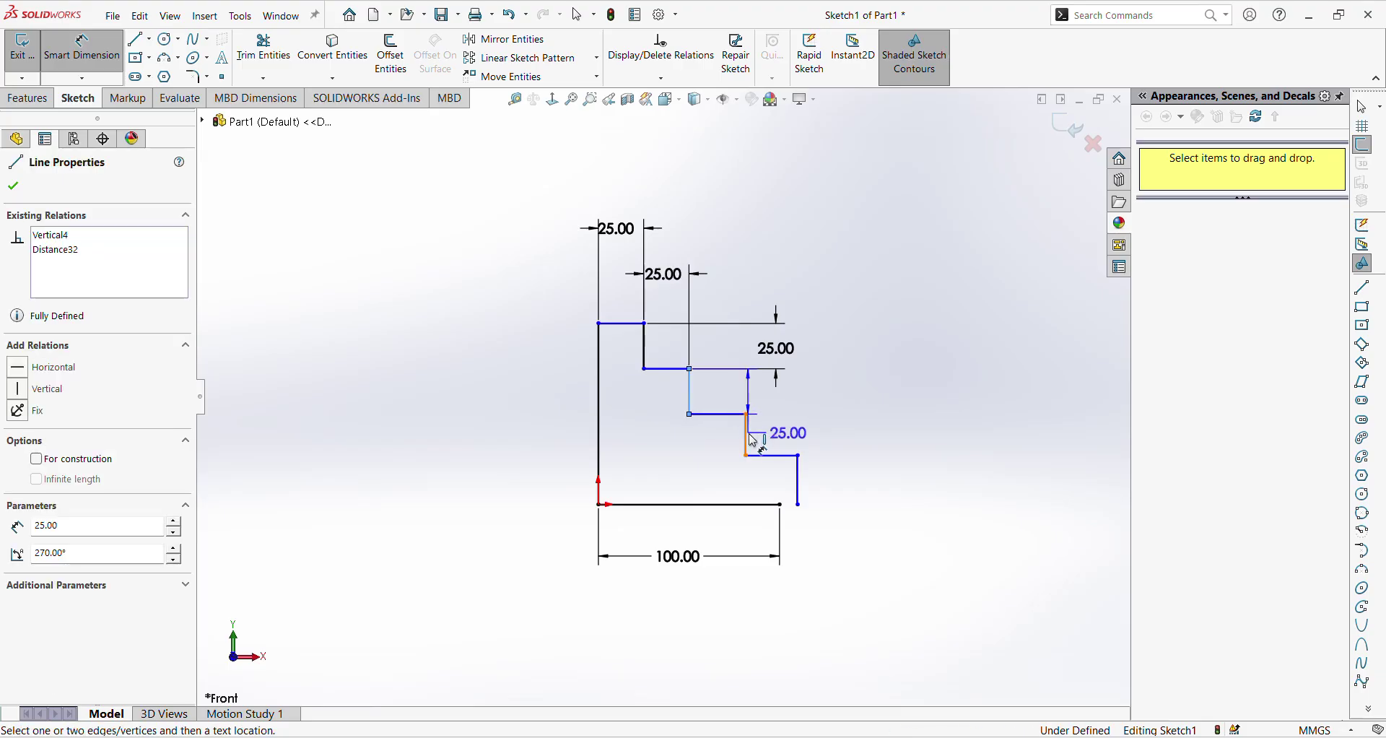
pyautogui.click(690, 394)
pyautogui.click(733, 297)
pyautogui.write('25')
pyautogui.press('Return')
# Dimension the lowest tread's width at 25 mm between the third riser and the last one.
pyautogui.click(786, 479)
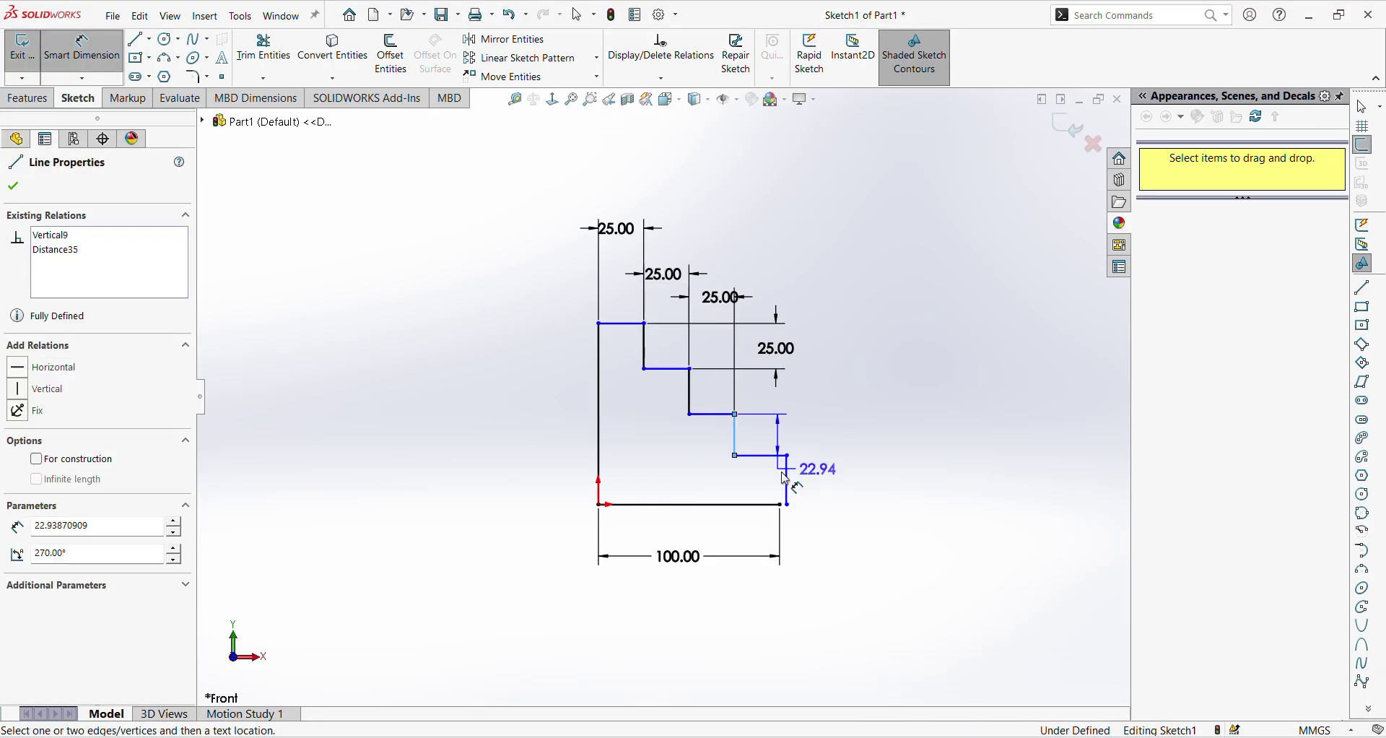
pyautogui.click(735, 437)
pyautogui.click(765, 427)
pyautogui.write('25')
pyautogui.press('Return')
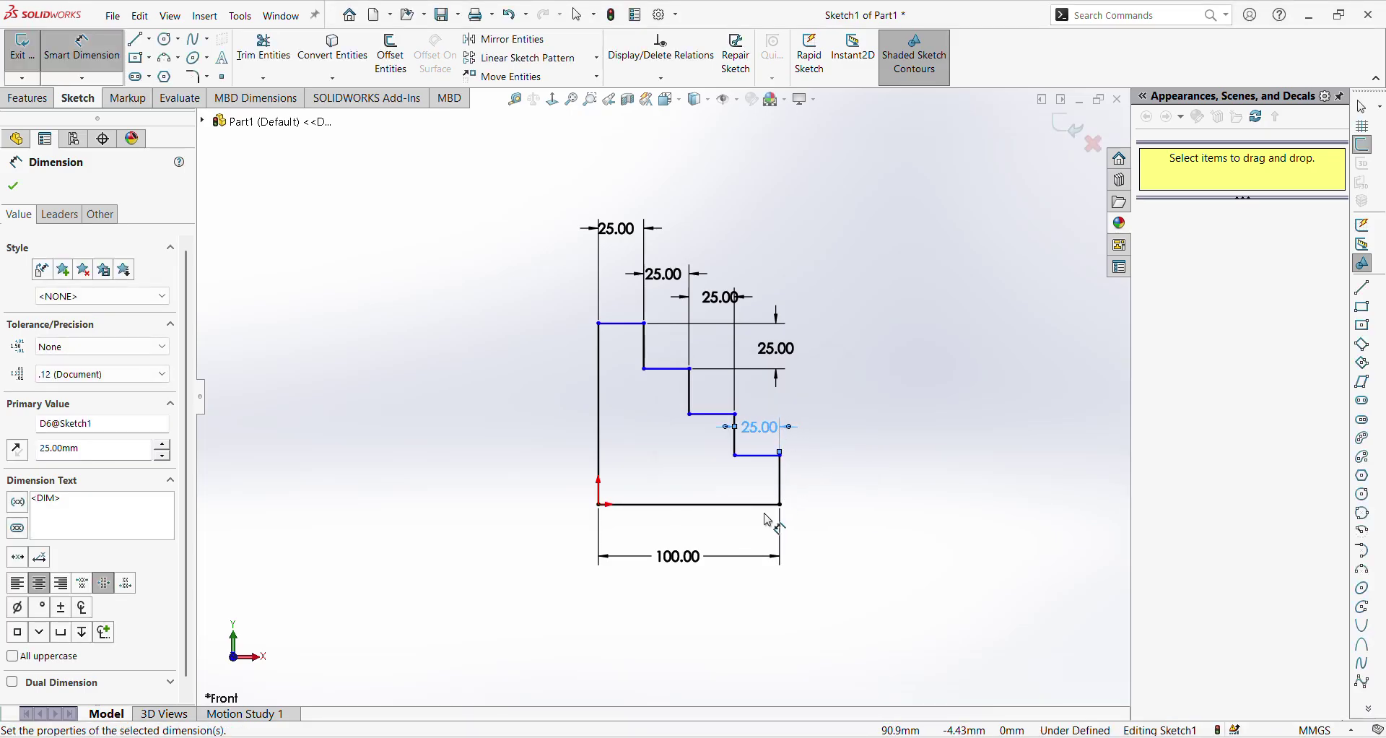
# Dimension the vertical distance between the second and third treads at 25 mm.
pyautogui.click(679, 372)
pyautogui.click(715, 415)
pyautogui.click(845, 400)
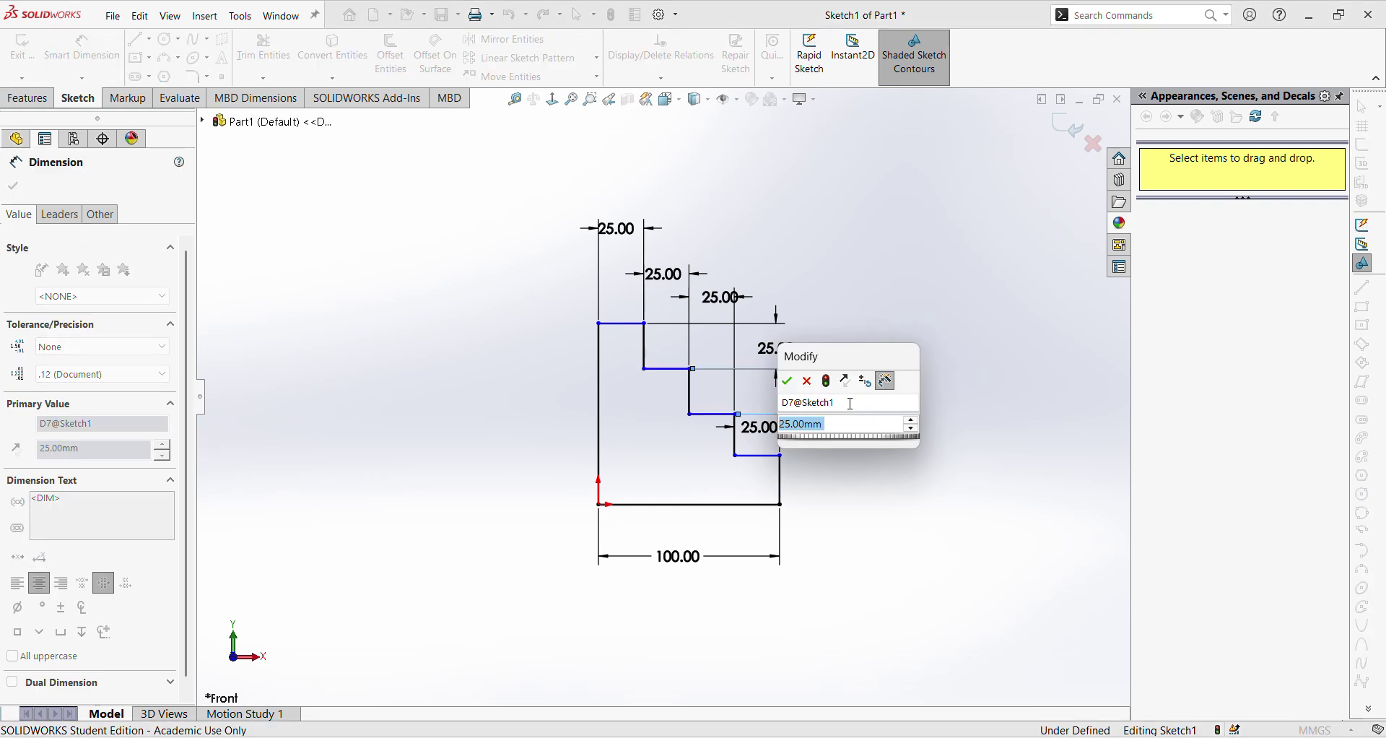
pyautogui.click(788, 381)
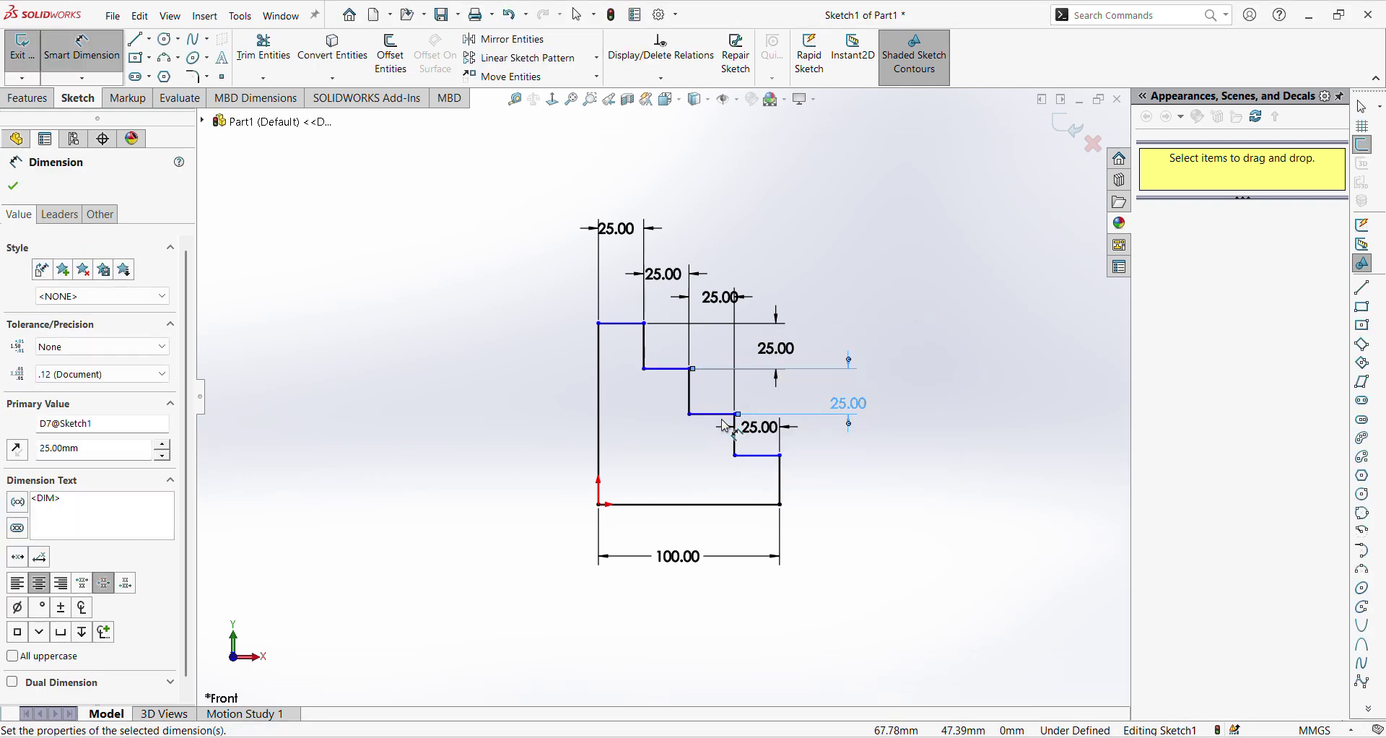
# Dimension the vertical distance between the third tread and the lowest tread at 25 mm.
pyautogui.click(726, 415)
pyautogui.click(758, 455)
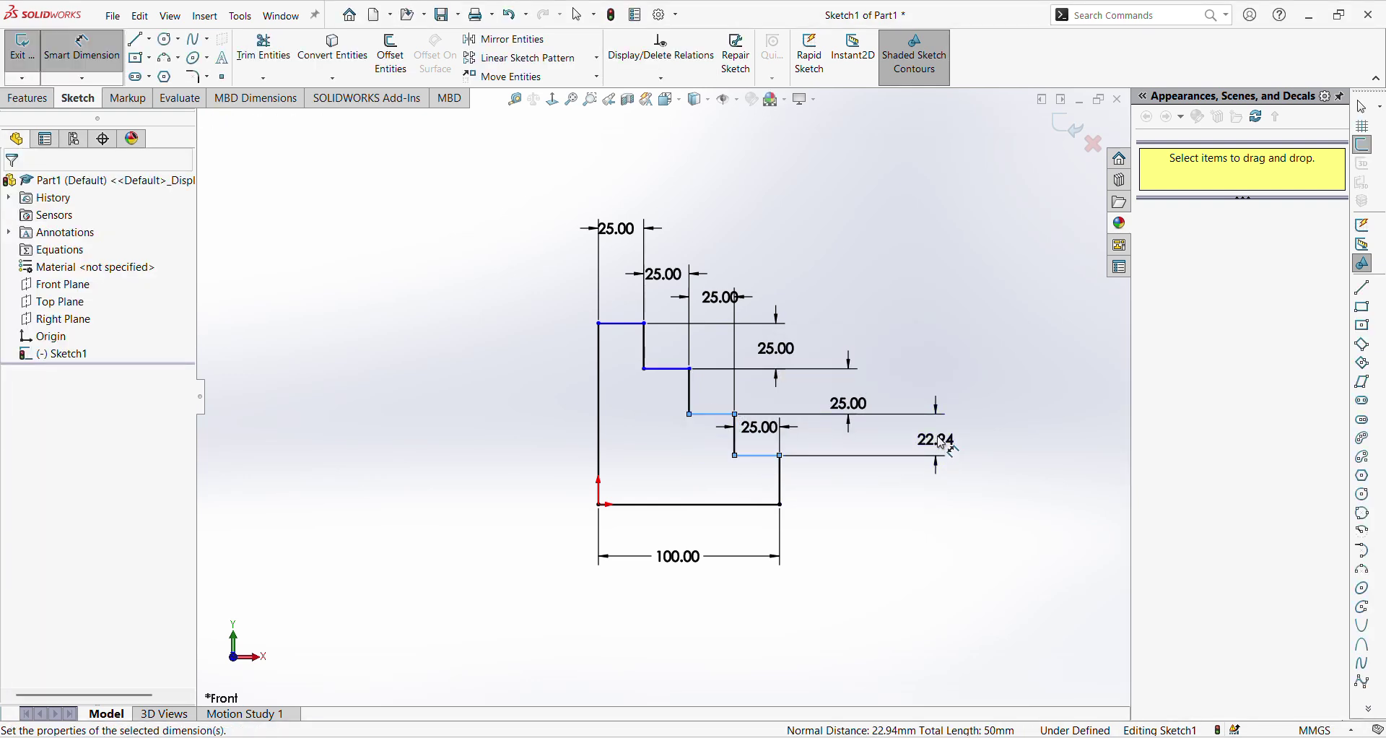
pyautogui.click(941, 443)
pyautogui.write('25')
pyautogui.press('Return')
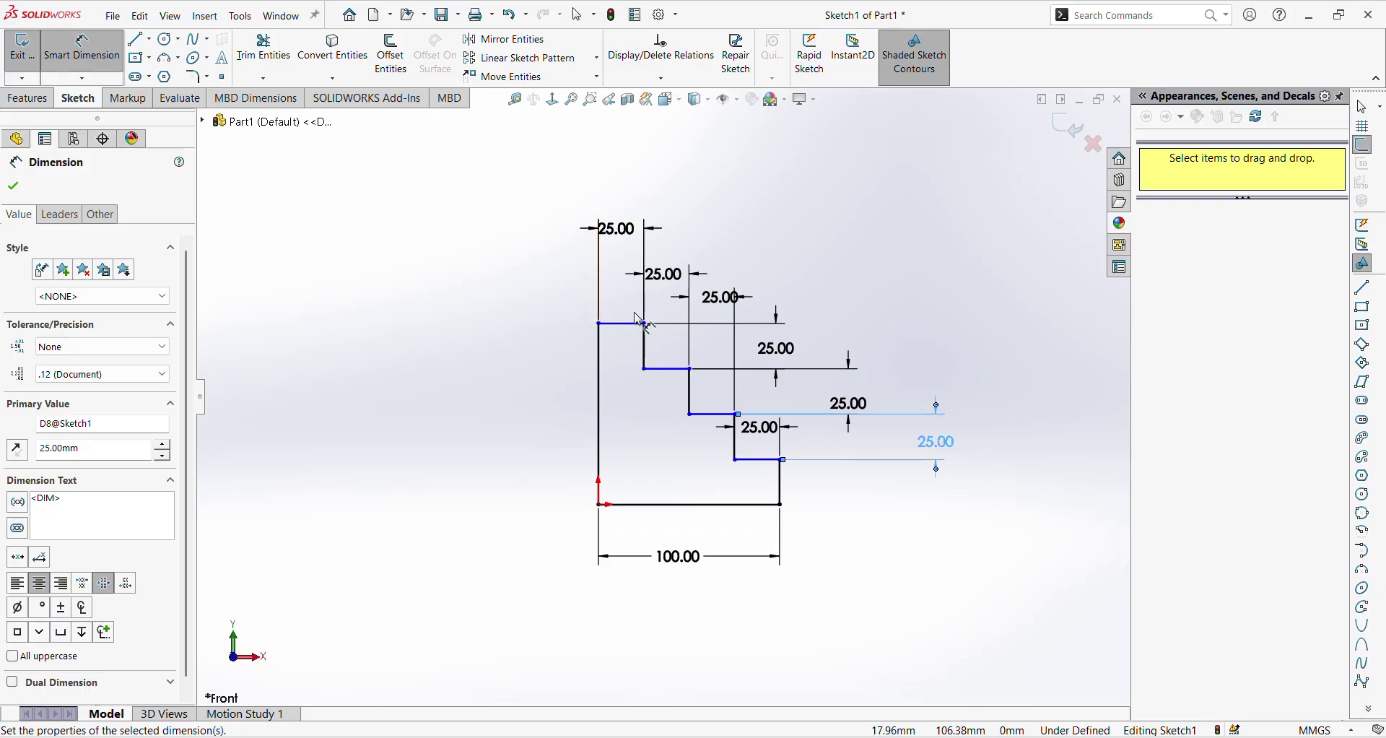
pyautogui.click(665, 369)
pyautogui.click(711, 414)
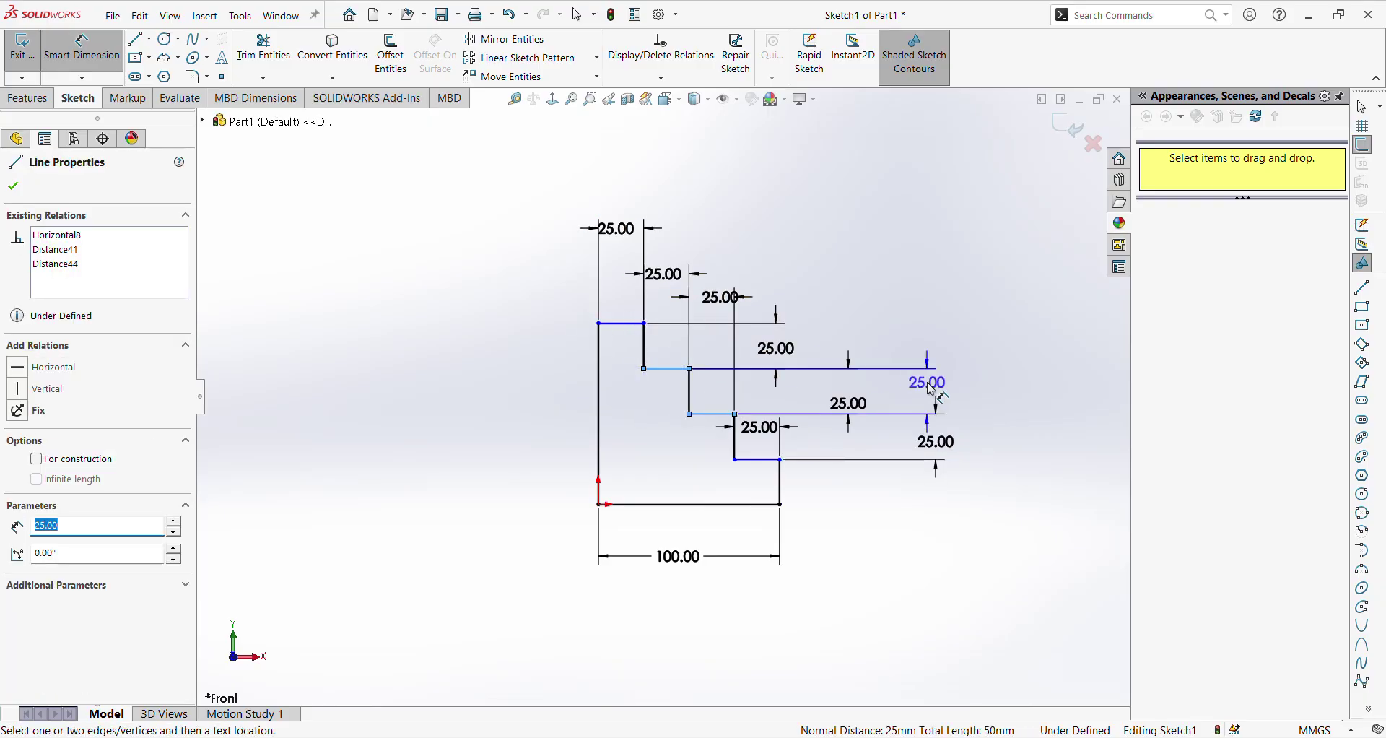
pyautogui.press('Escape')
# Reposition the three riser height dimensions so they line up in one column beside the stairs.
pyautogui.moveTo(863, 410); pyautogui.dragTo(931, 401)
pyautogui.moveTo(799, 356); pyautogui.dragTo(902, 354)
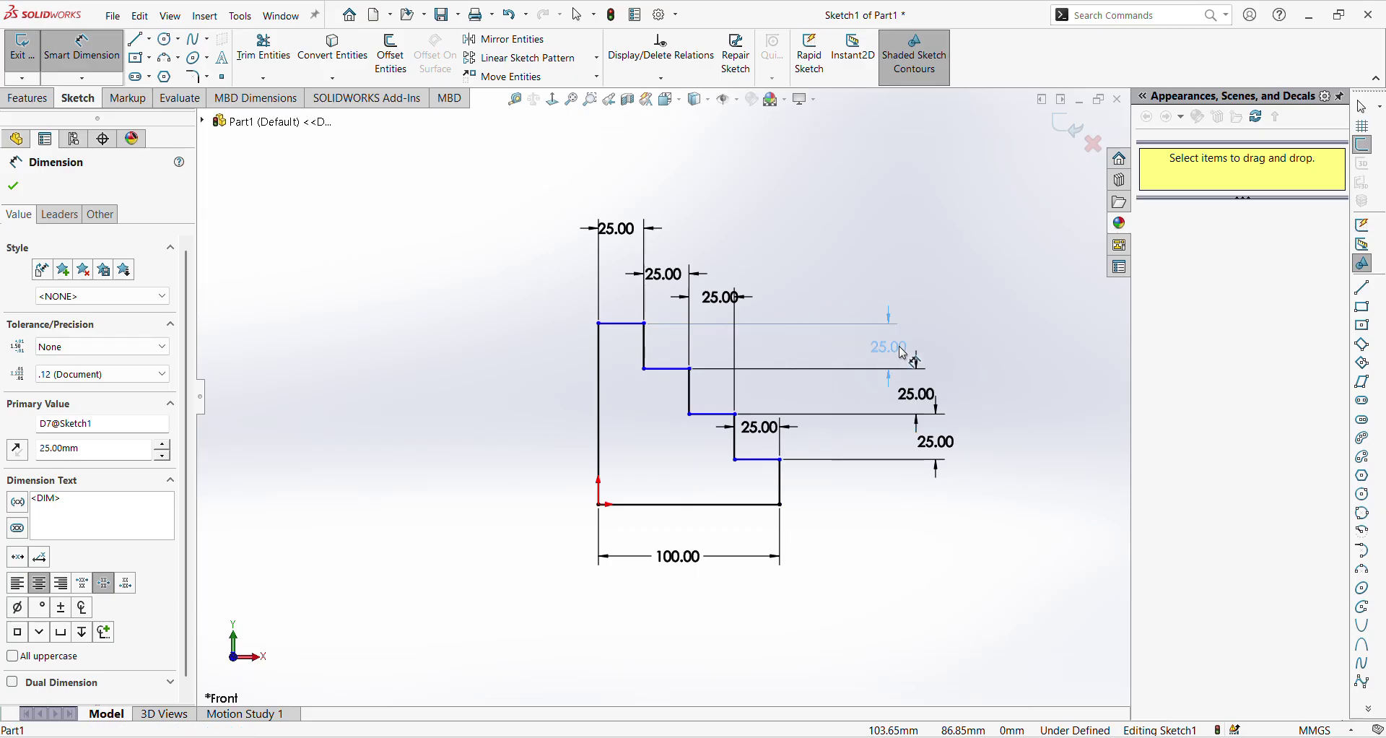
pyautogui.moveTo(939, 443); pyautogui.dragTo(919, 443)
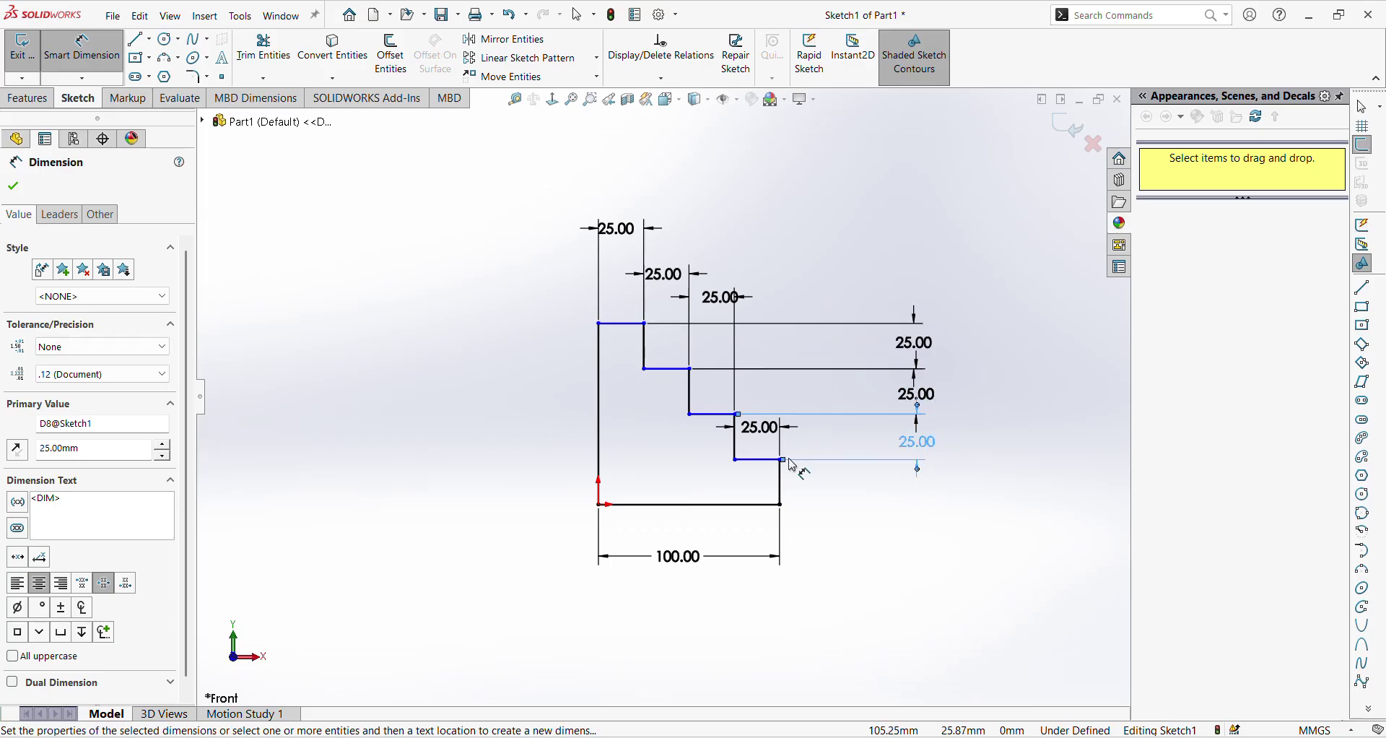
# Dimension the lowest tread's height above the base line at 25 mm and delete that dimension again.
pyautogui.click(758, 460)
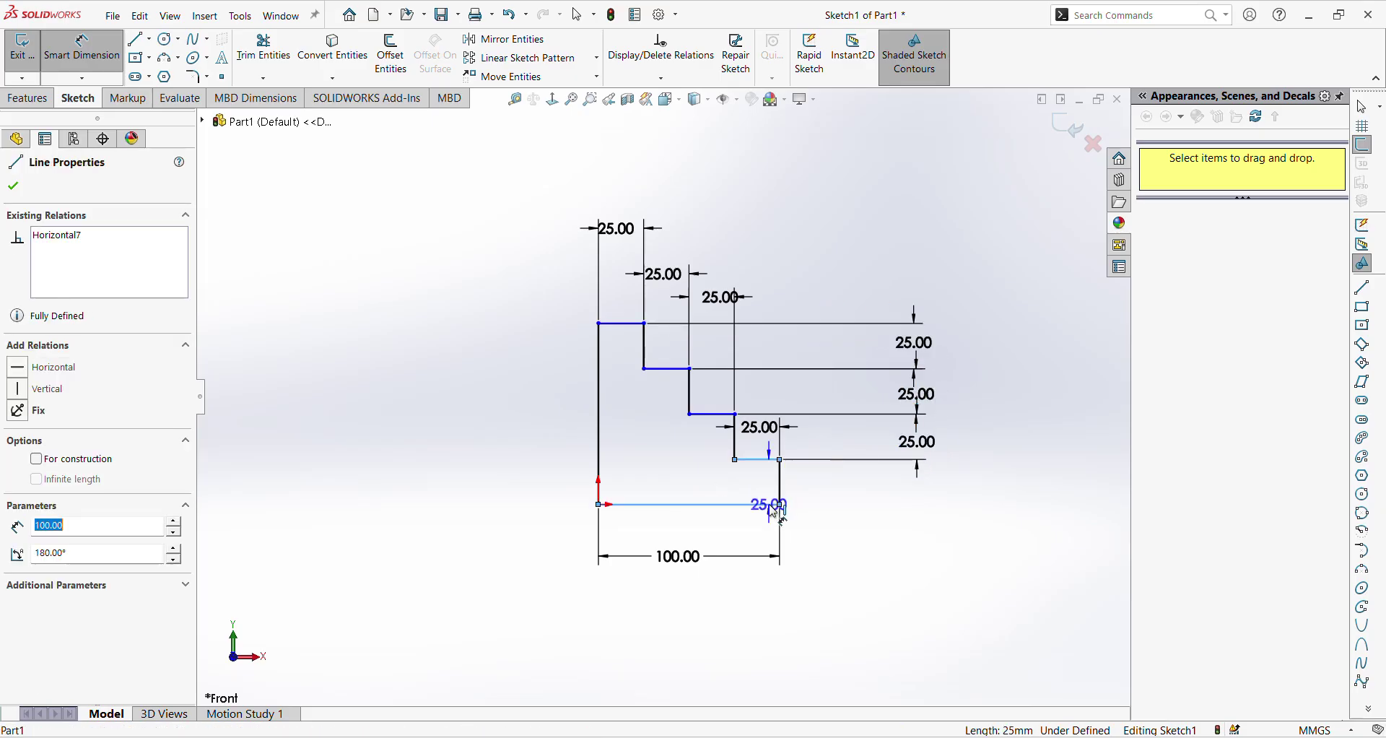
pyautogui.click(767, 505)
pyautogui.click(946, 495)
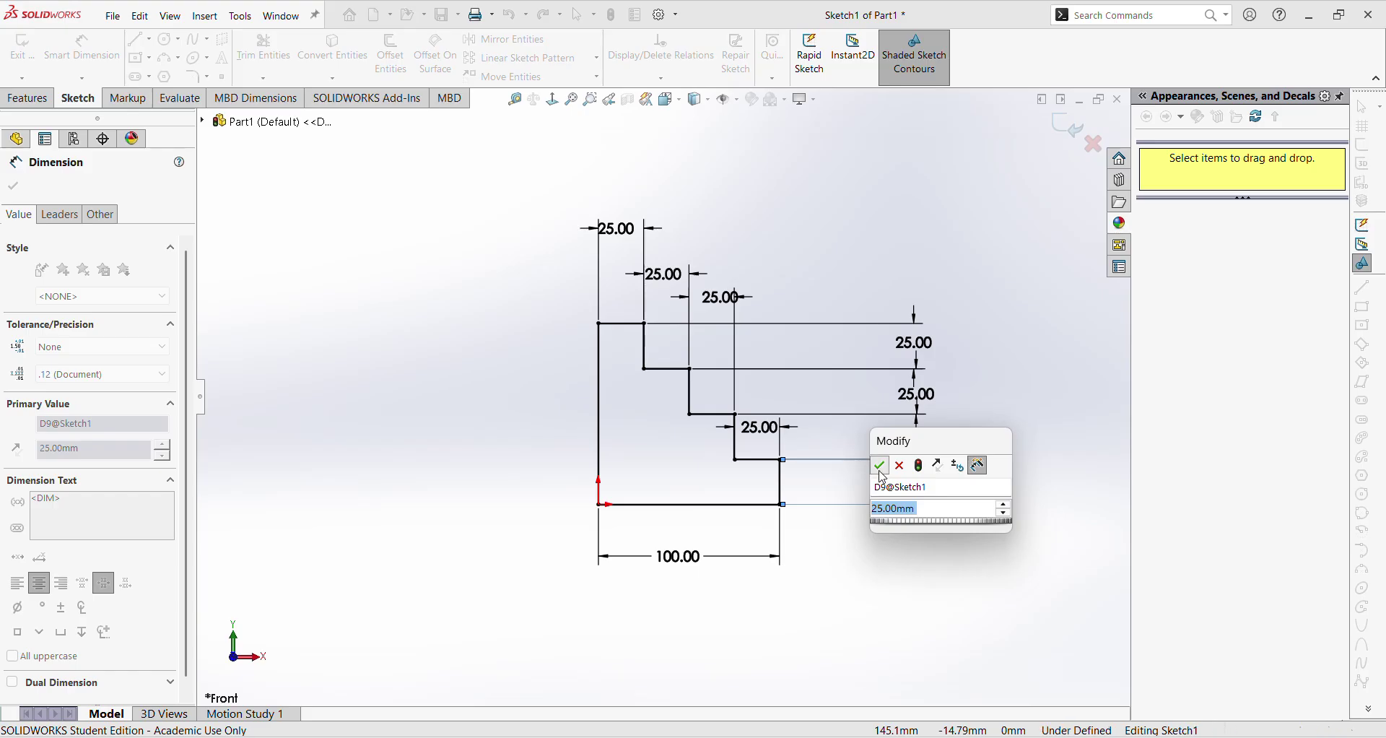
pyautogui.click(880, 465)
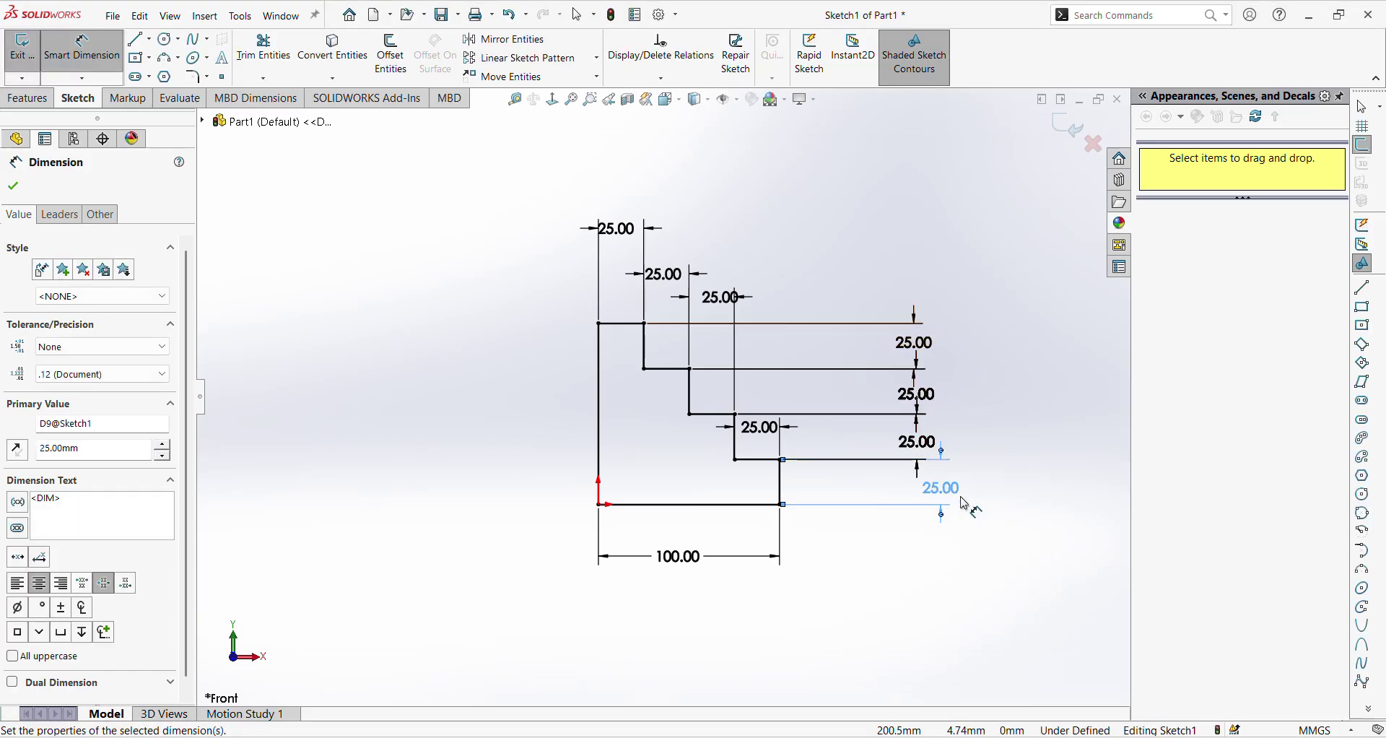
pyautogui.press('Escape')
pyautogui.moveTo(957, 498); pyautogui.dragTo(938, 501)
pyautogui.click(918, 492)
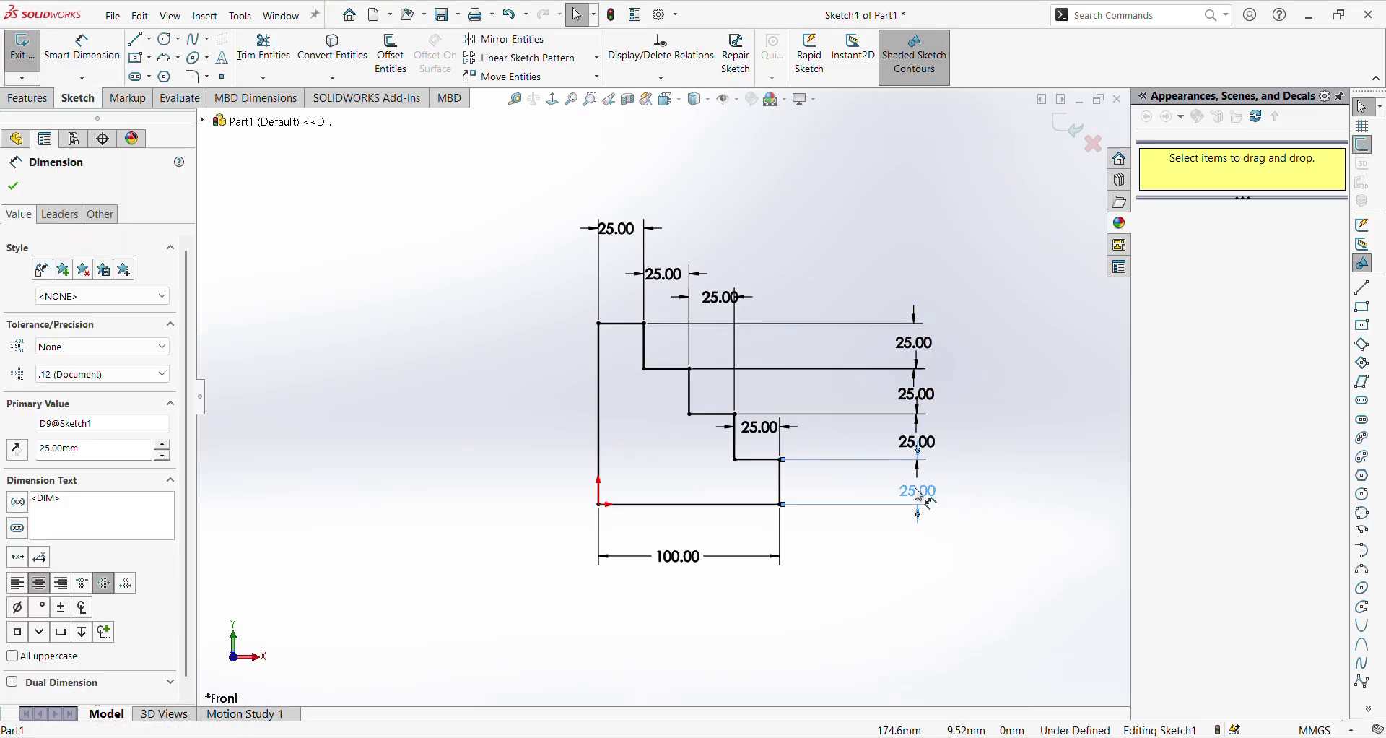
pyautogui.press('Delete')
# Dimension the overall stair height at 100 mm between the top tread and the base line.
pyautogui.press('d')
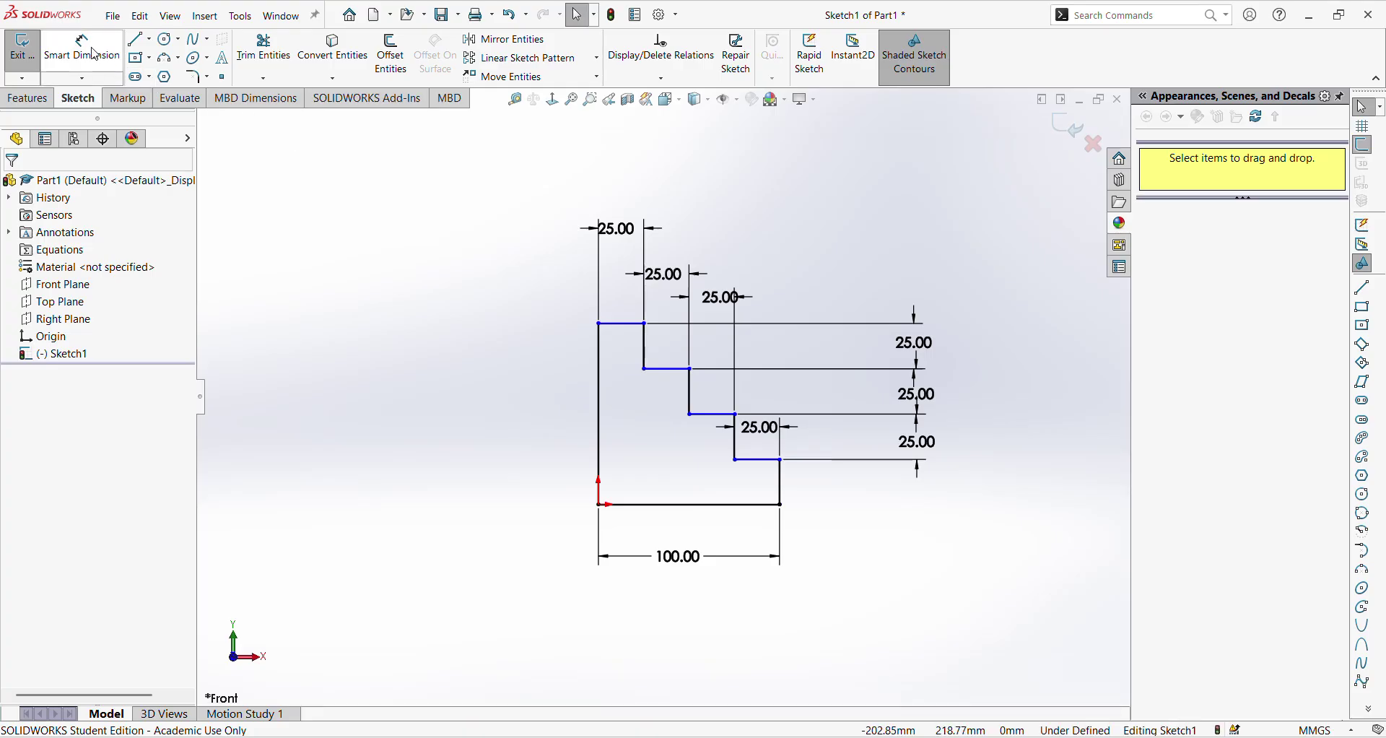
pyautogui.click(618, 324)
pyautogui.click(665, 506)
pyautogui.click(533, 411)
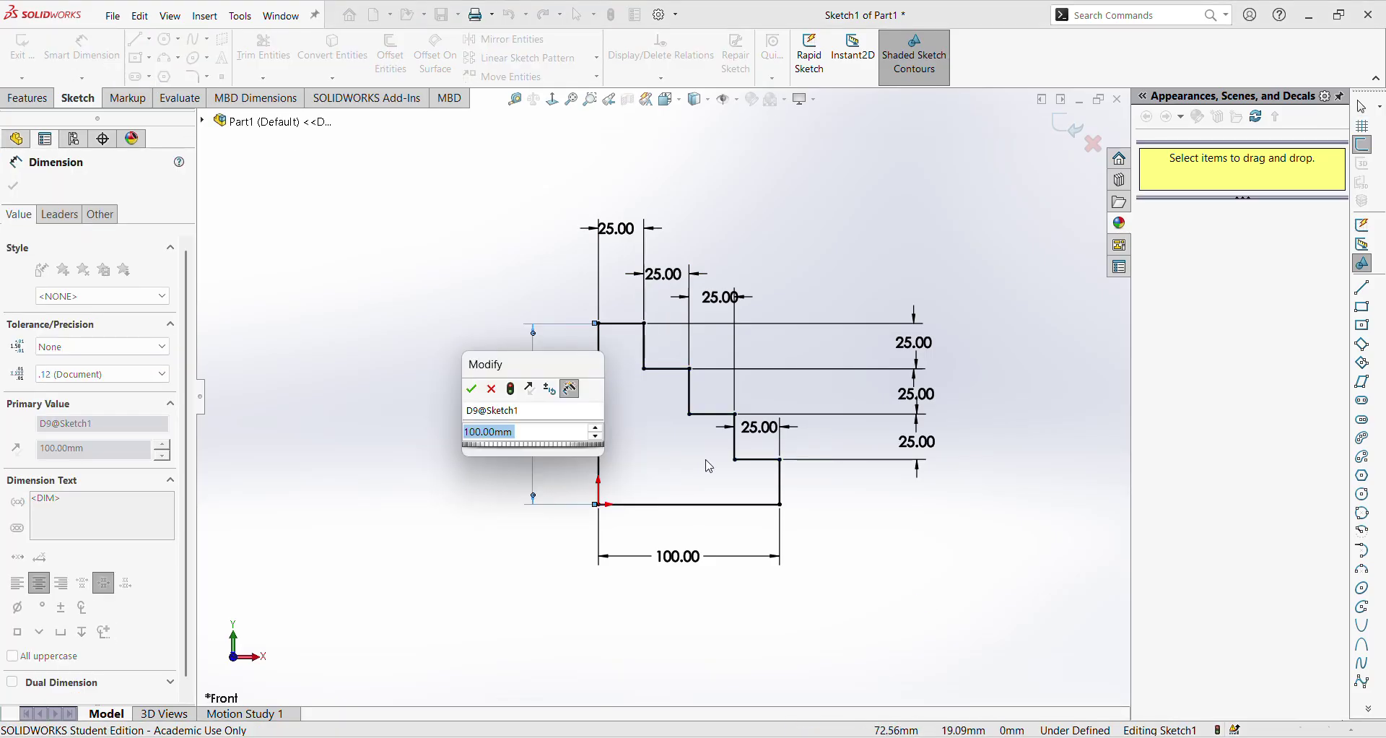
pyautogui.press('Return')
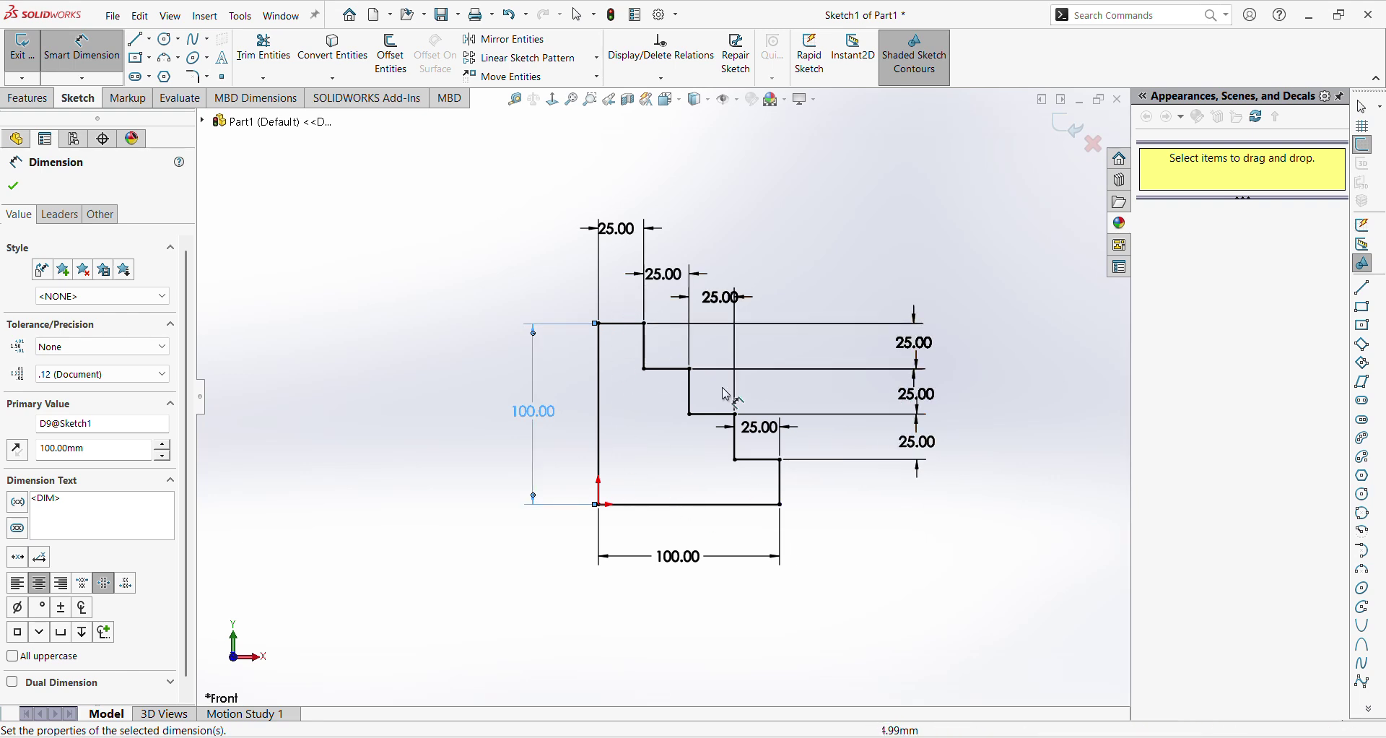
# Try to add a height dimension between the lowest tread and the base line.
pyautogui.click(763, 460)
pyautogui.click(762, 504)
pyautogui.click(927, 496)
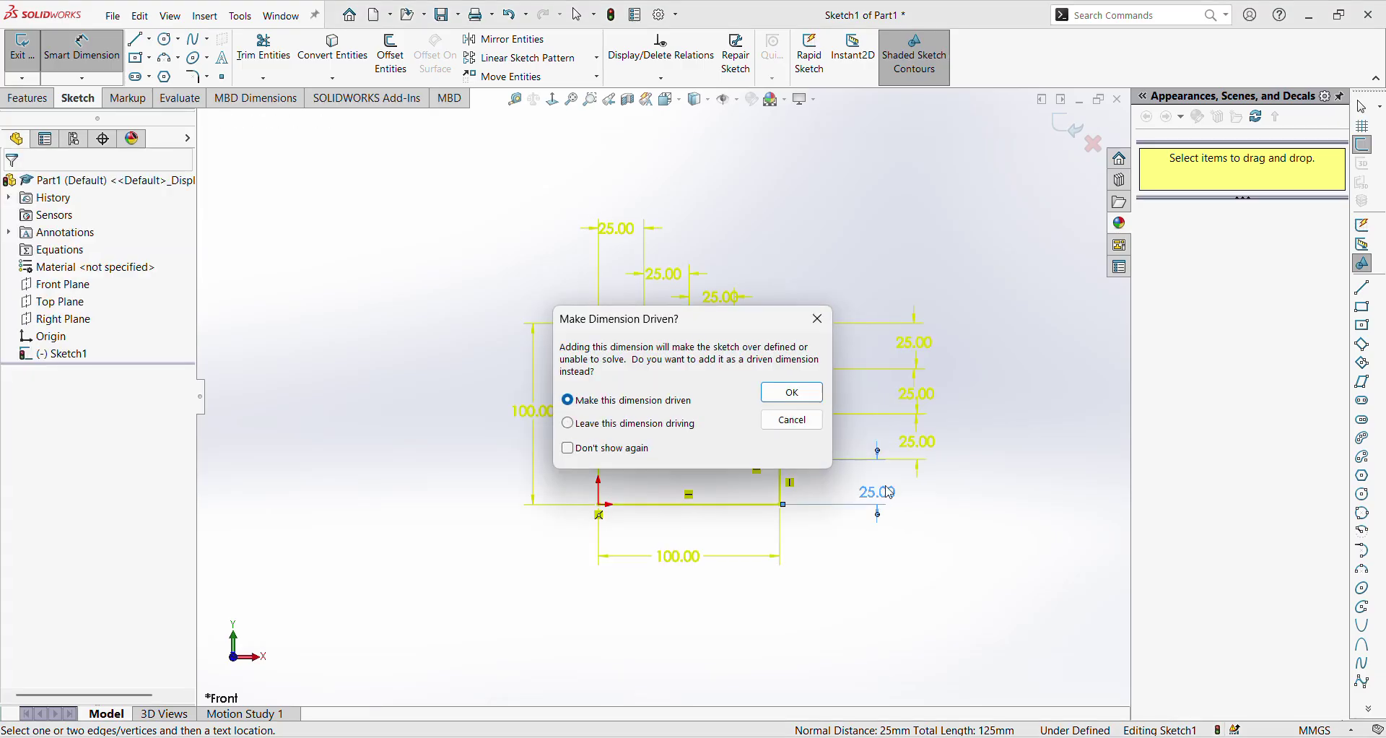
pyautogui.click(793, 420)
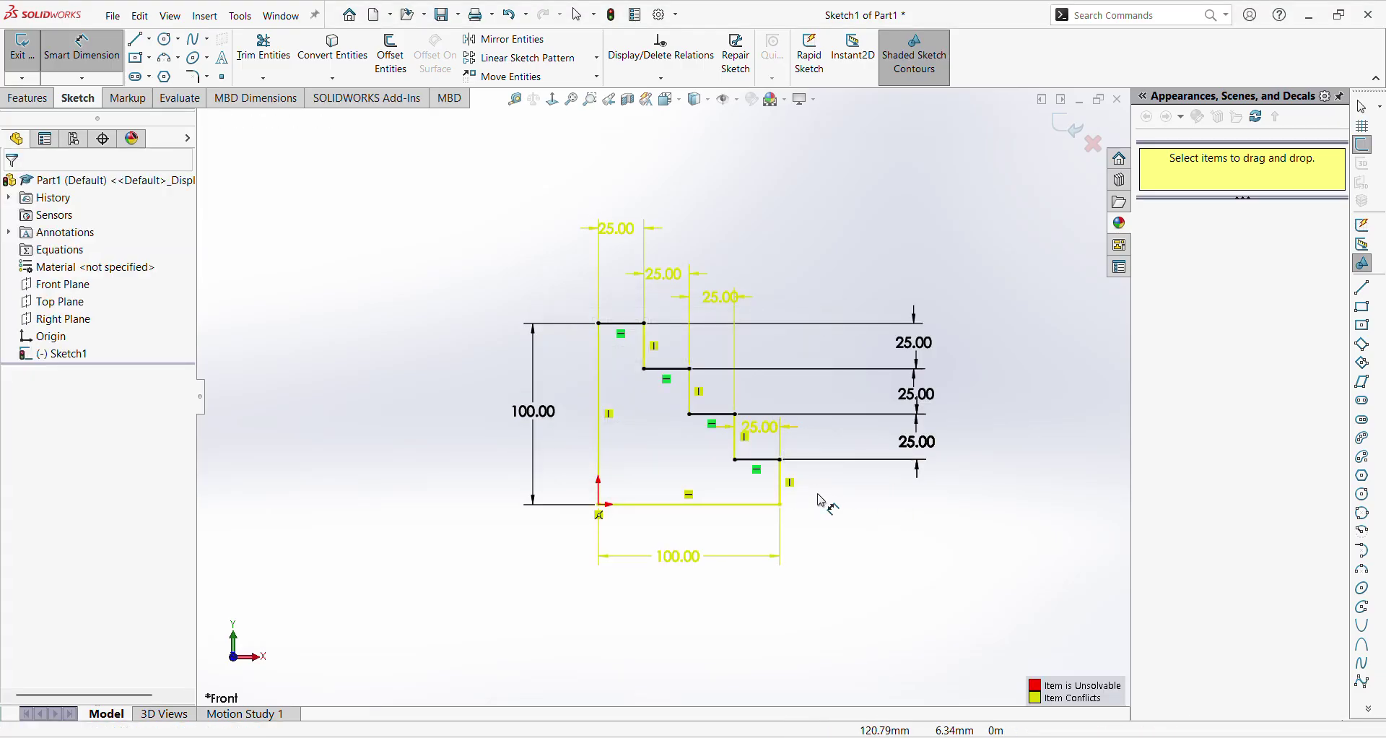
pyautogui.press('Escape')
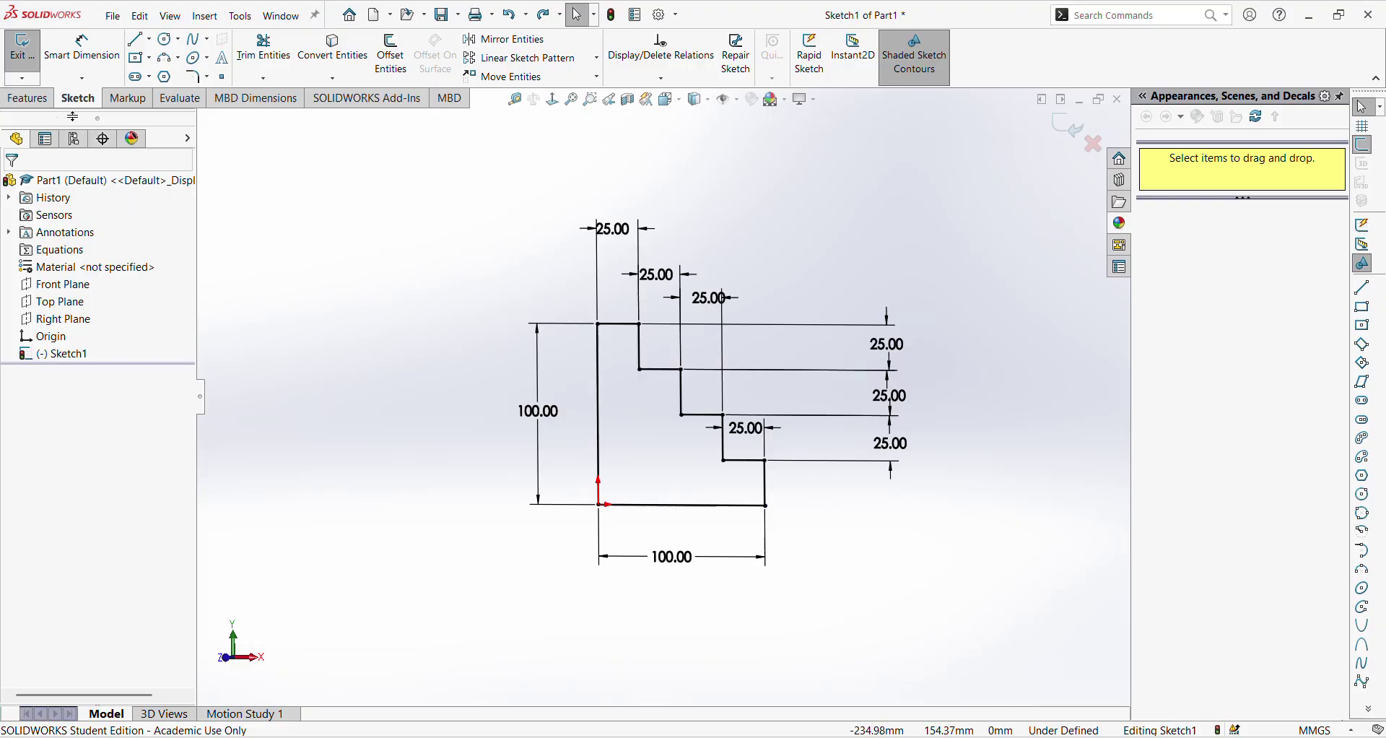
# Try to extrude the stair profile as a blind boss 100 mm deep.
pyautogui.click(27, 99)
pyautogui.click(29, 52)
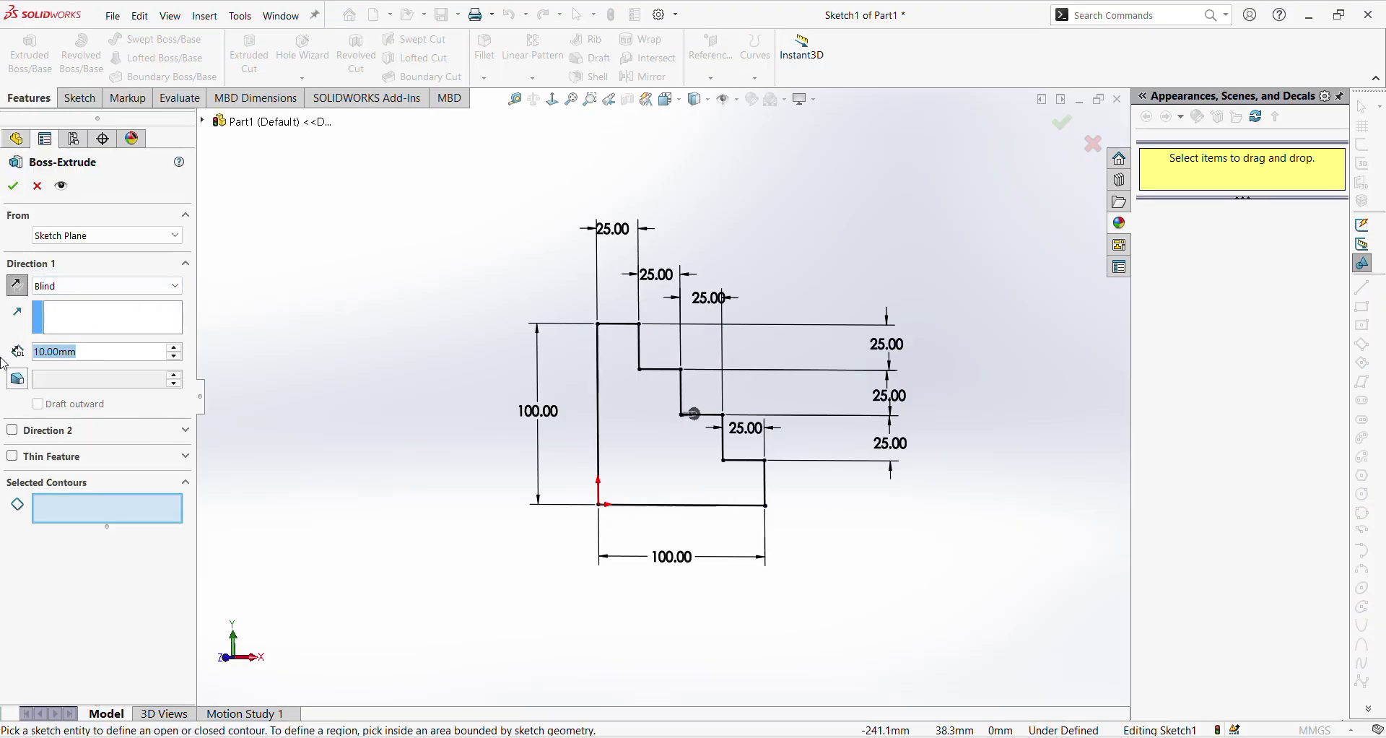
pyautogui.write('100')
pyautogui.press('Return')
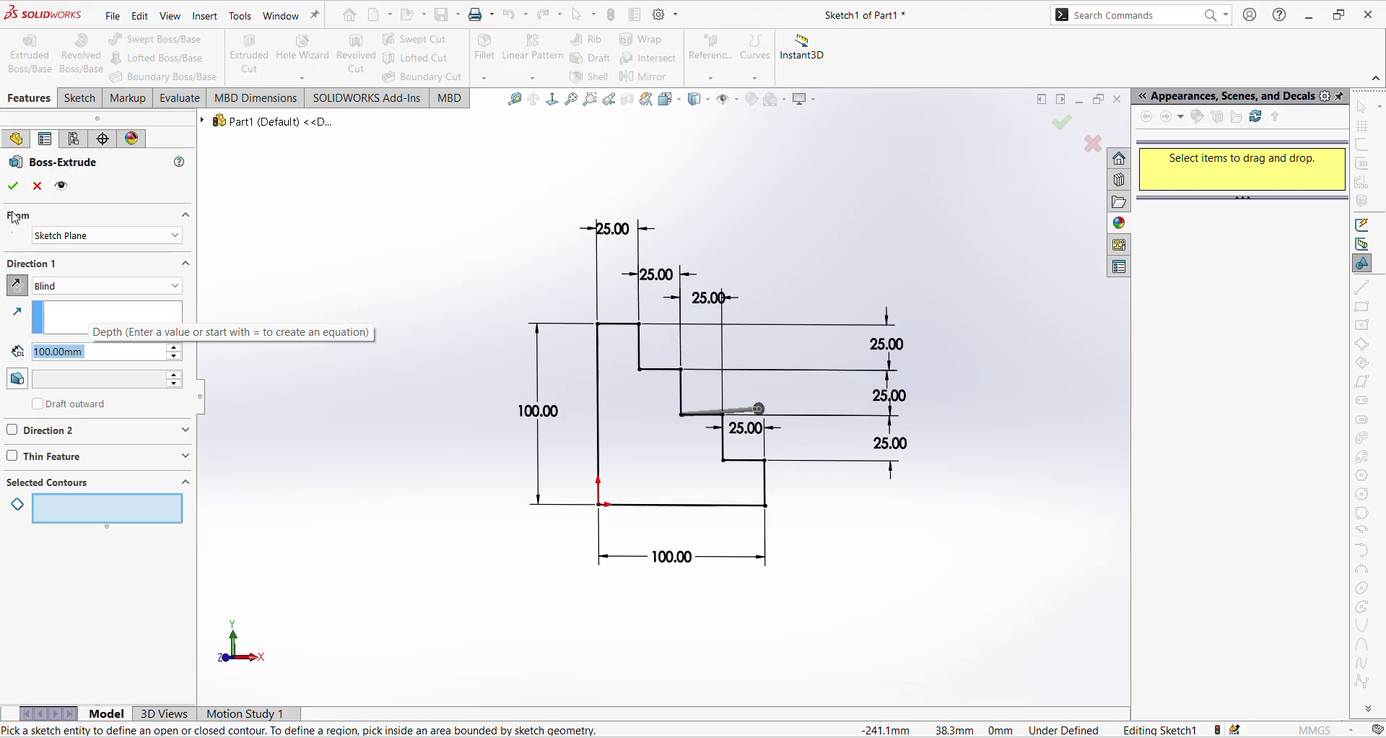
pyautogui.click(13, 186)
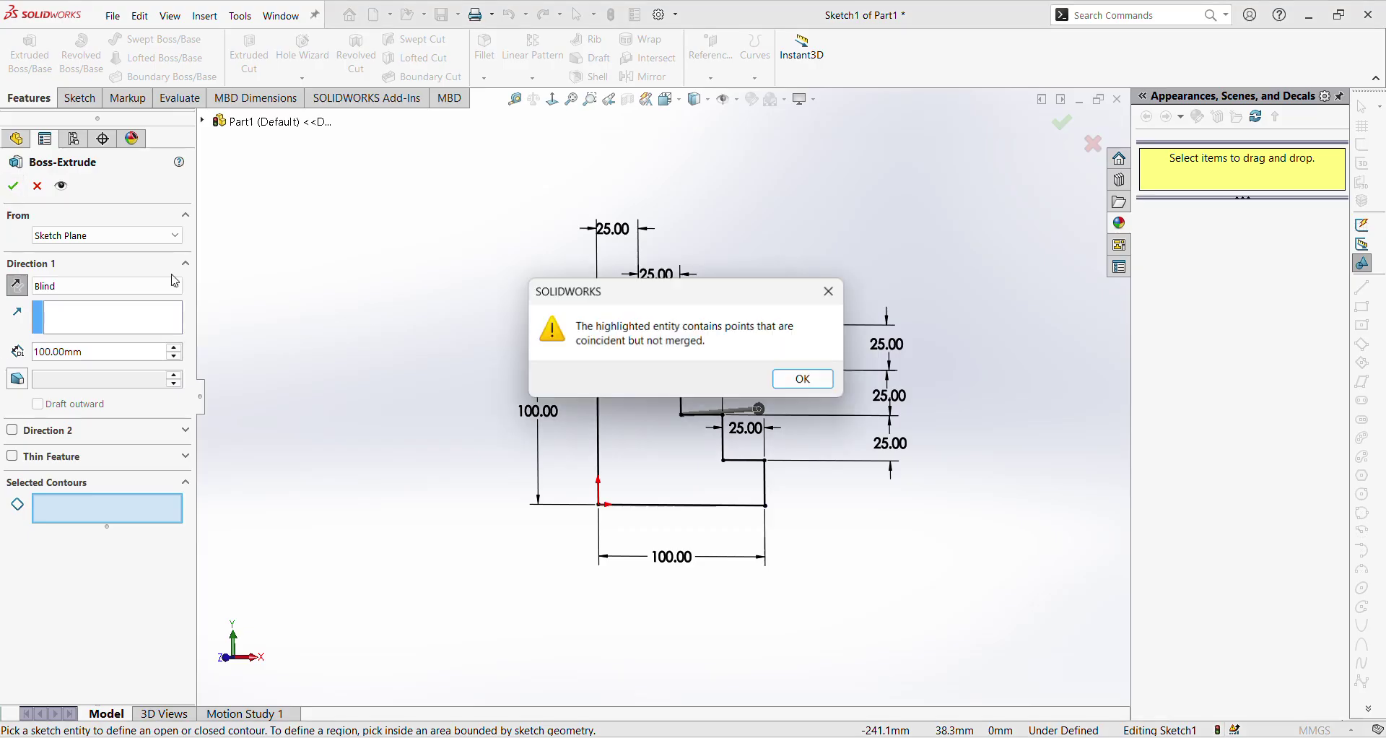
pyautogui.click(804, 381)
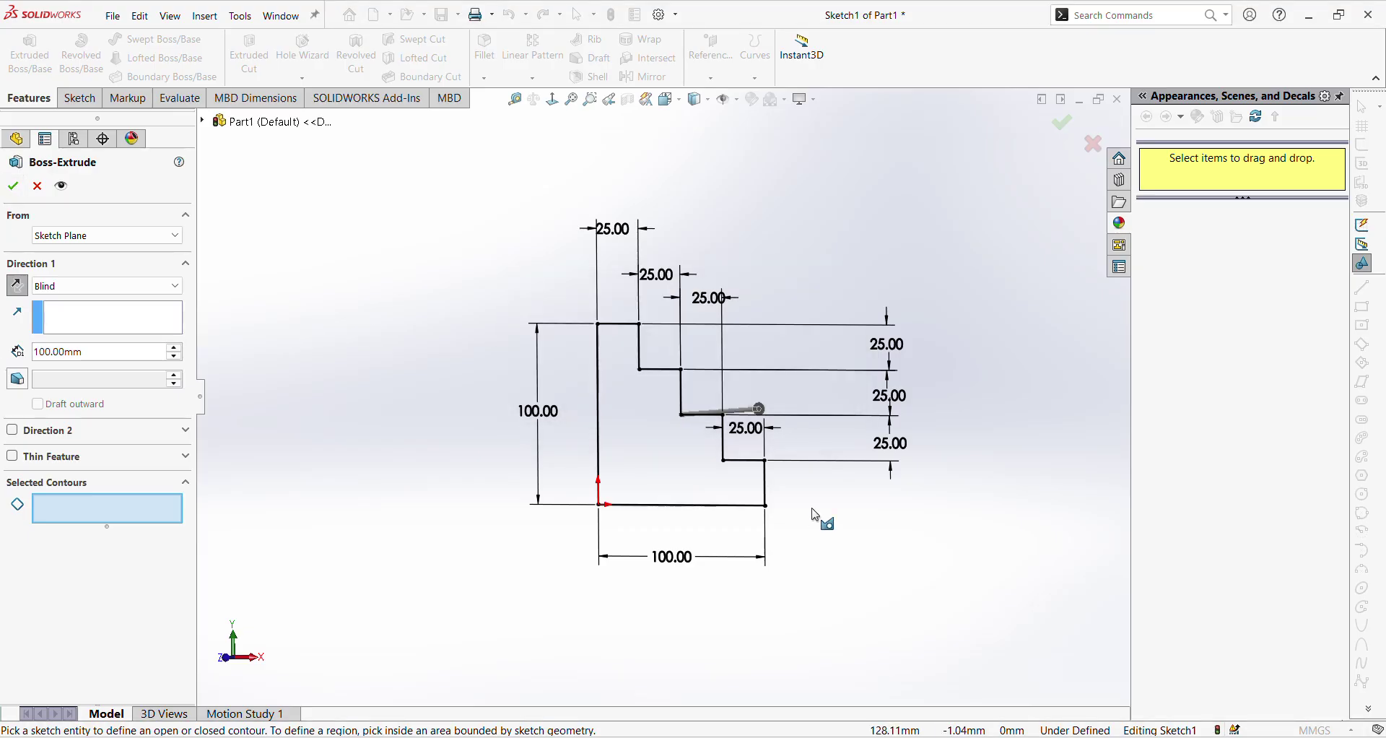
pyautogui.press('Escape')
# Try to correct the corner where the lowest riser meets the base line, and undo the change.
pyautogui.scroll(-3, 780, 511)
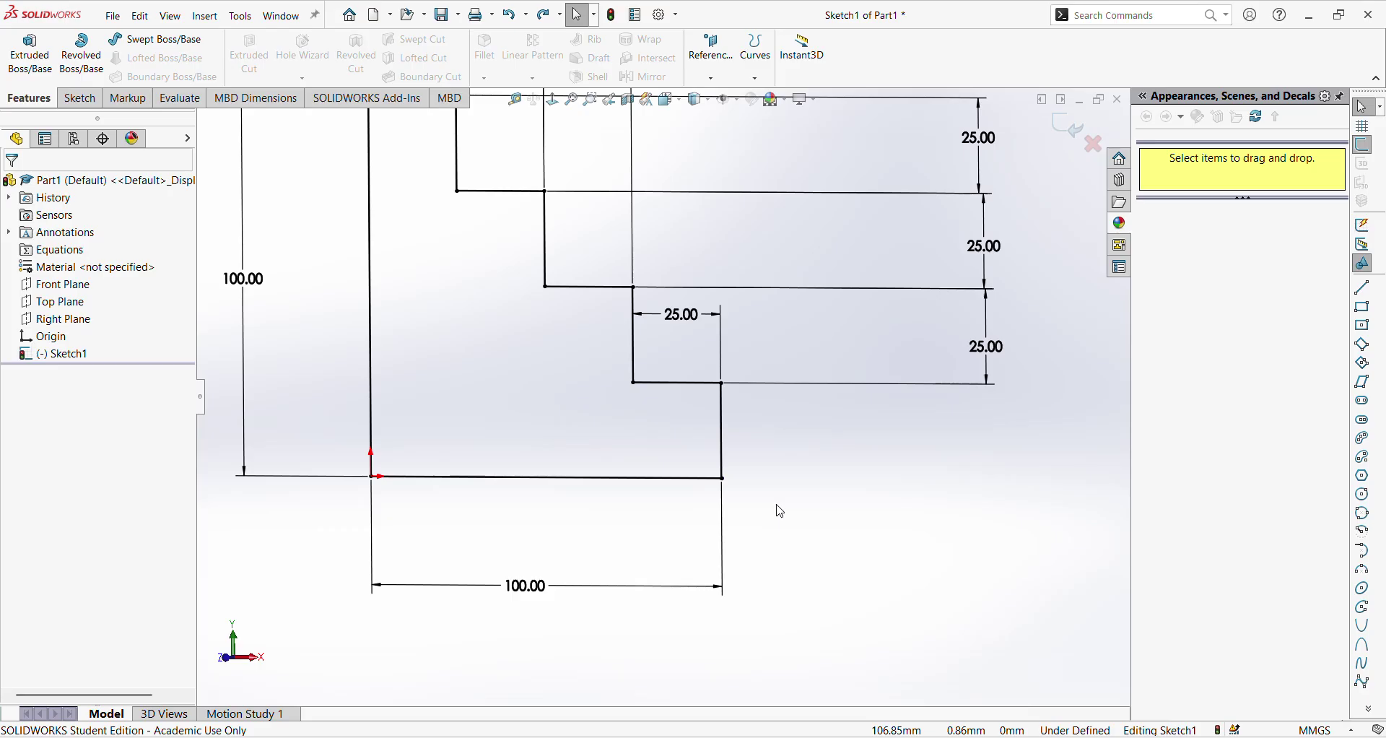
pyautogui.scroll(1, 657, 400)
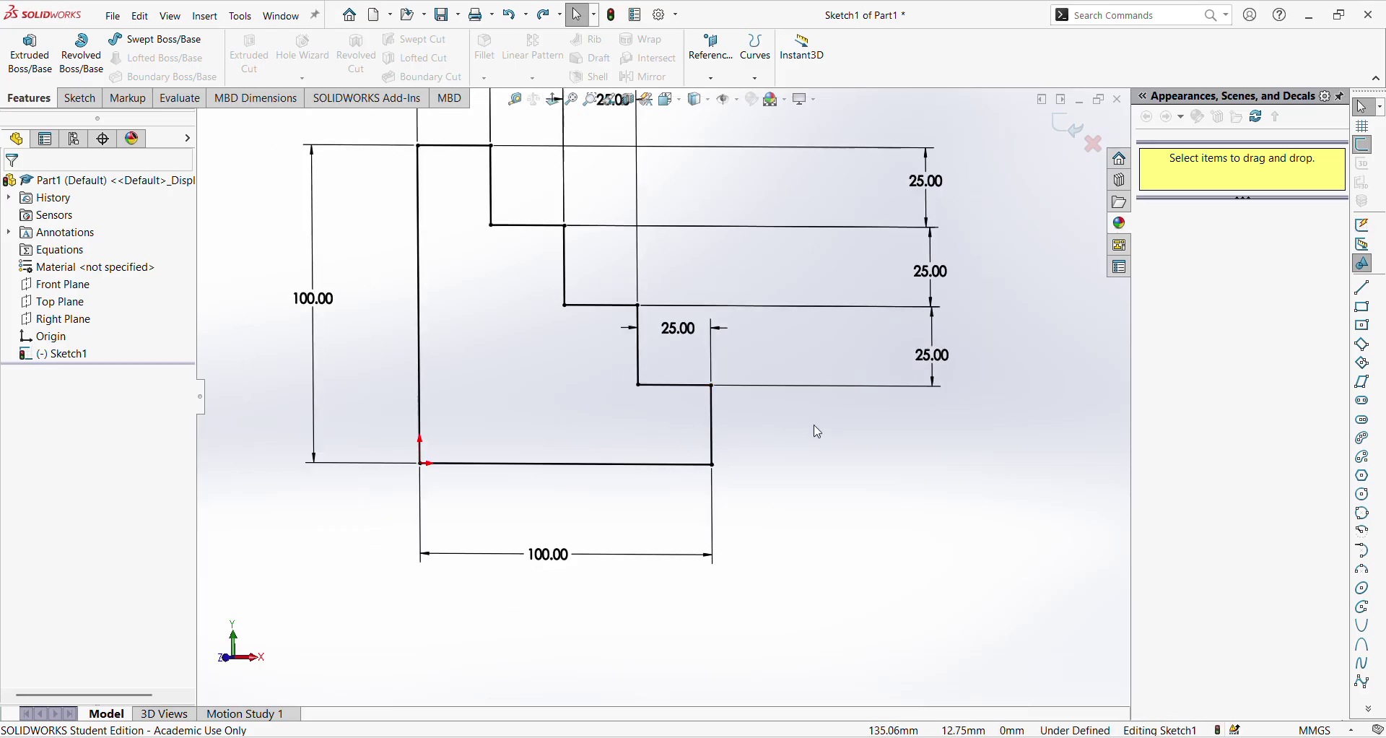
pyautogui.click(713, 465)
pyautogui.click(705, 472)
pyautogui.click(699, 464)
pyautogui.click(756, 499)
pyautogui.press('z')
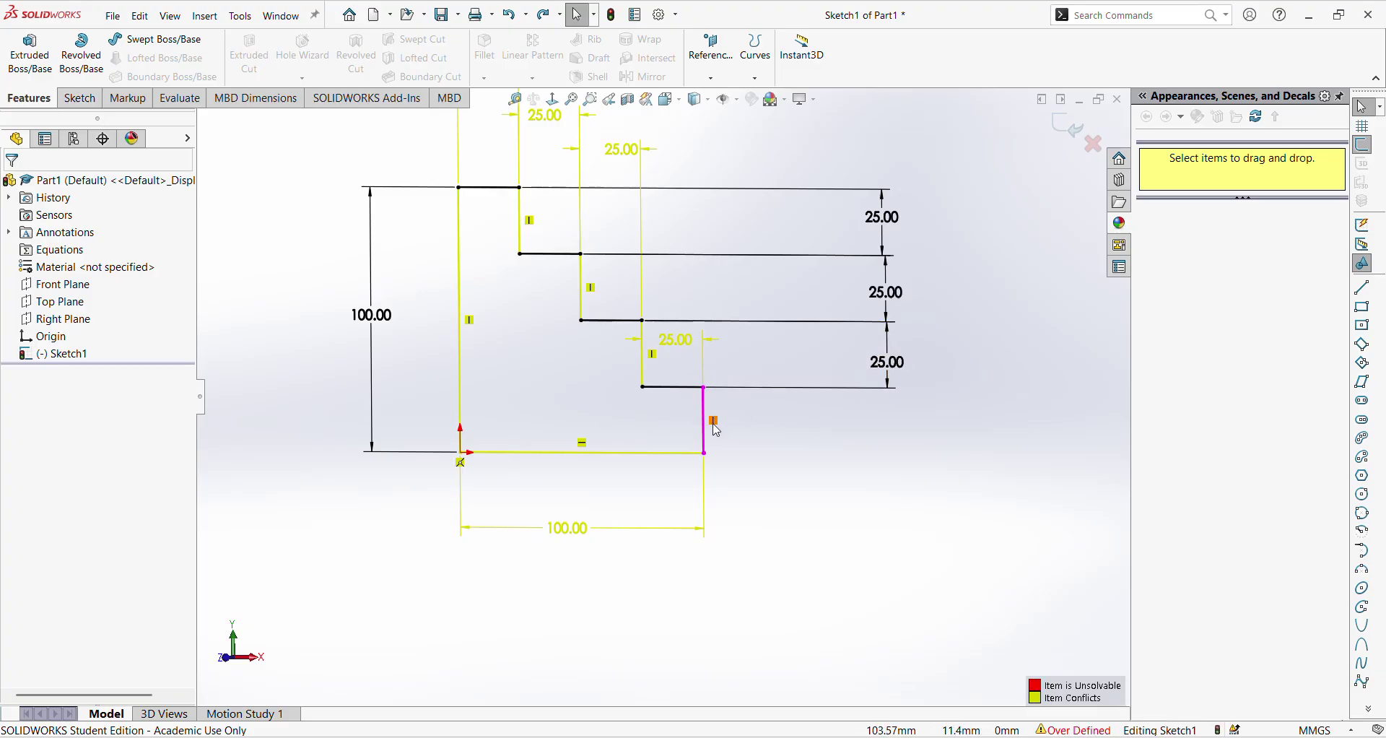
pyautogui.hotkey('ctrl', 'z')
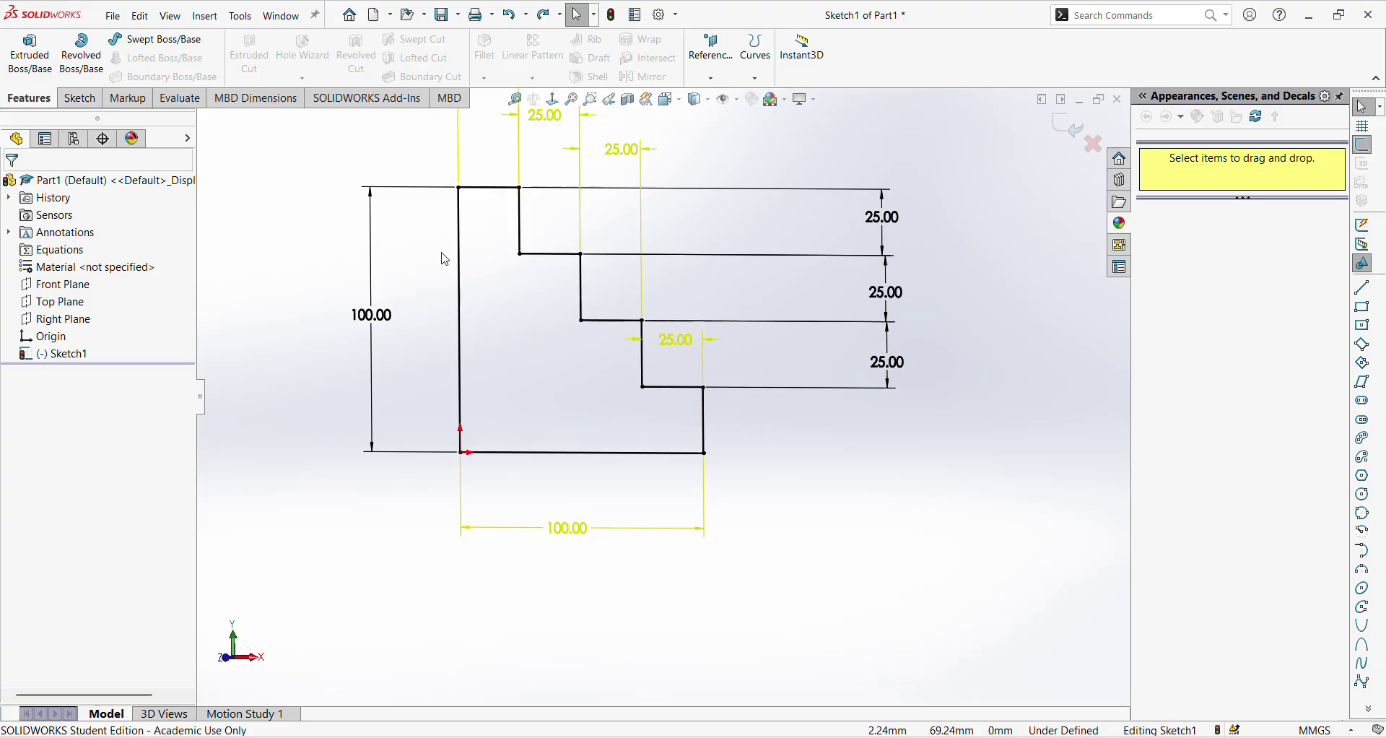
# Trim away the lowest riser and redraw it as a 25 mm vertical line from the lowest tread's end to the base line's end.
pyautogui.click(76, 98)
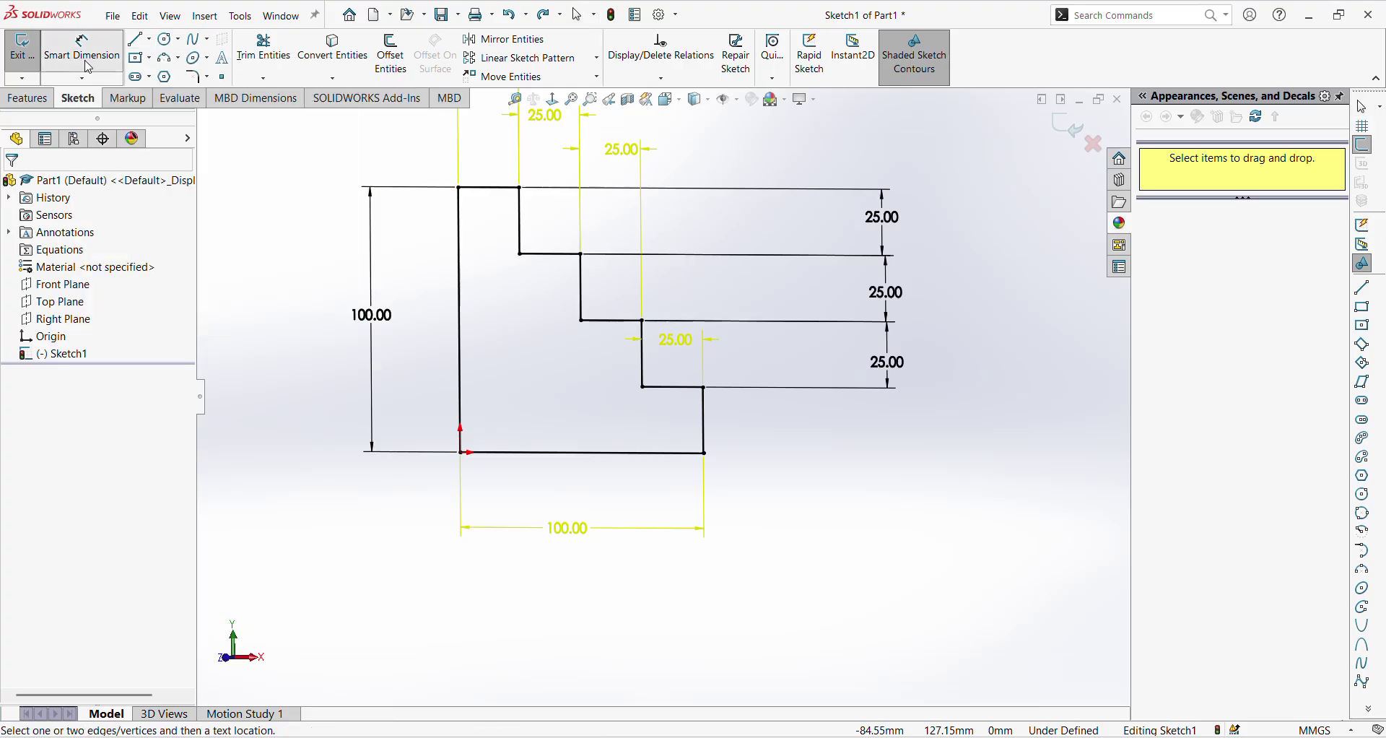
pyautogui.click(288, 68)
pyautogui.moveTo(674, 412); pyautogui.dragTo(819, 444)
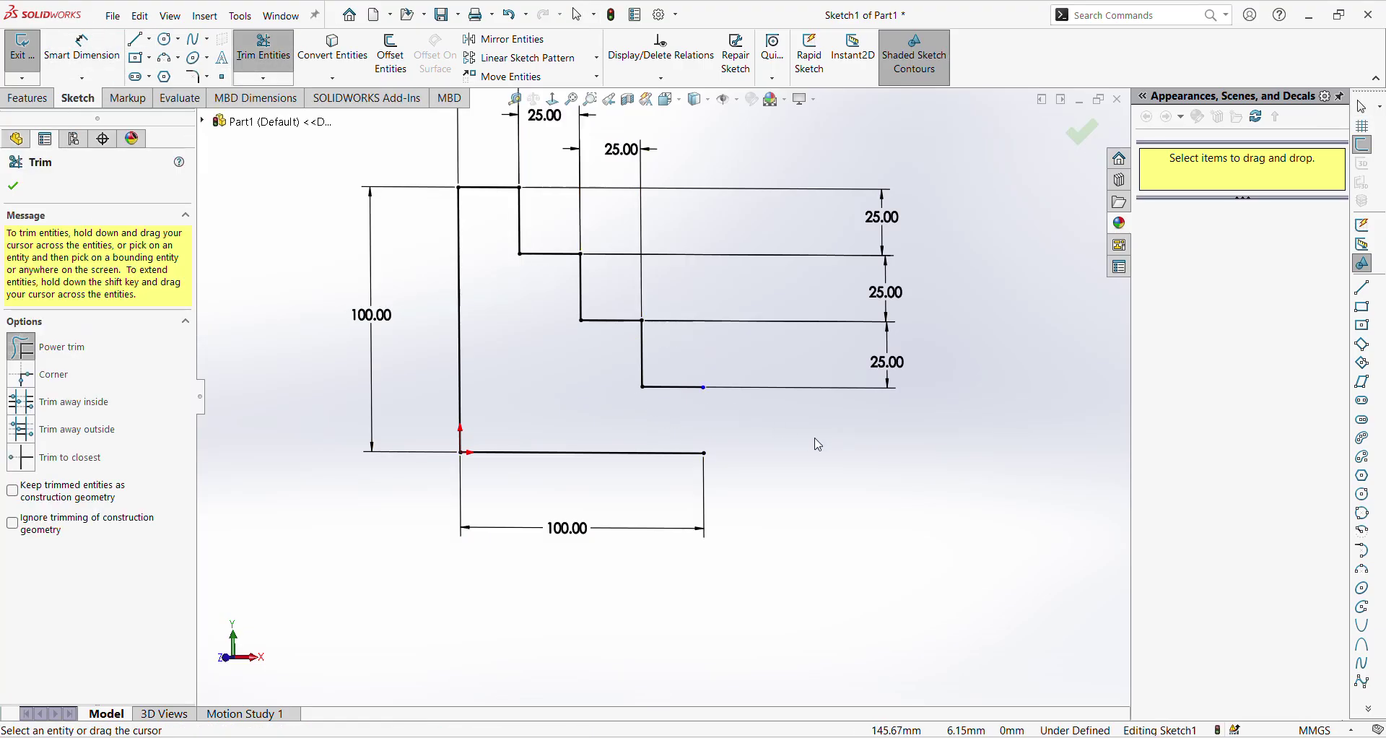
pyautogui.click(135, 39)
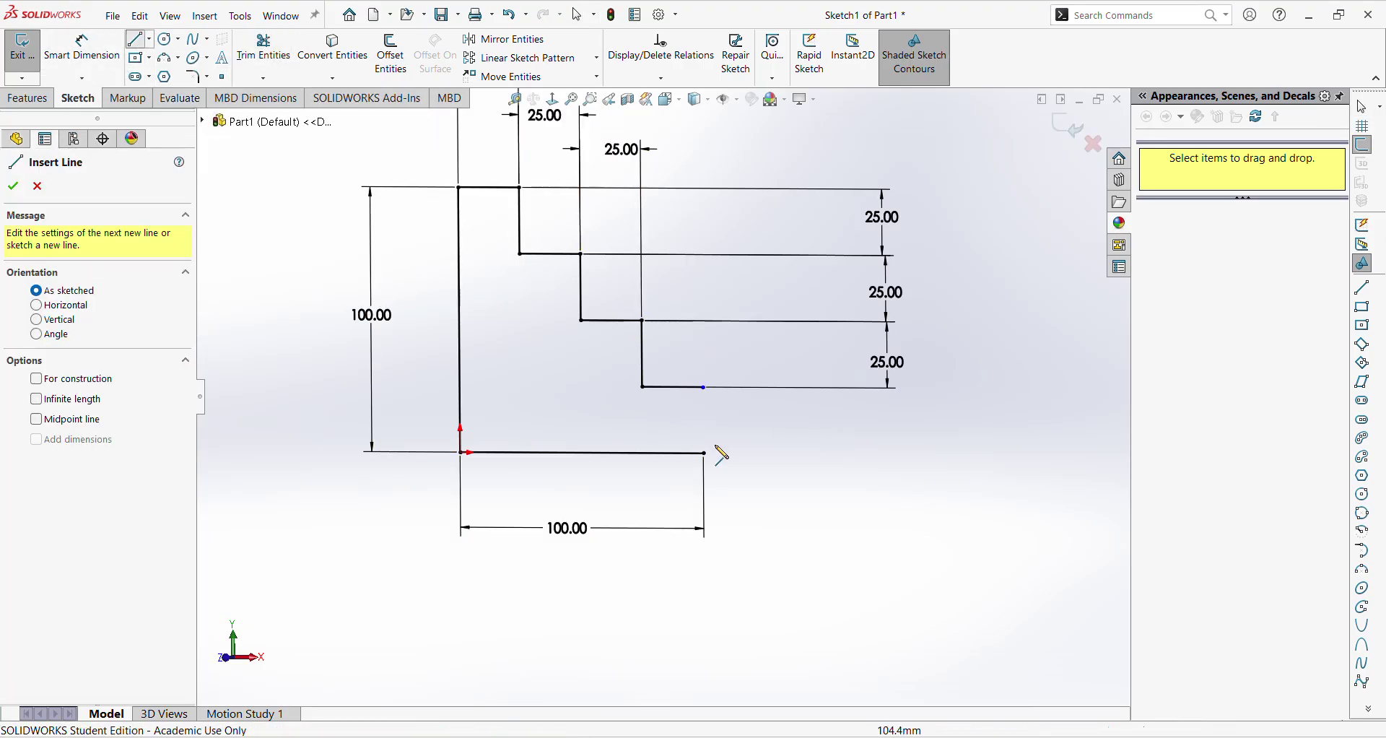
pyautogui.click(704, 387)
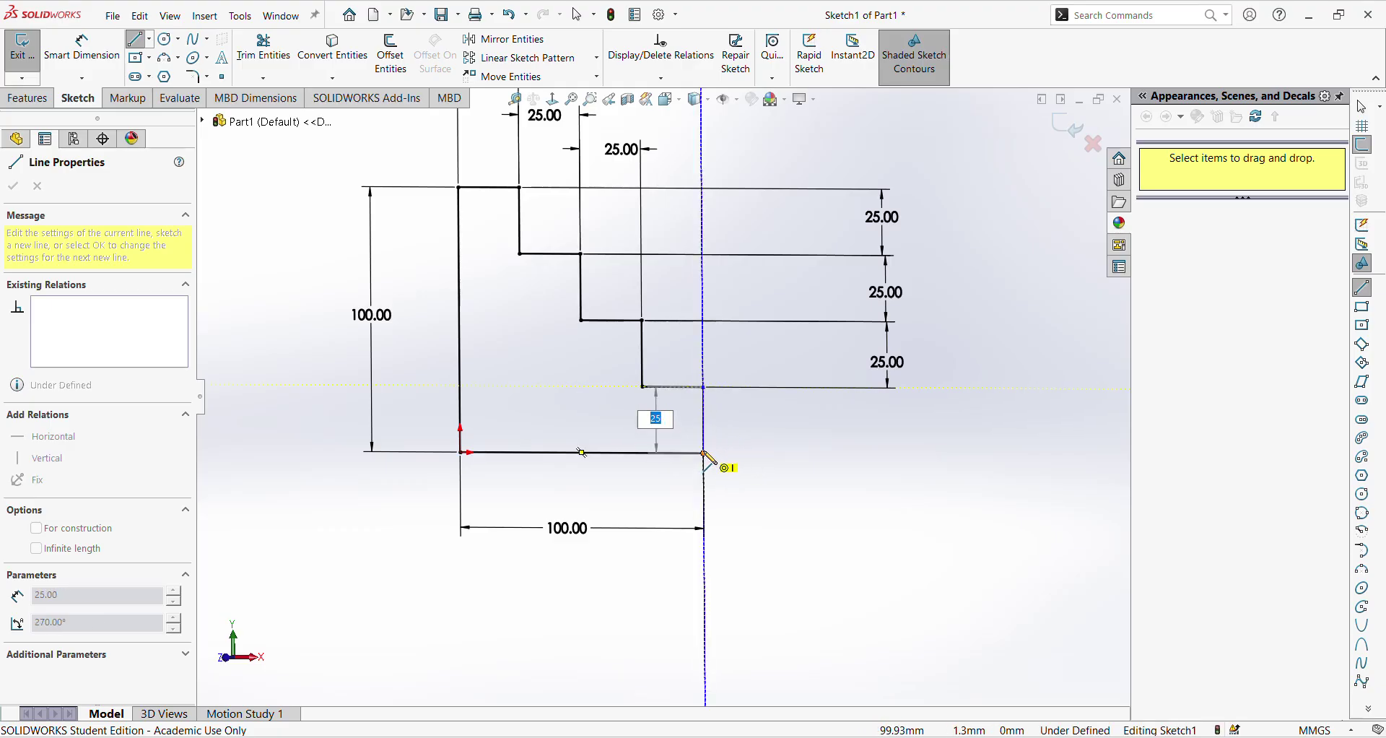
pyautogui.click(704, 453)
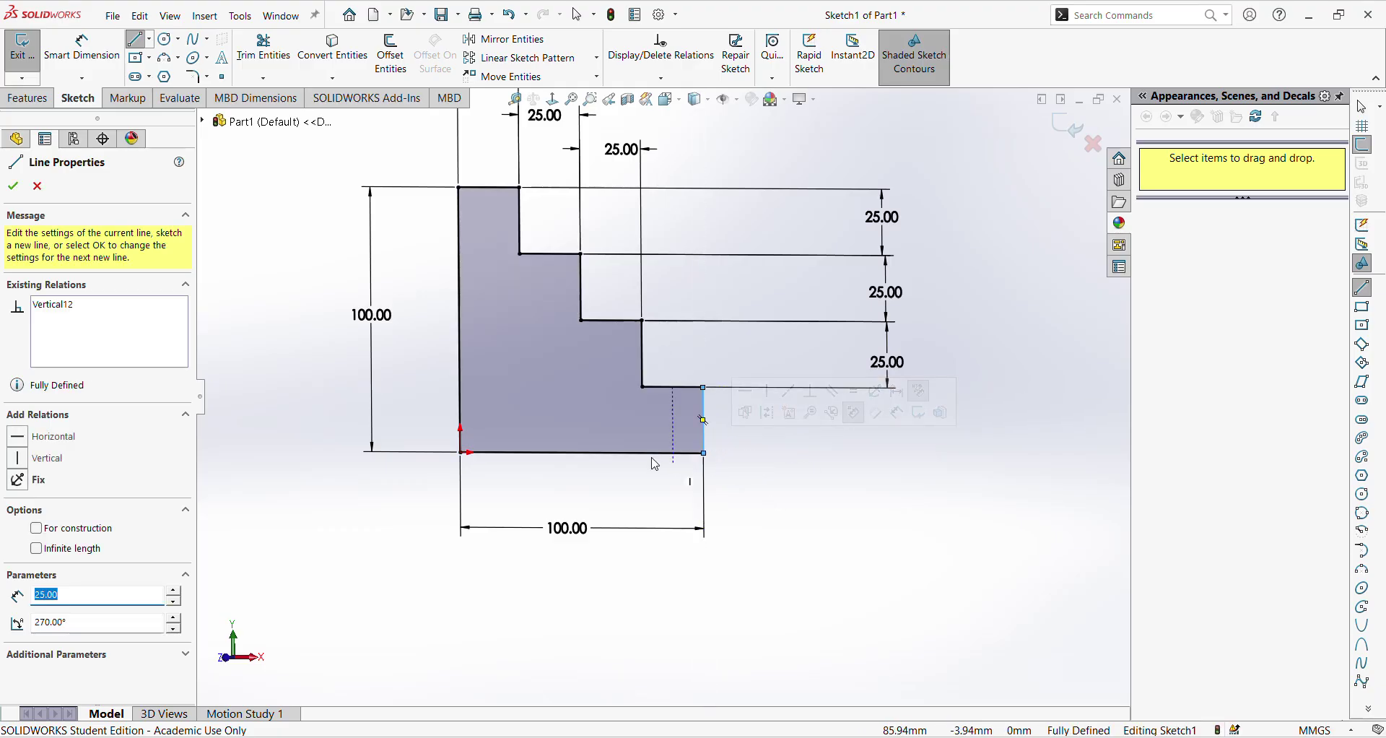
pyautogui.press('Escape')
# Extrude the closed stair profile as a blind boss 100 mm deep in the reversed direction.
pyautogui.click(28, 98)
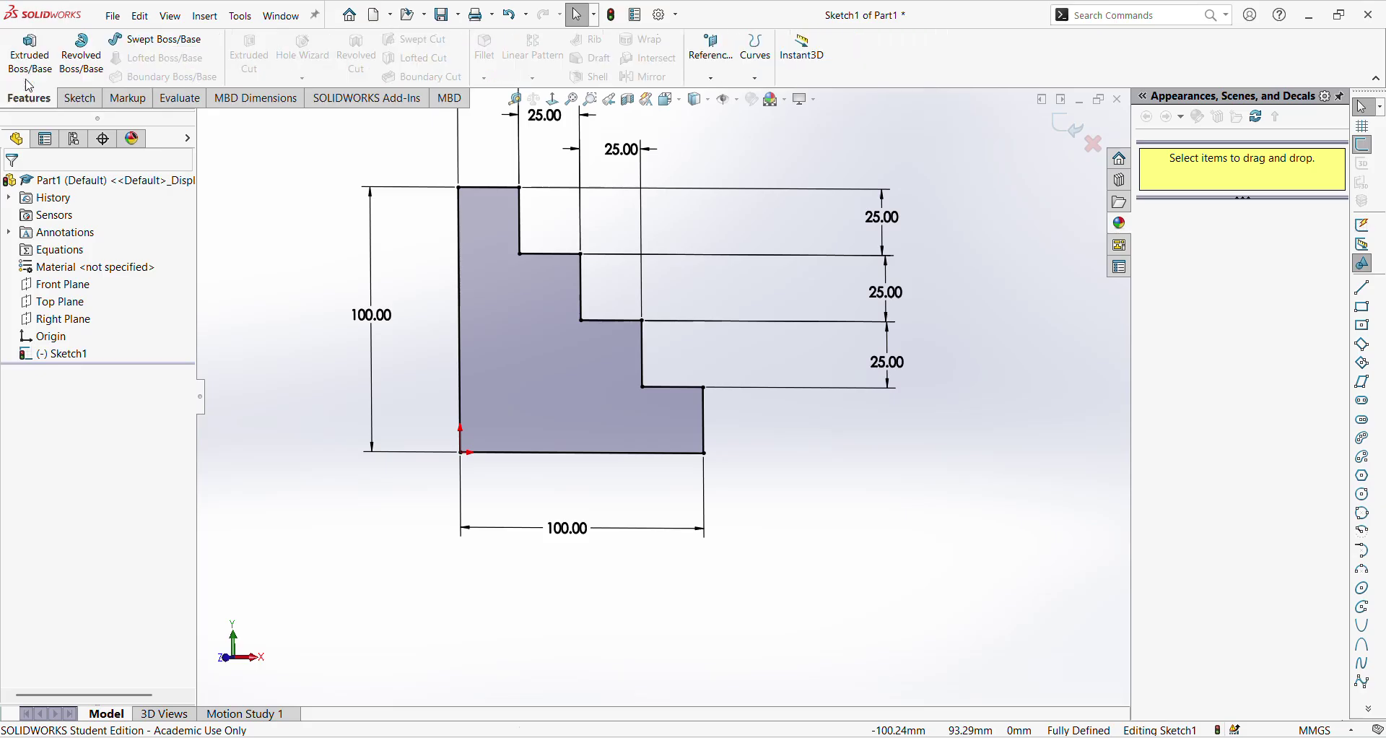
pyautogui.click(30, 52)
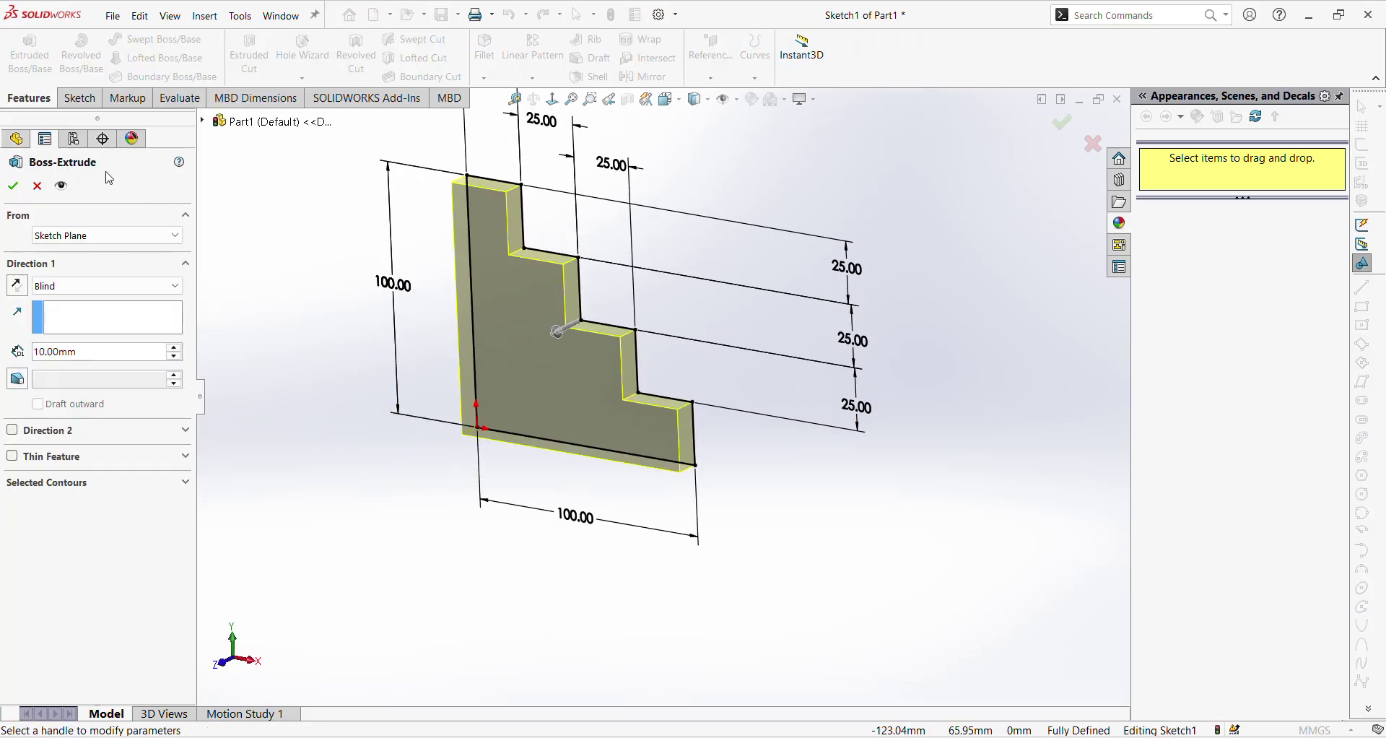
pyautogui.click(18, 286)
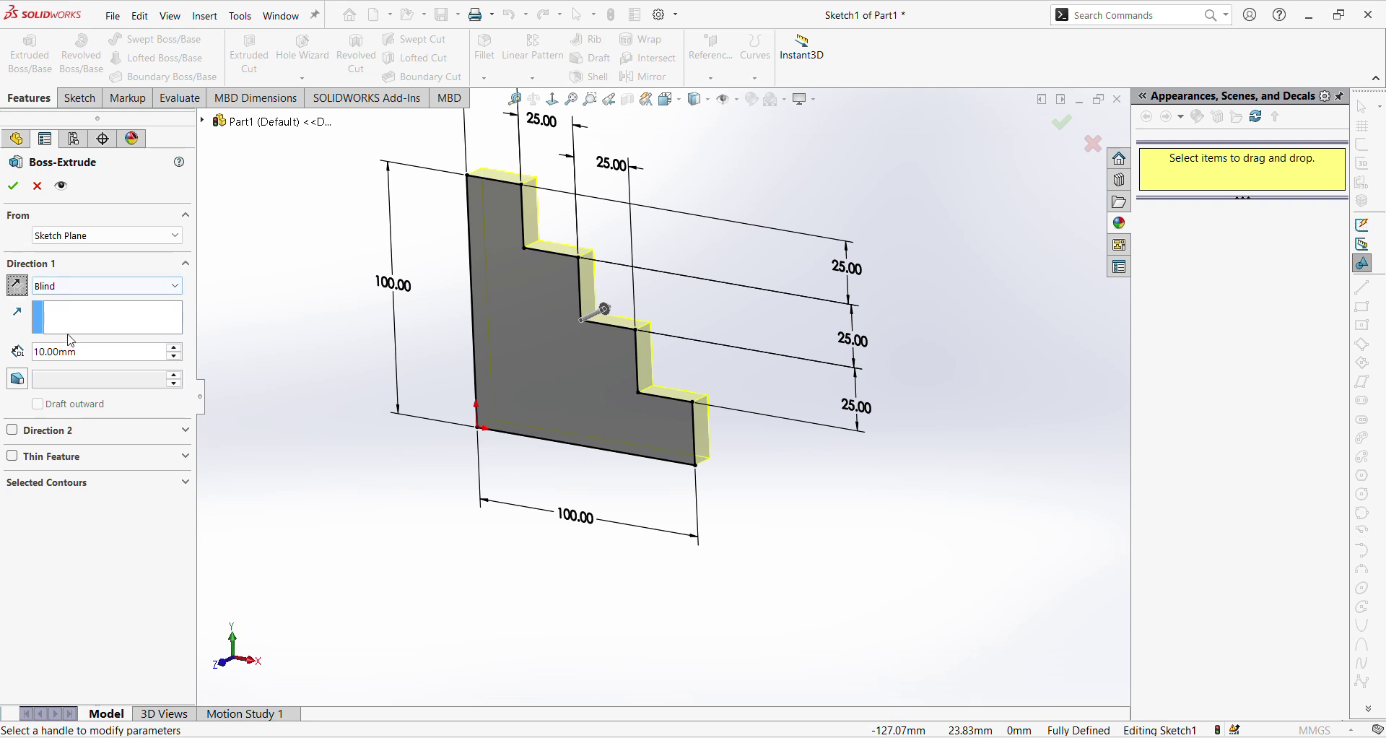
pyautogui.press('Up')
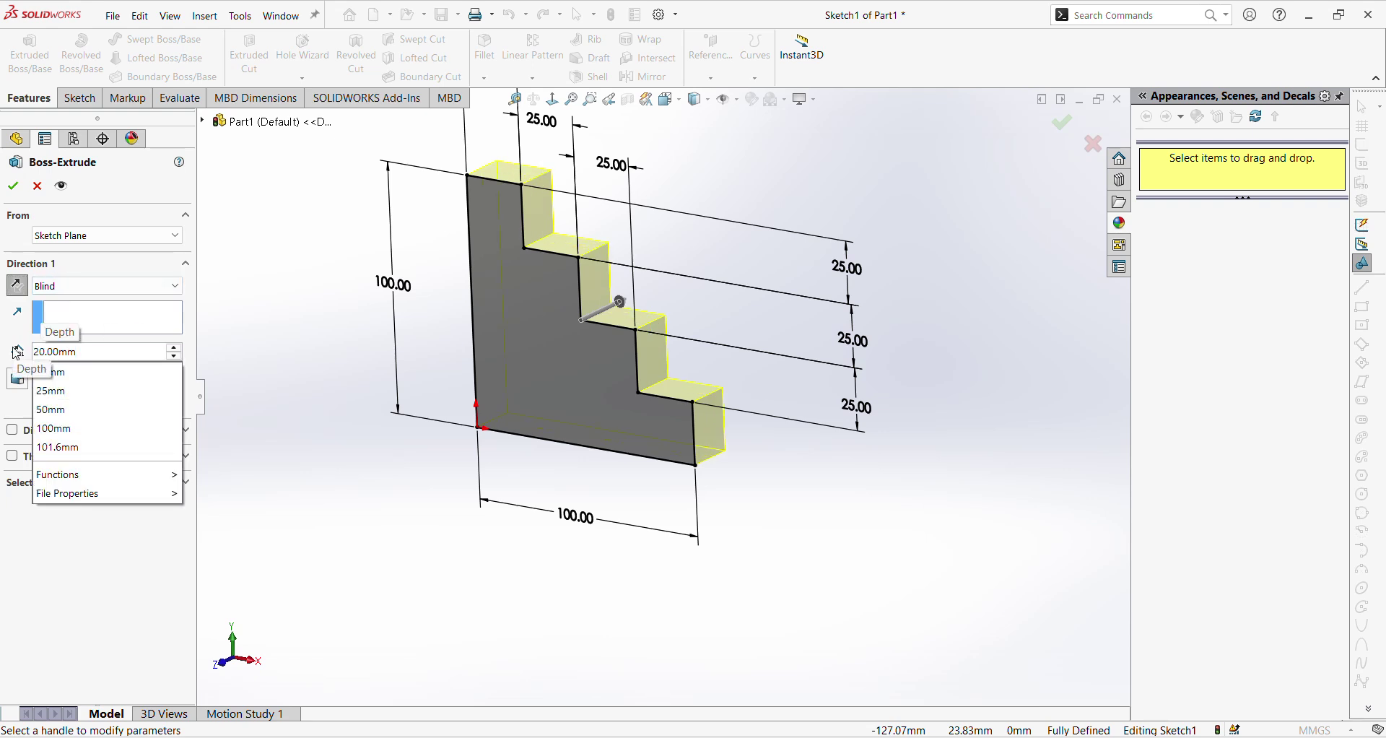
pyautogui.write('100')
pyautogui.press('Return')
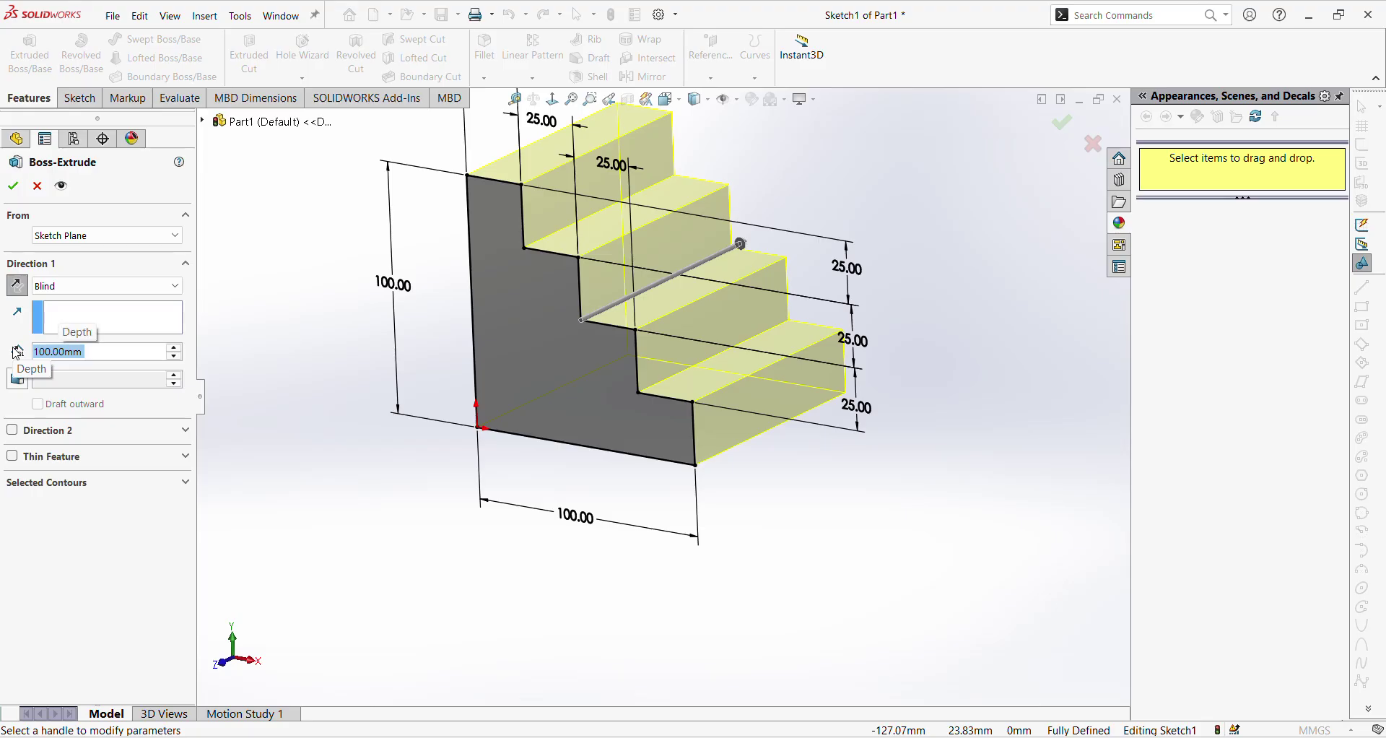
pyautogui.click(13, 187)
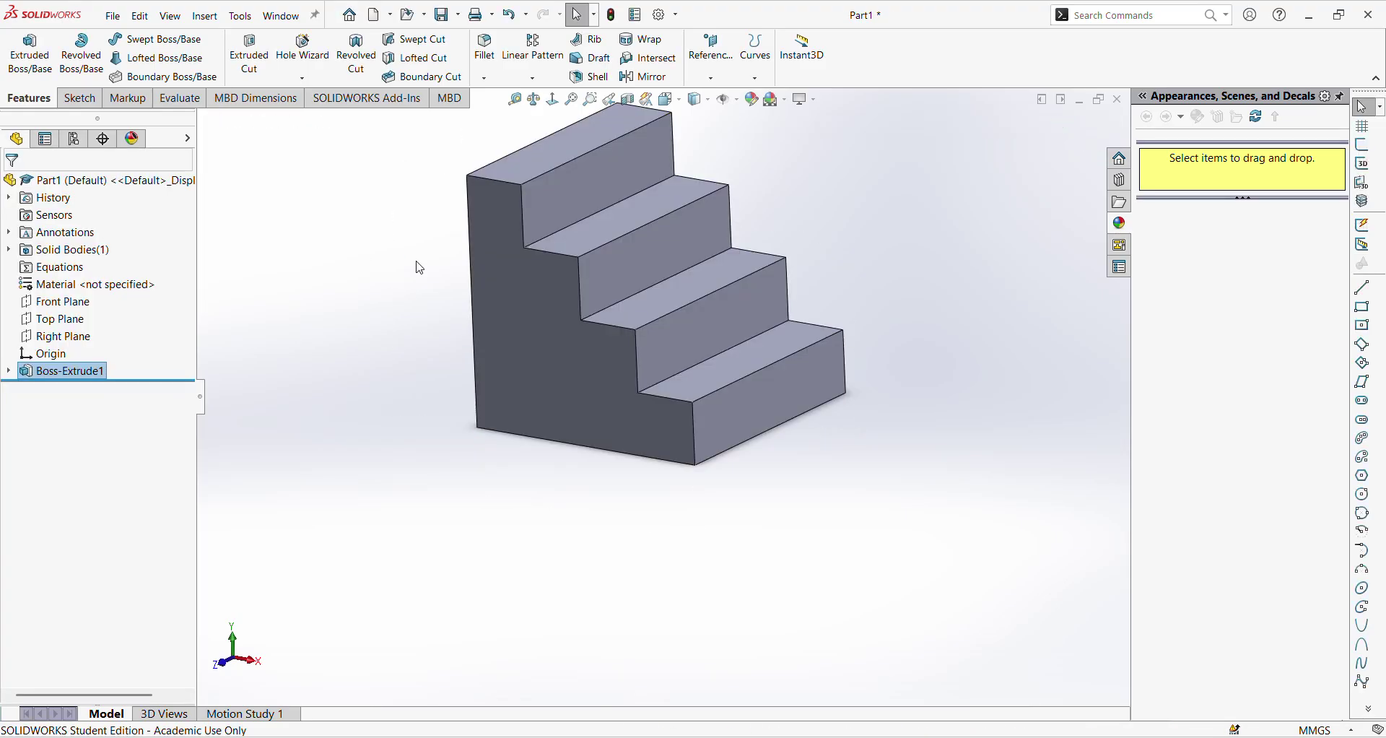
# Inspect the extruded staircase from another angle and set the isometric view.
pyautogui.scroll(4, 993, 216)
pyautogui.moveTo(829, 279); pyautogui.dragTo(856, 234, button='middle')
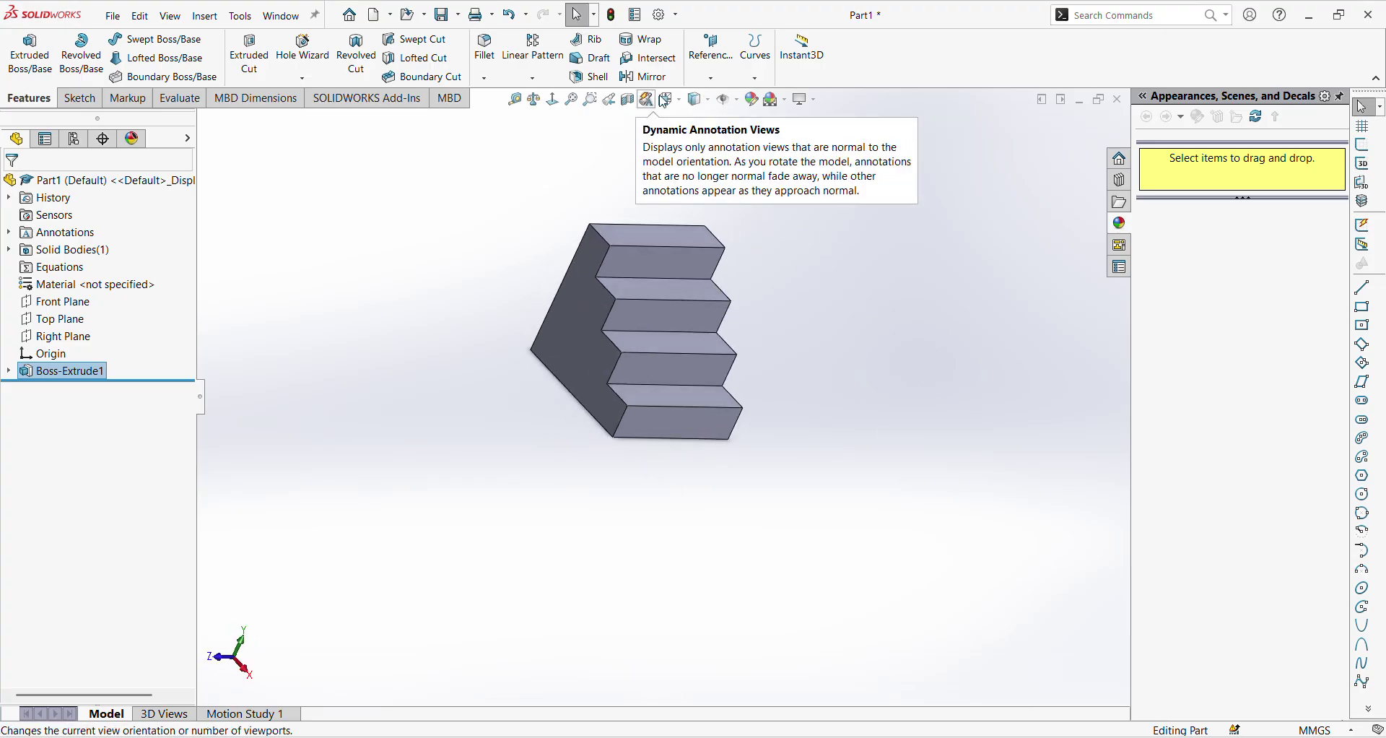
pyautogui.click(670, 99)
pyautogui.click(749, 142)
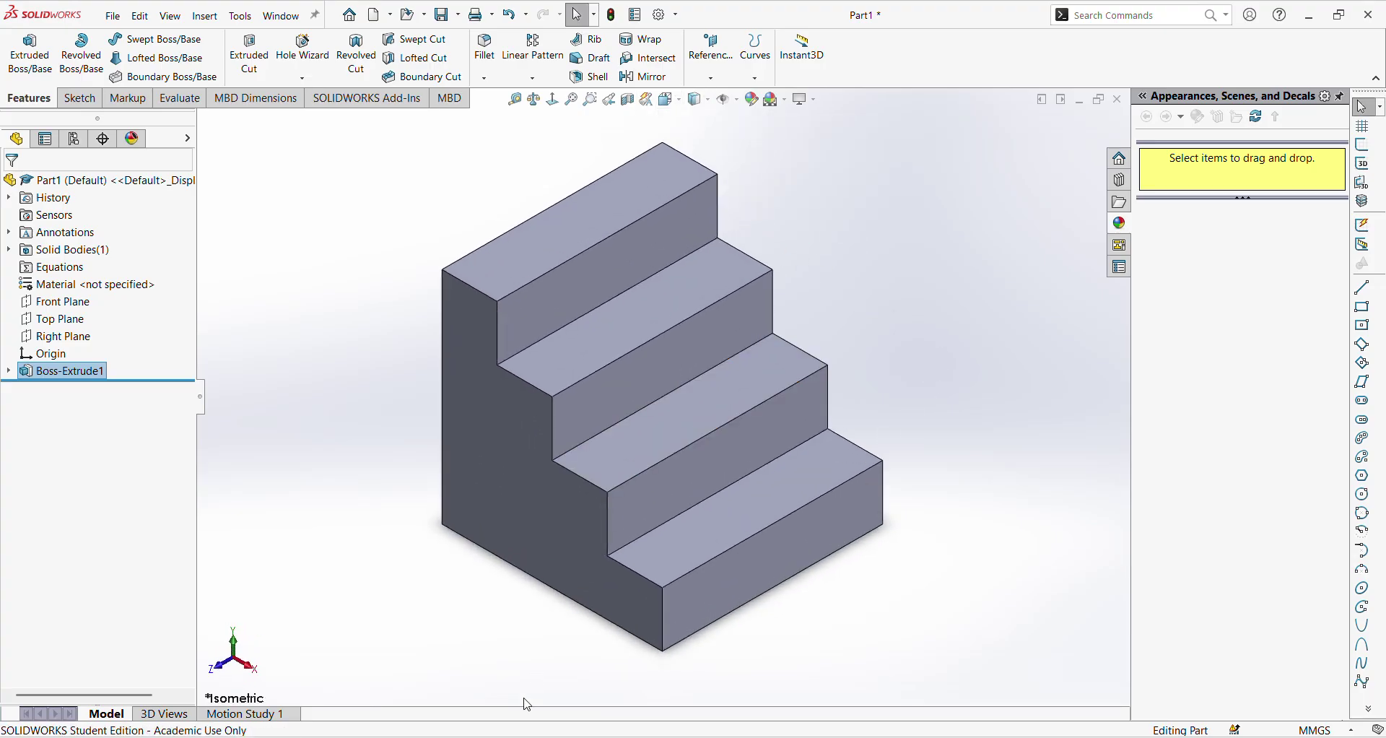
# Compare the extruded part with the views and dimensions on Sheet1 of the Staircase drawing, and return to the part.
pyautogui.click(520, 650)
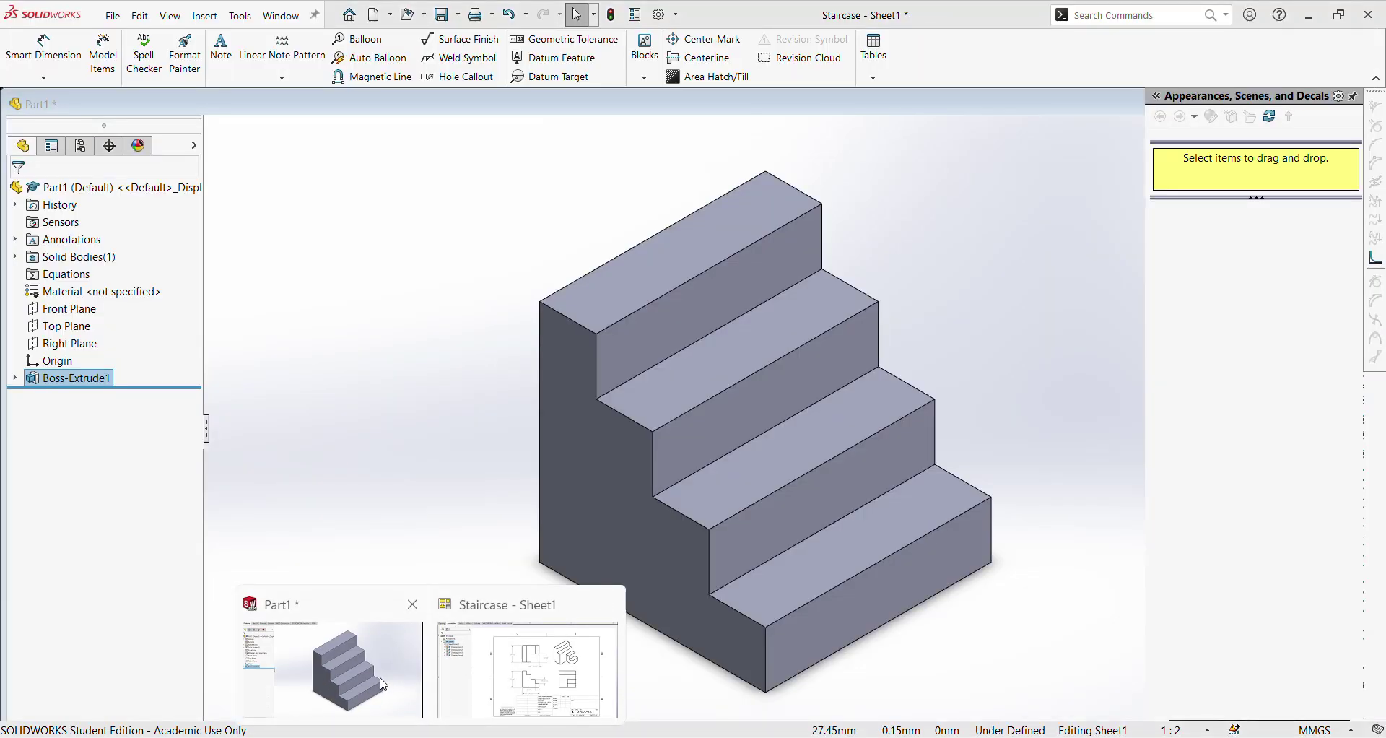
pyautogui.click(383, 685)
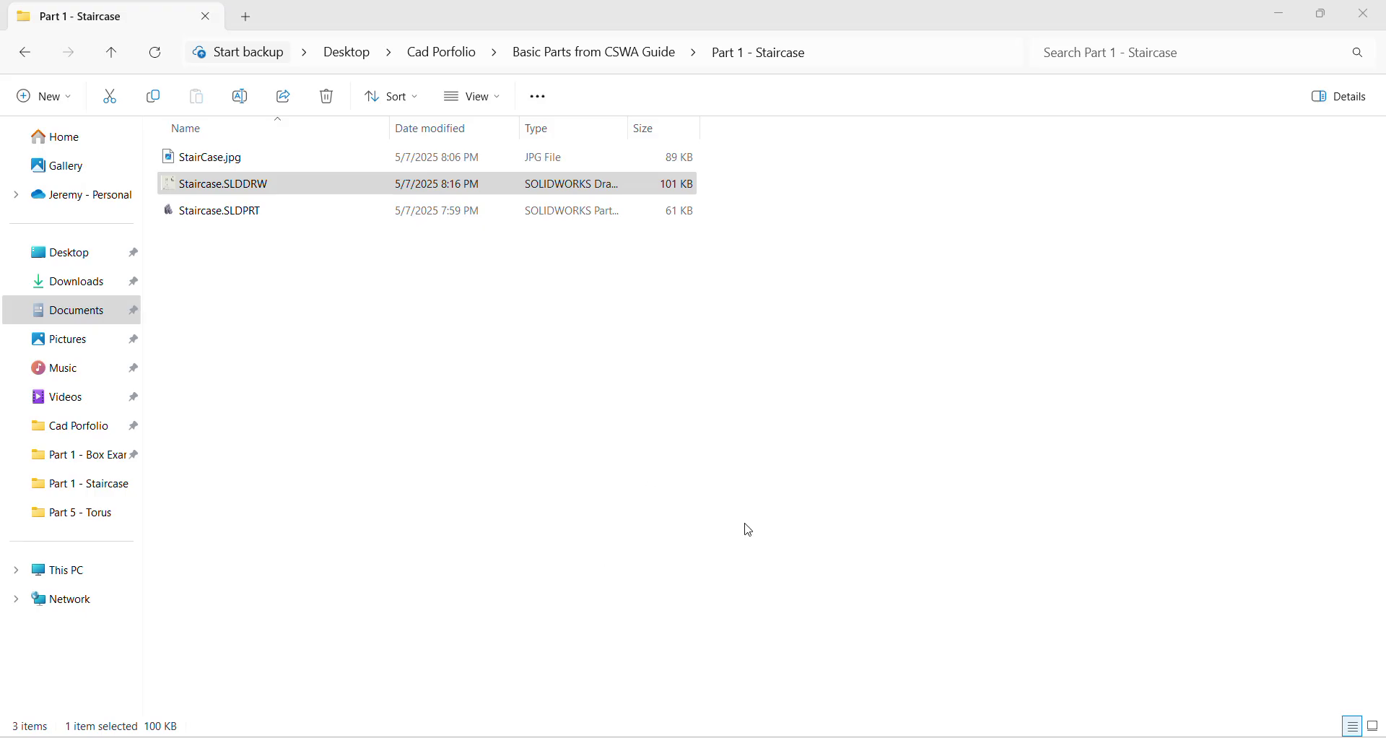
pyautogui.moveTo(424, 737)
pyautogui.click(399, 686)
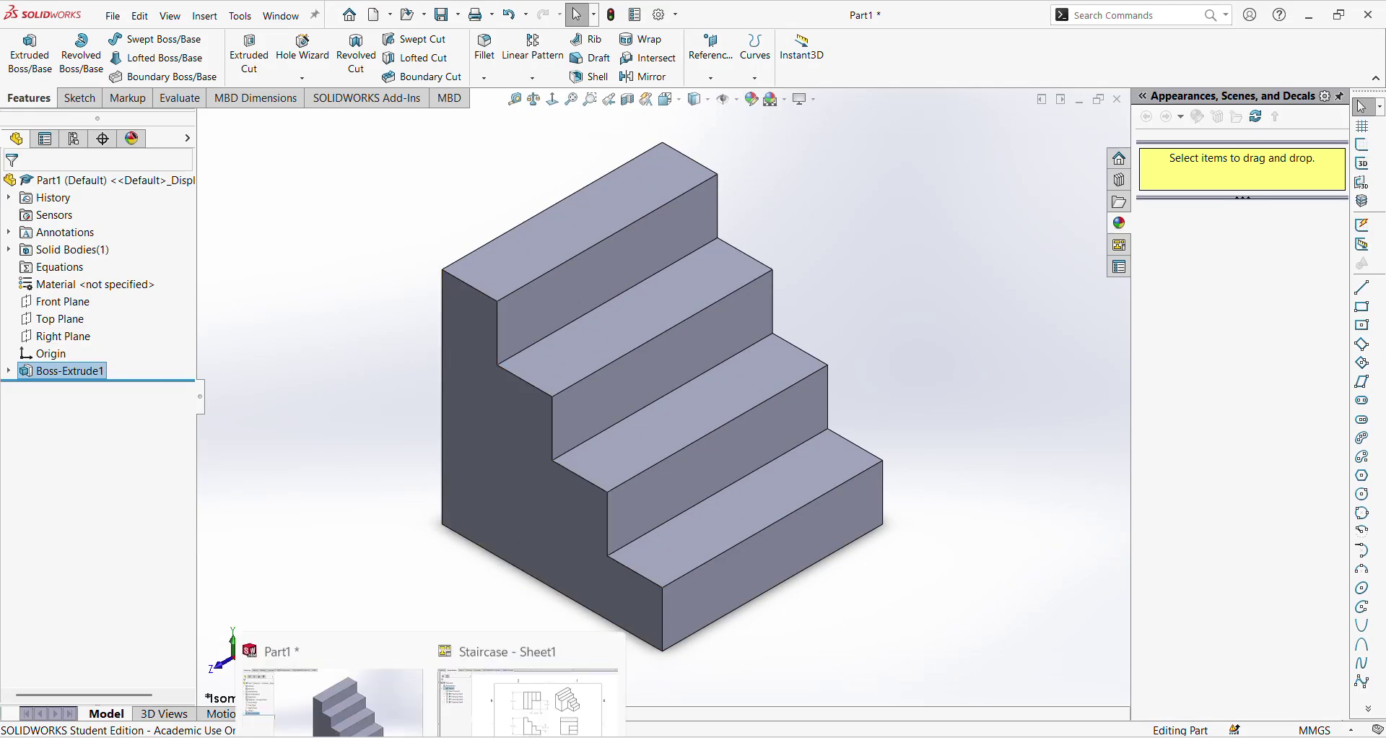
pyautogui.moveTo(484, 686)
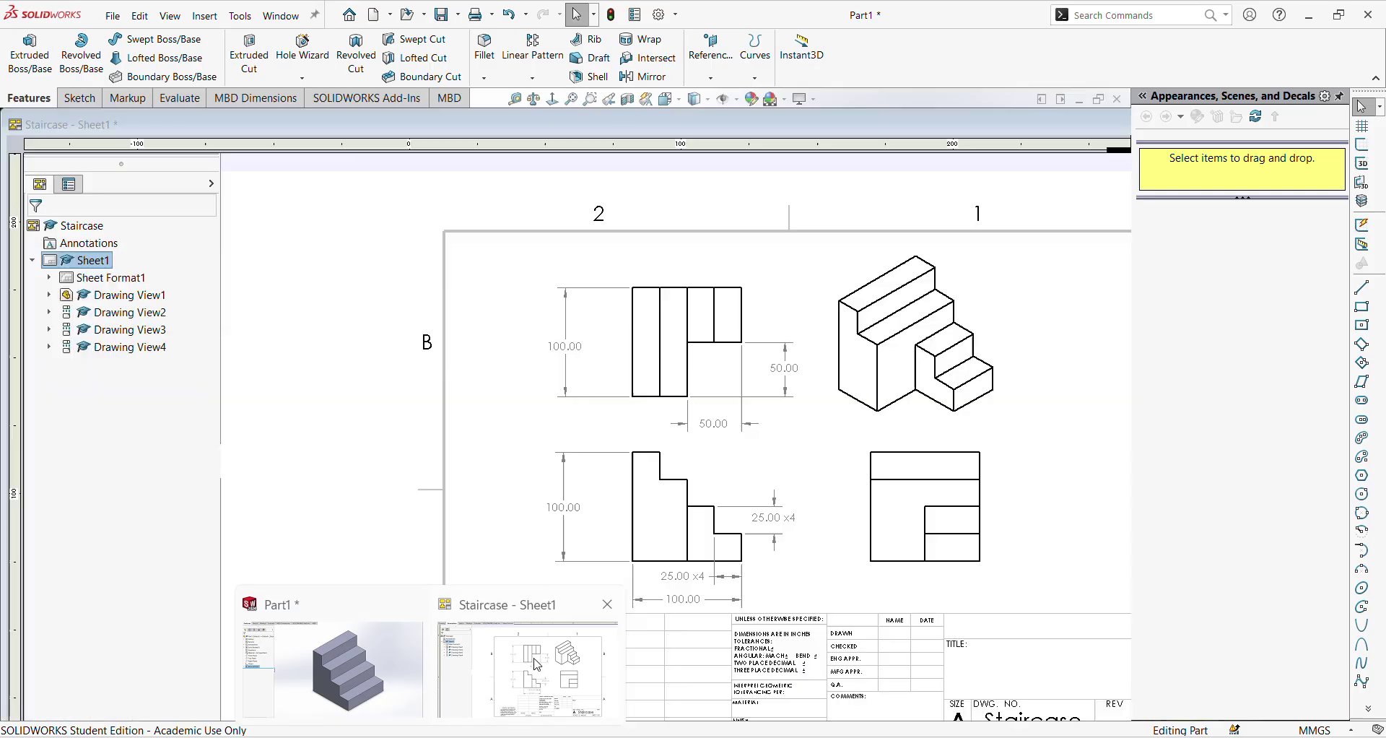
pyautogui.moveTo(399, 684)
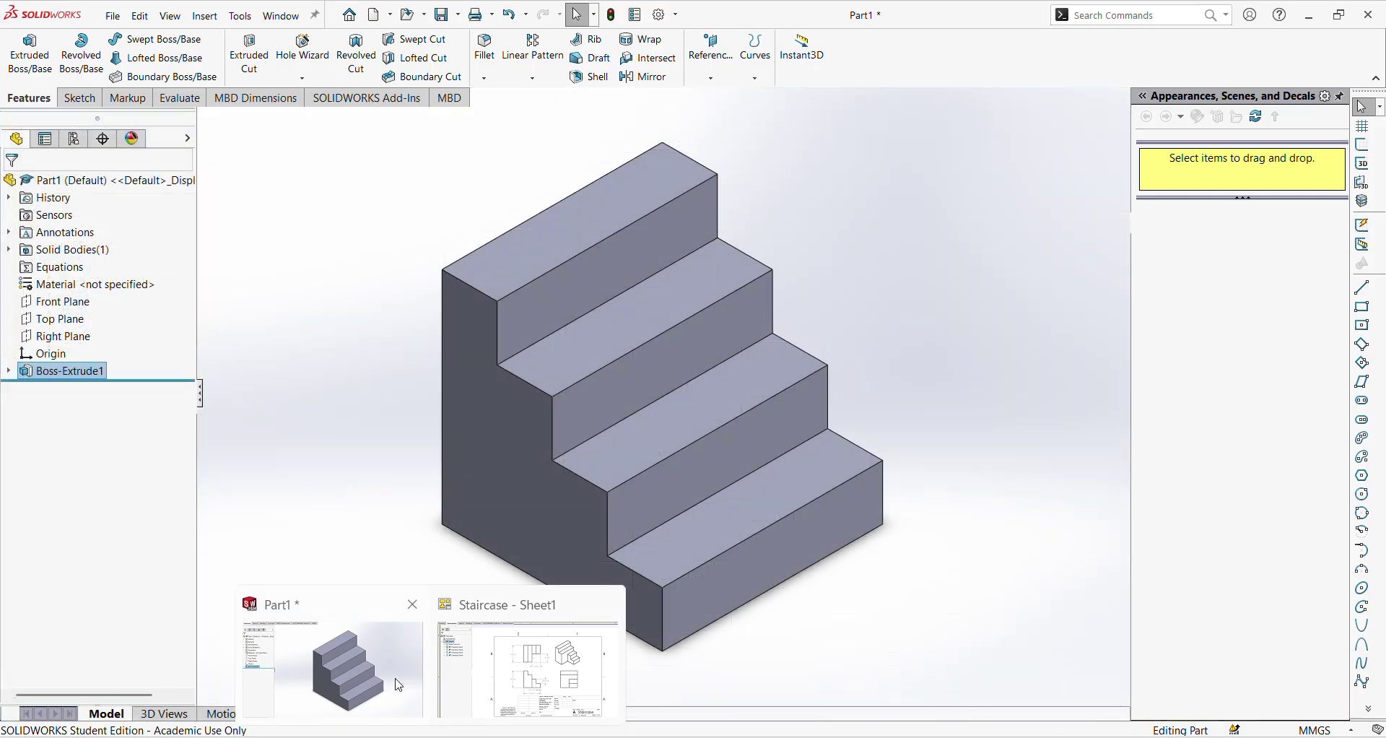
pyautogui.moveTo(524, 671)
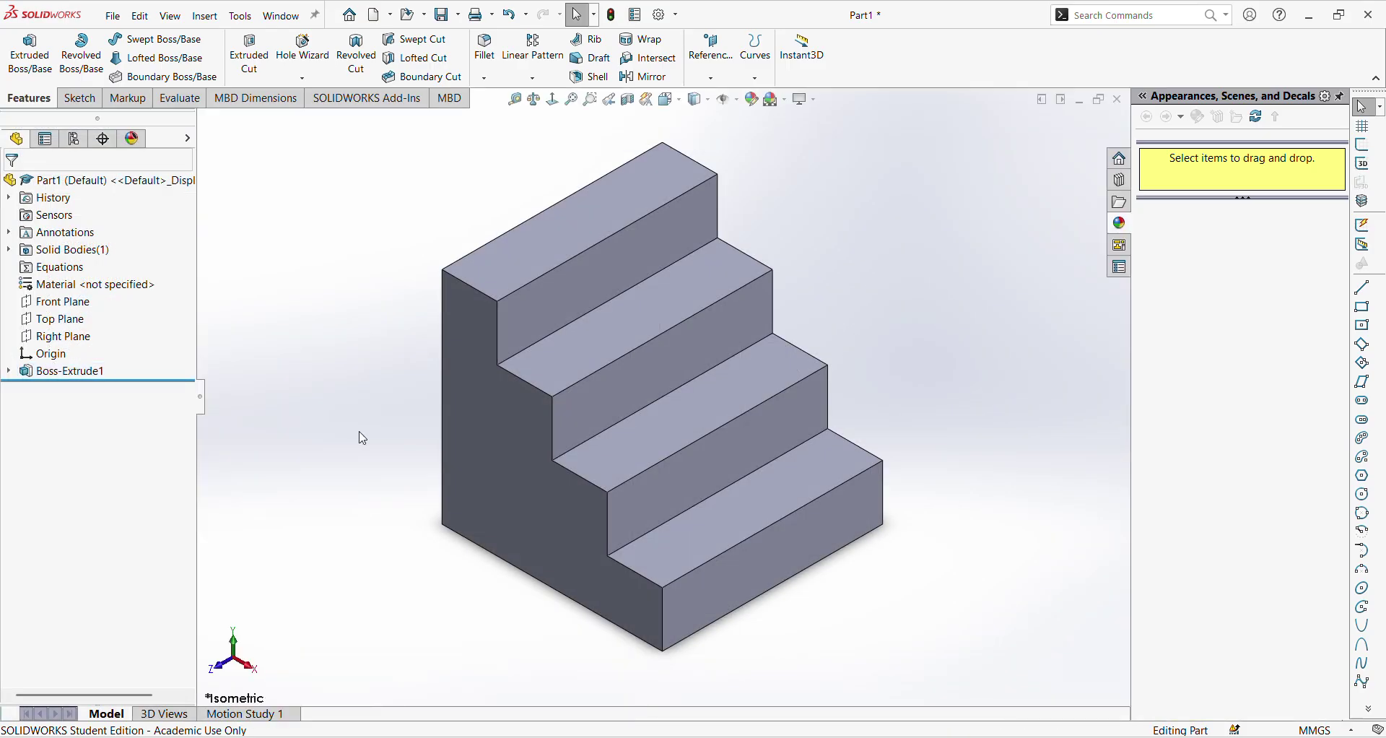
pyautogui.click(482, 695)
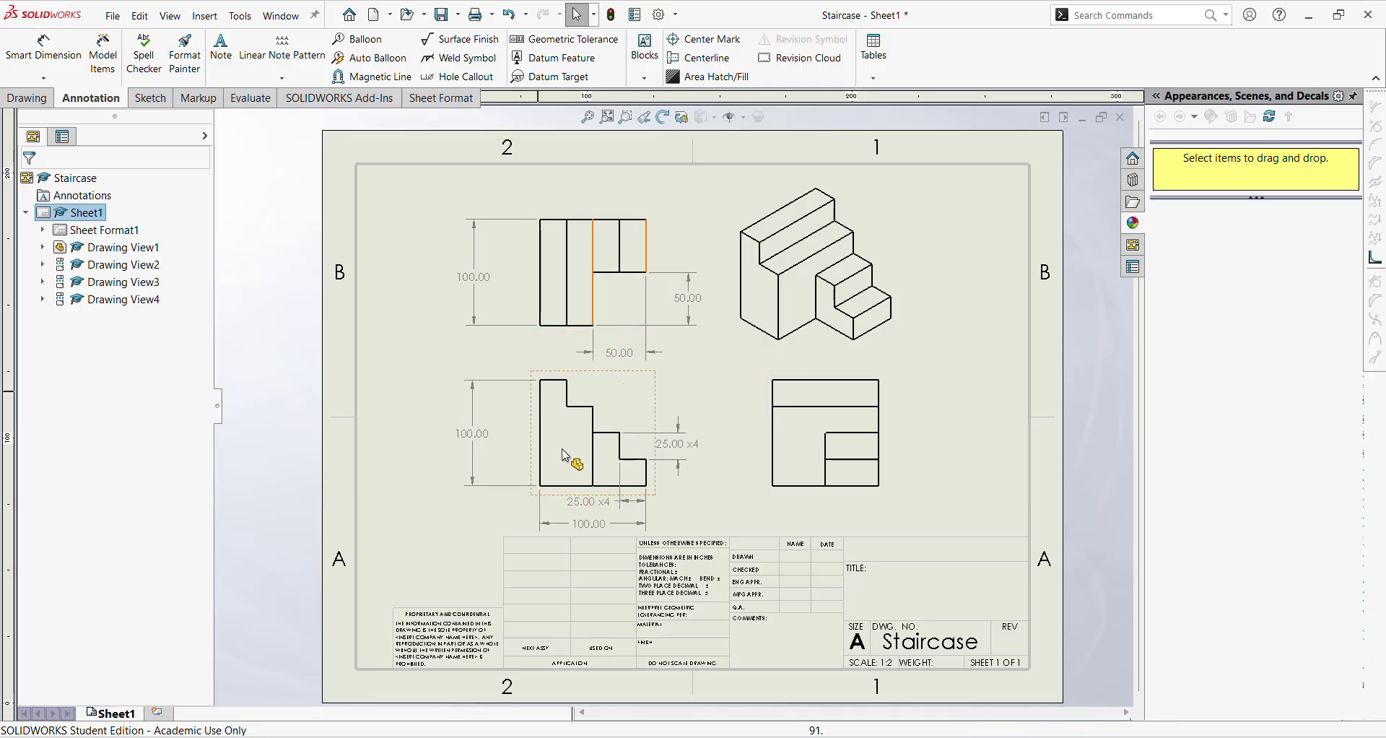
pyautogui.moveTo(434, 730)
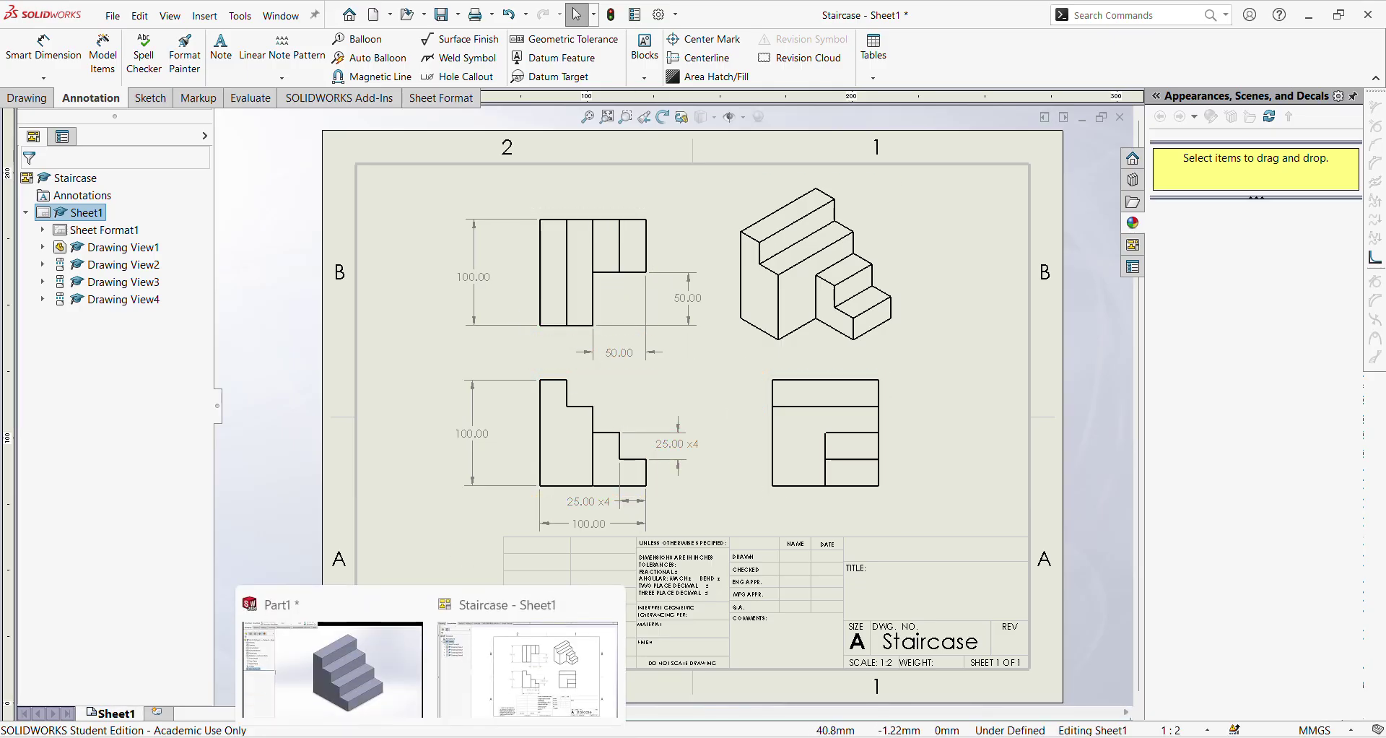
pyautogui.click(388, 686)
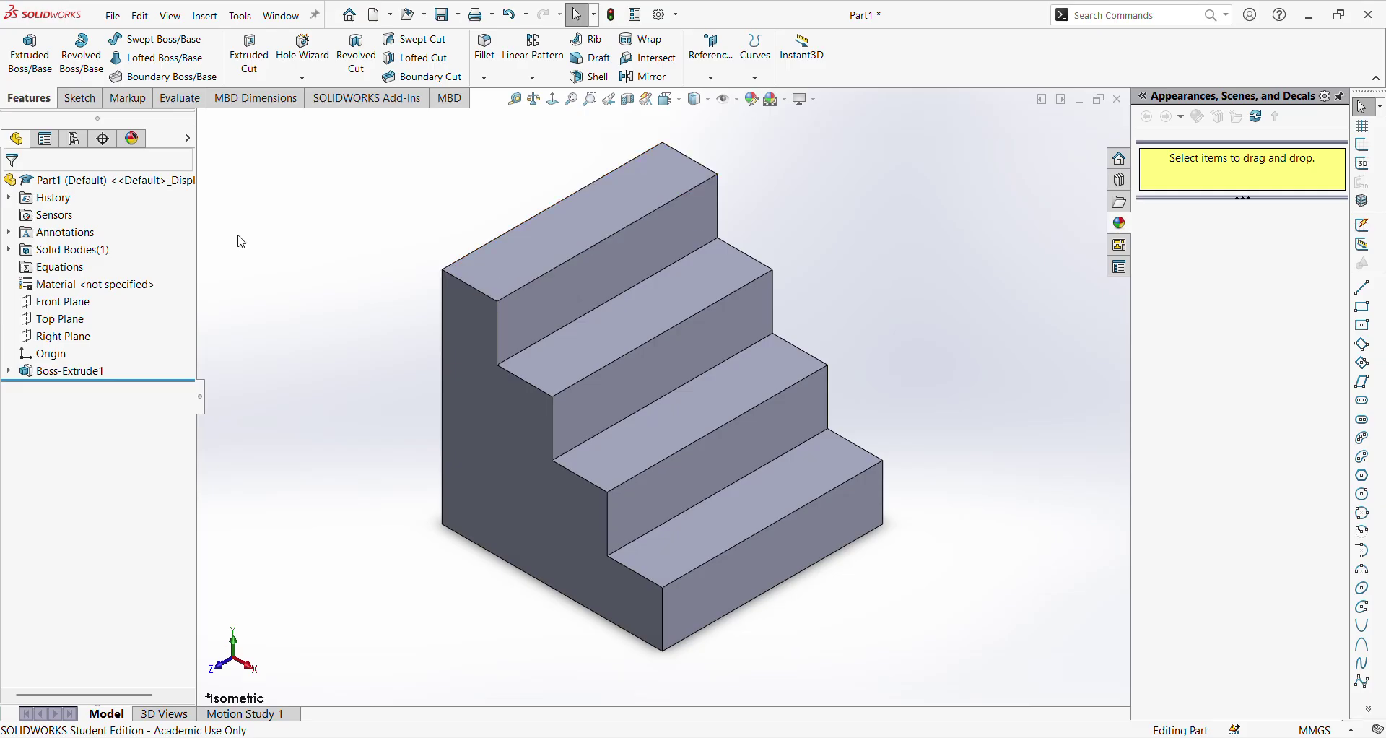
# Start a new sketch on the underside of the staircase.
pyautogui.click(80, 98)
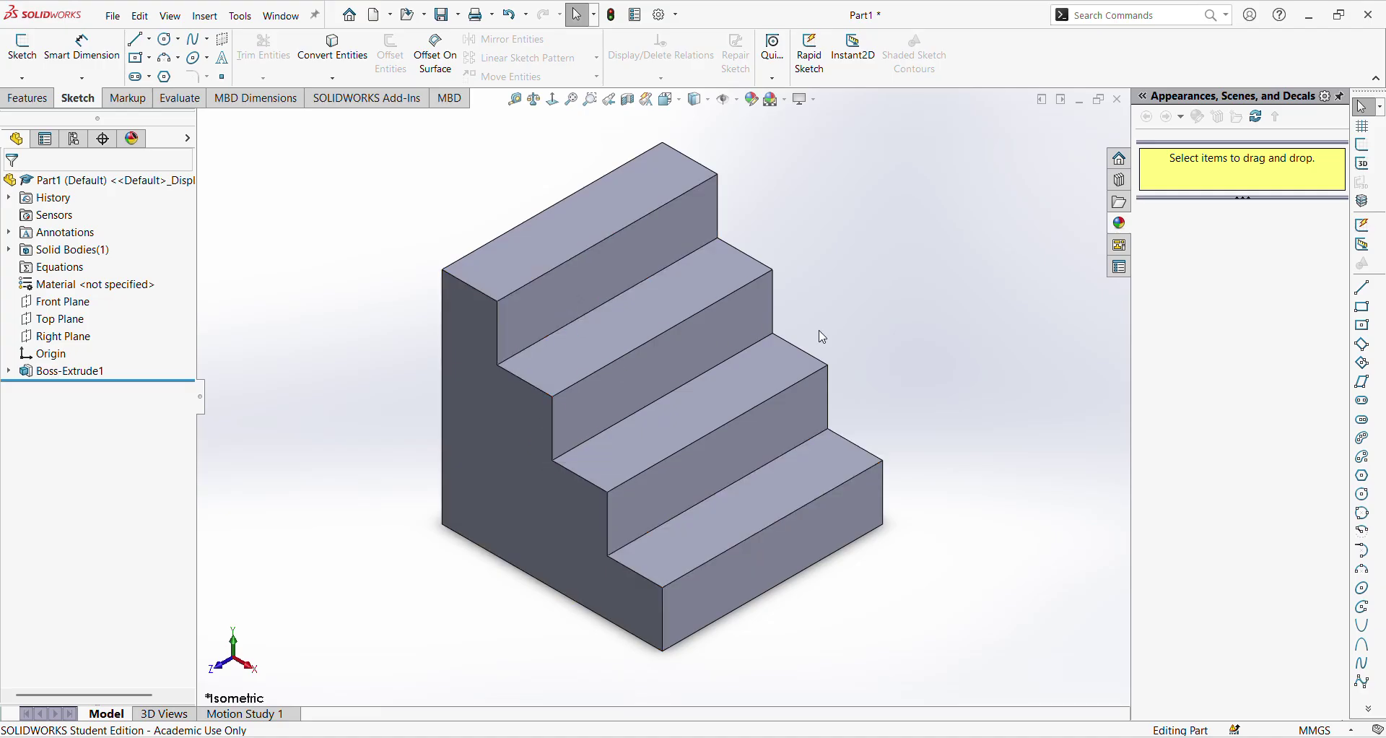
pyautogui.moveTo(588, 502); pyautogui.dragTo(858, 679, button='middle')
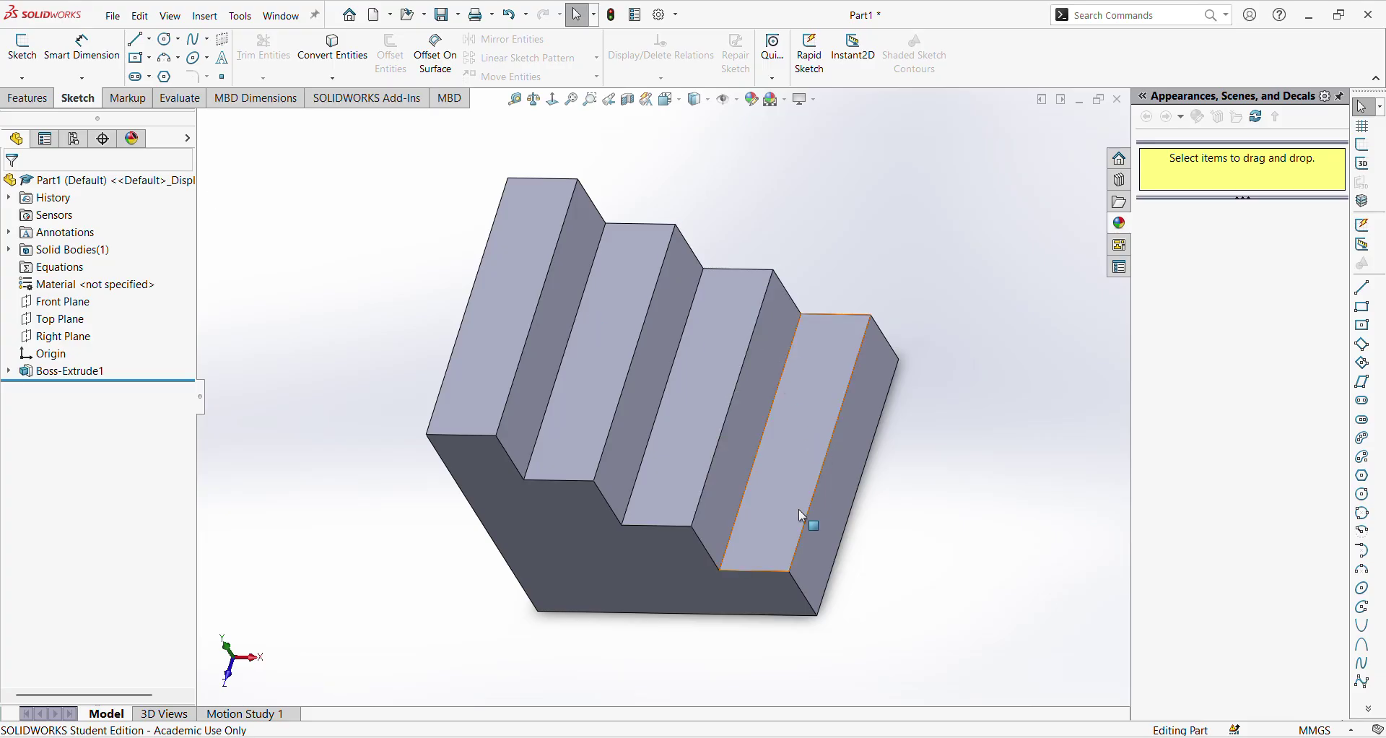
pyautogui.click(23, 46)
pyautogui.moveTo(1015, 494); pyautogui.dragTo(882, 660, button='middle')
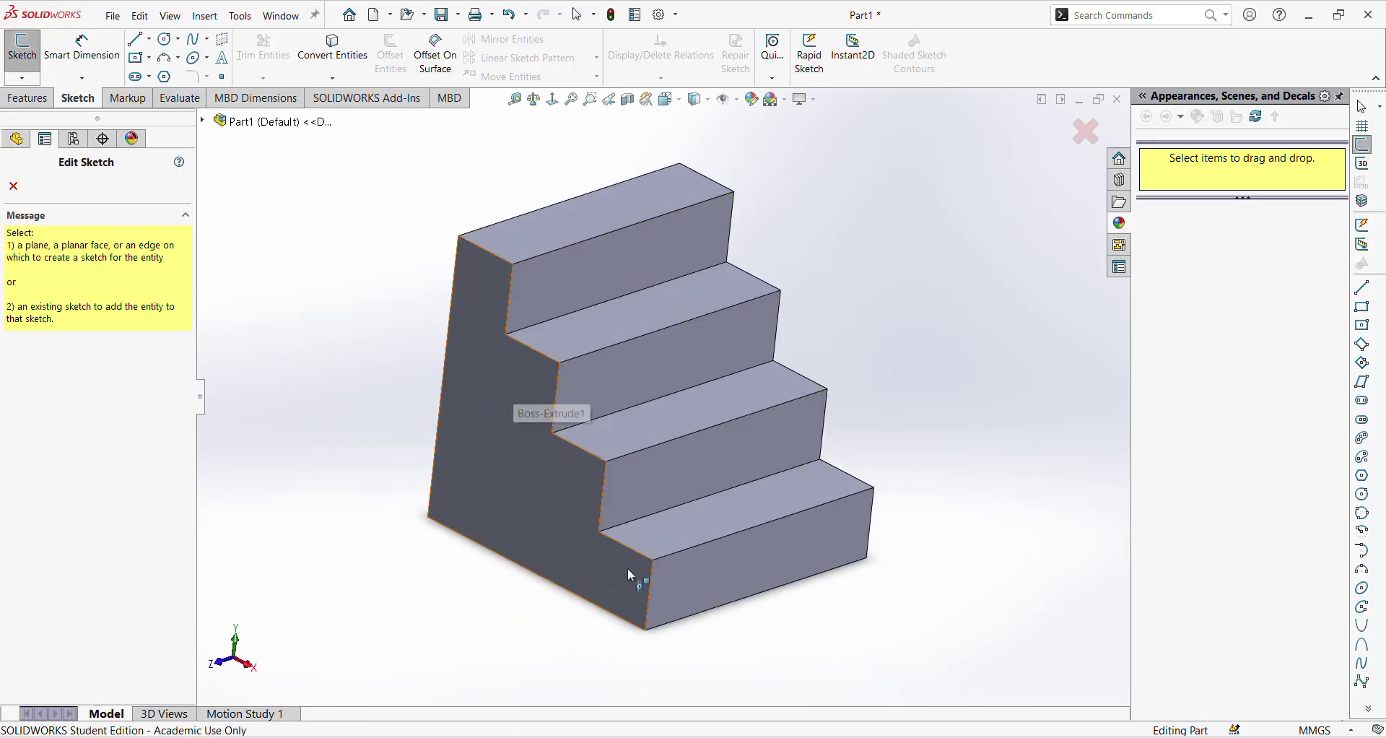
pyautogui.moveTo(809, 484)
pyautogui.mouseDown(button='middle')
pyautogui.moveTo(944, 412)
pyautogui.moveTo(876, 344)
pyautogui.moveTo(695, 426)
pyautogui.moveTo(931, 480)
pyautogui.moveTo(851, 493)
pyautogui.moveTo(941, 520)
pyautogui.moveTo(860, 532)
pyautogui.moveTo(830, 510)
pyautogui.moveTo(894, 269)
pyautogui.moveTo(768, 371)
pyautogui.mouseUp(button='middle')
pyautogui.click(734, 387)
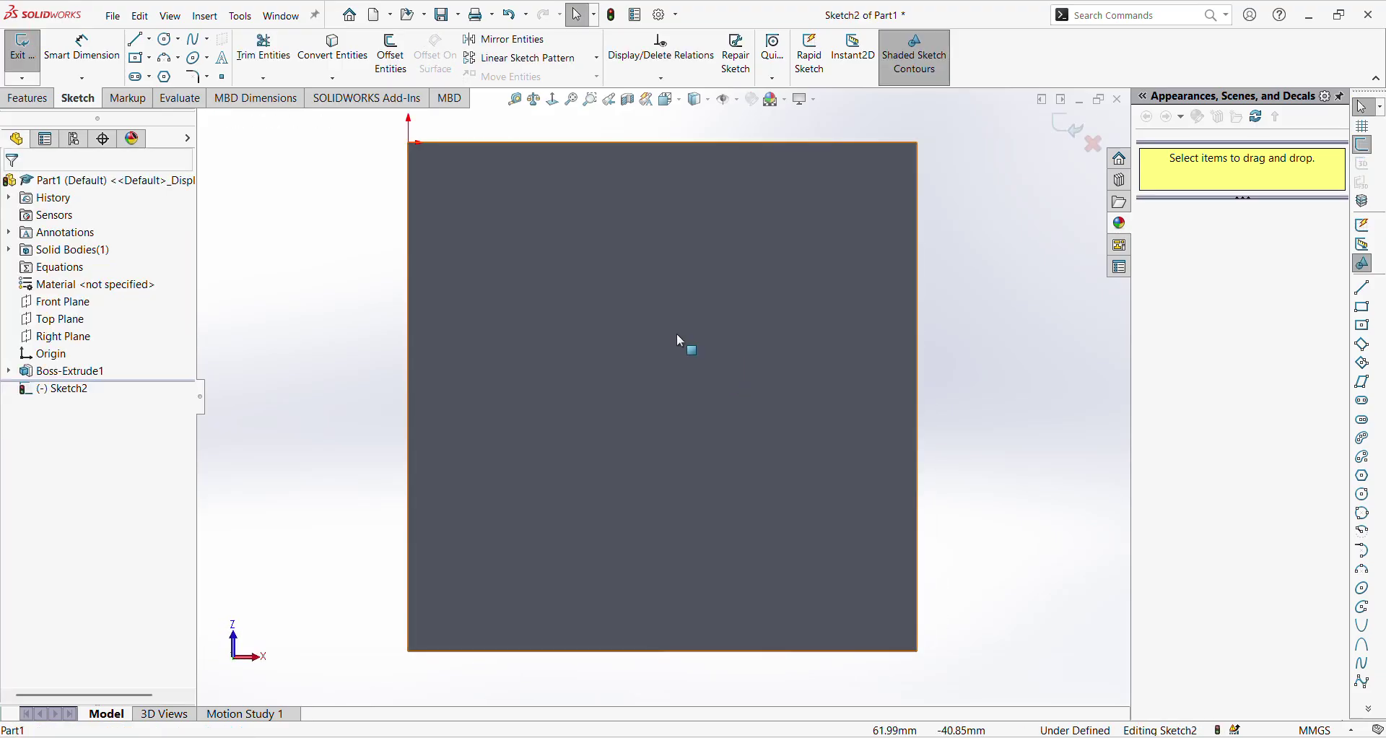
pyautogui.click(139, 57)
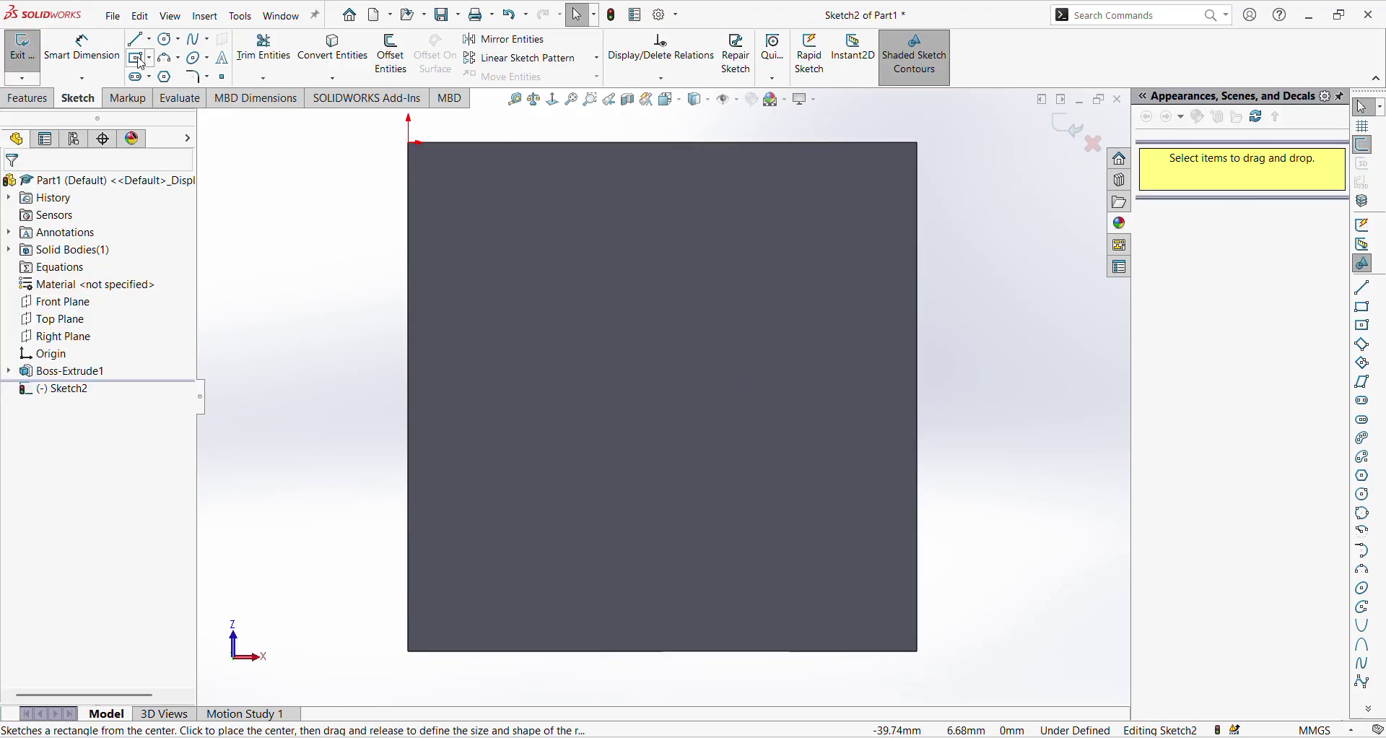
pyautogui.click(917, 143)
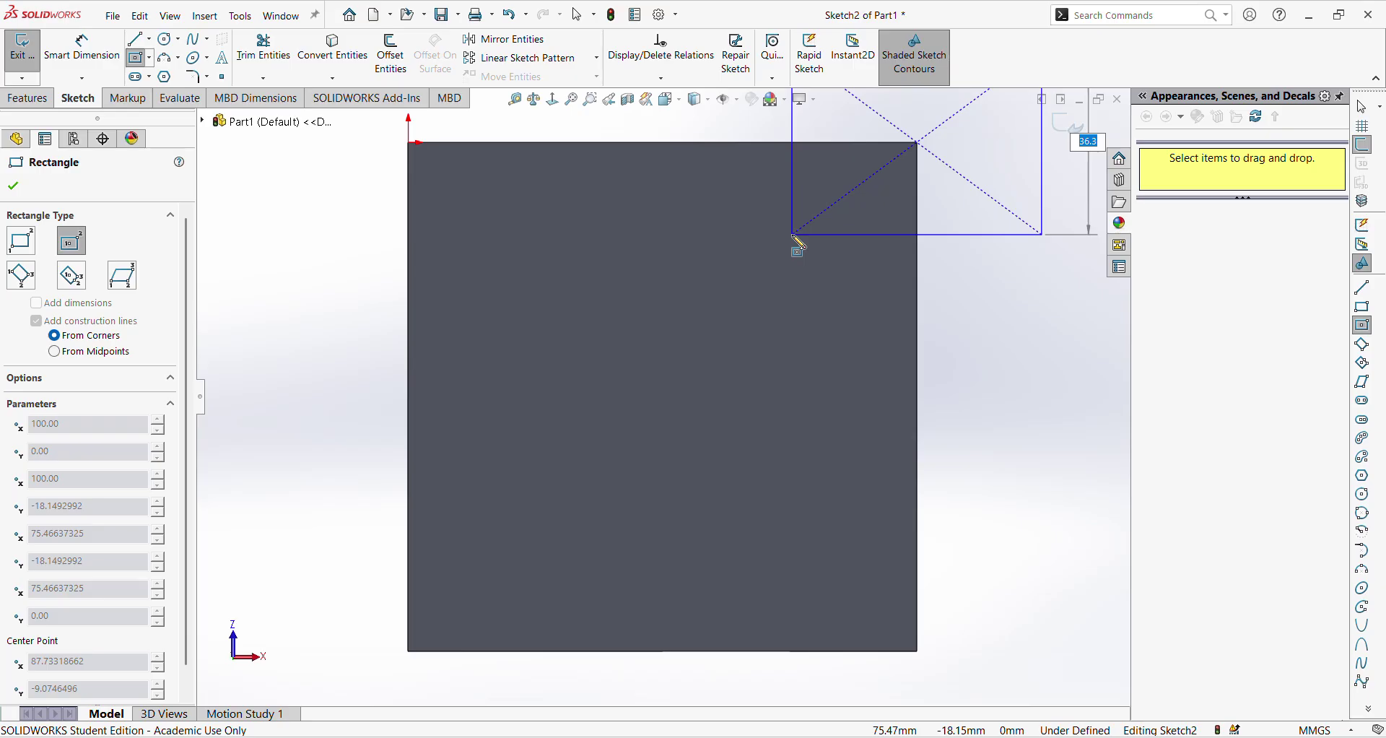
pyautogui.press('Escape')
# Sketch a 50 by 50 mm corner rectangle on the underside, starting at the lowest step's corner on the origin side.
pyautogui.click(150, 57)
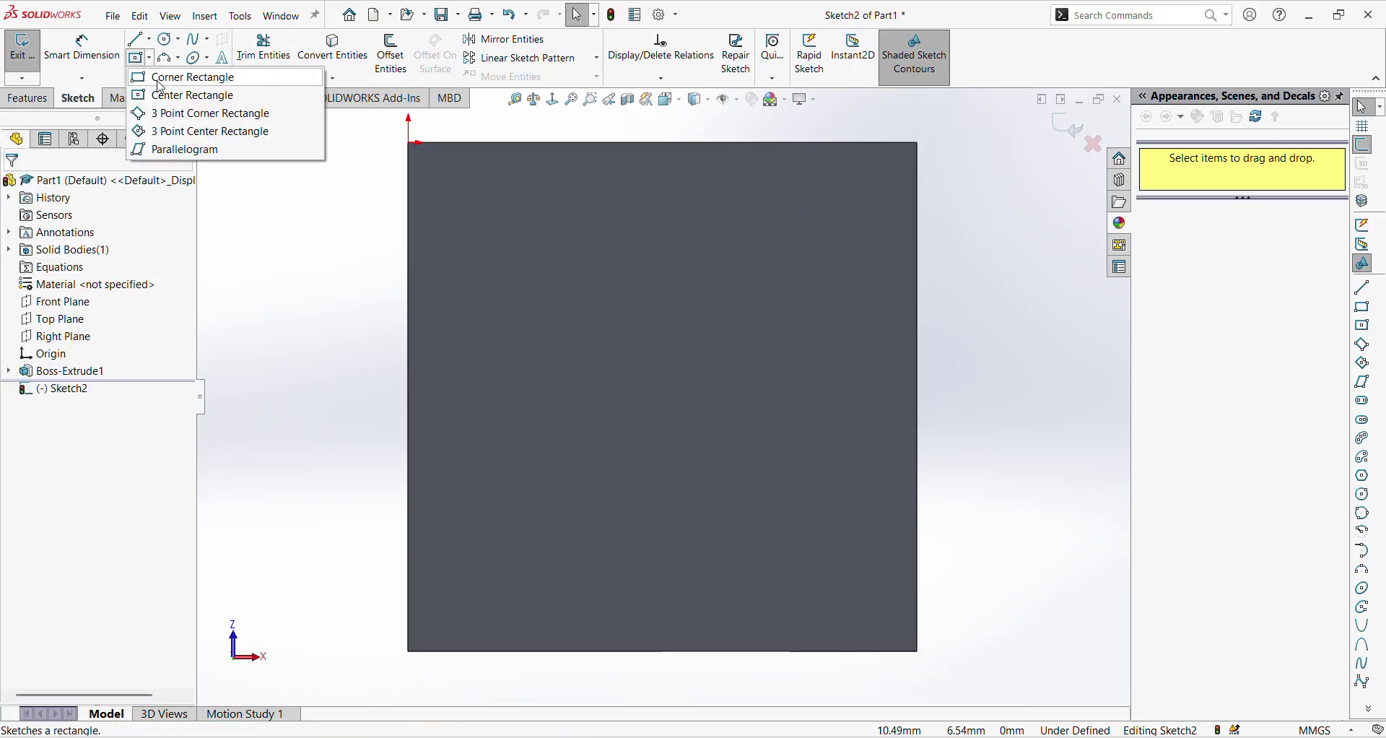
pyautogui.click(160, 79)
pyautogui.click(917, 142)
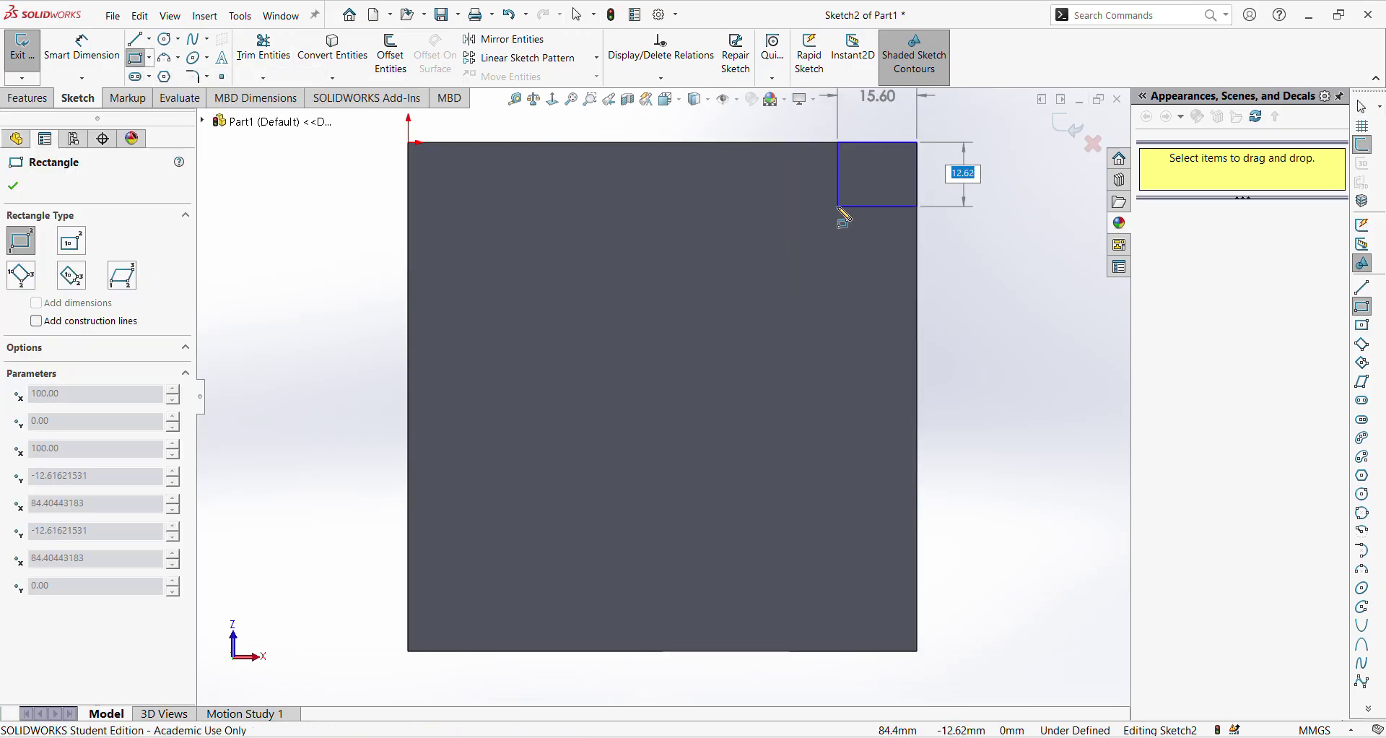
pyautogui.write('50')
pyautogui.press('Tab')
pyautogui.write('50')
pyautogui.press('Return')
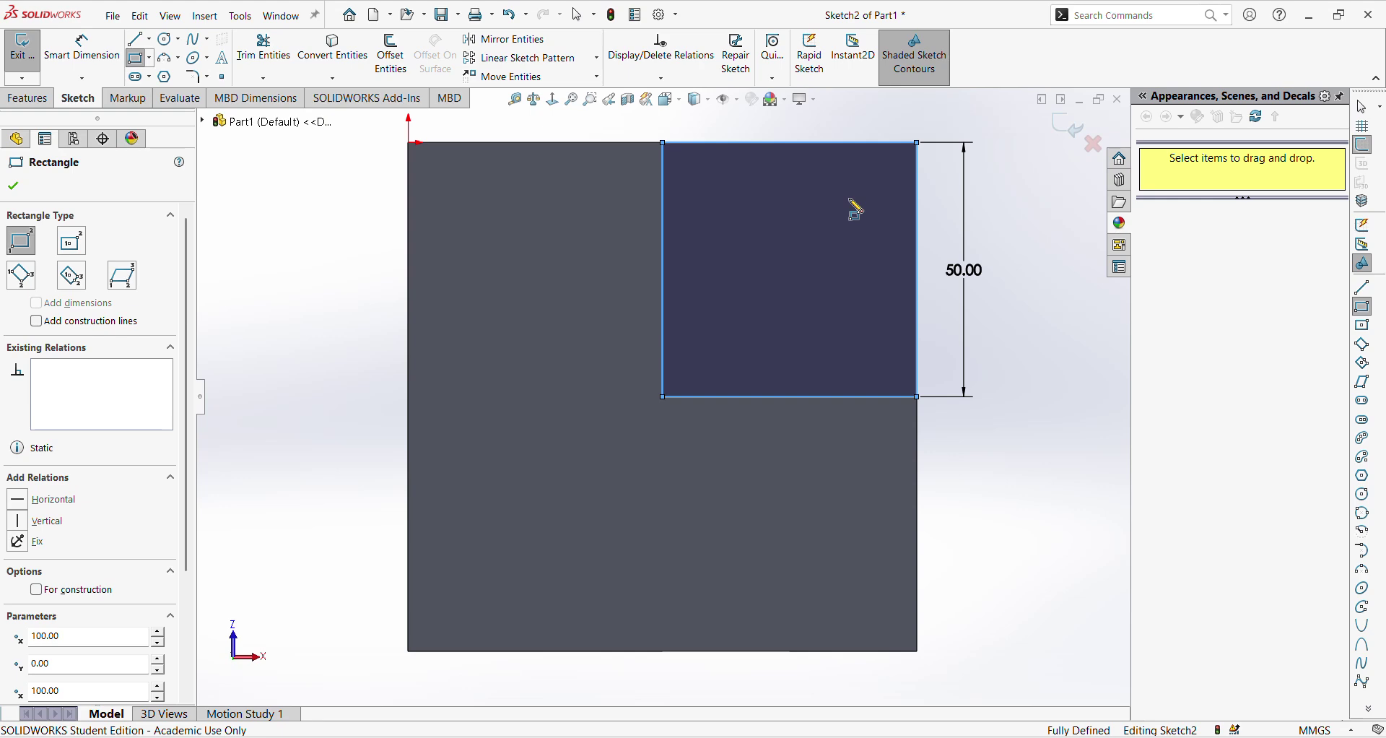
pyautogui.press('Escape')
# Start an Extruded Cut from the 50 by 50 mm corner rectangle on the staircase's underside.
pyautogui.moveTo(900, 244); pyautogui.dragTo(578, 217, button='middle')
pyautogui.click(28, 98)
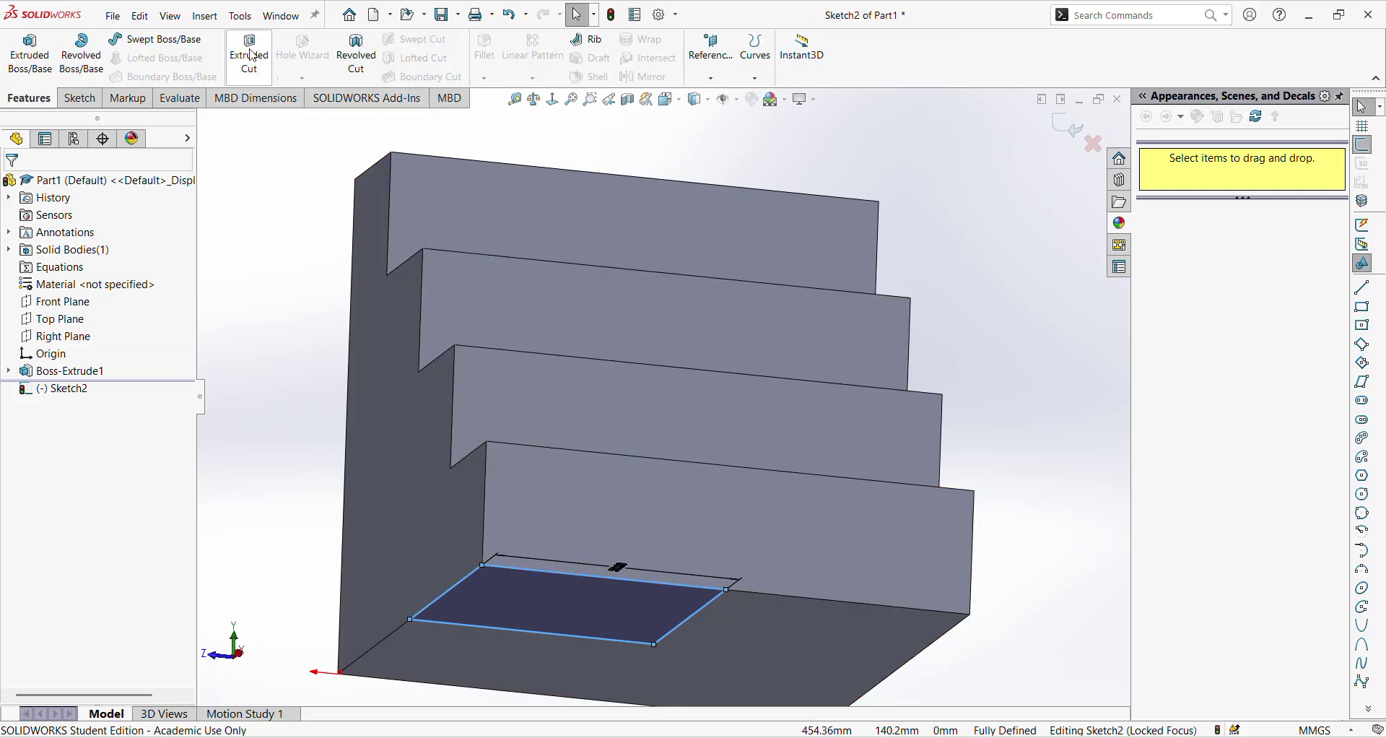
pyautogui.click(249, 60)
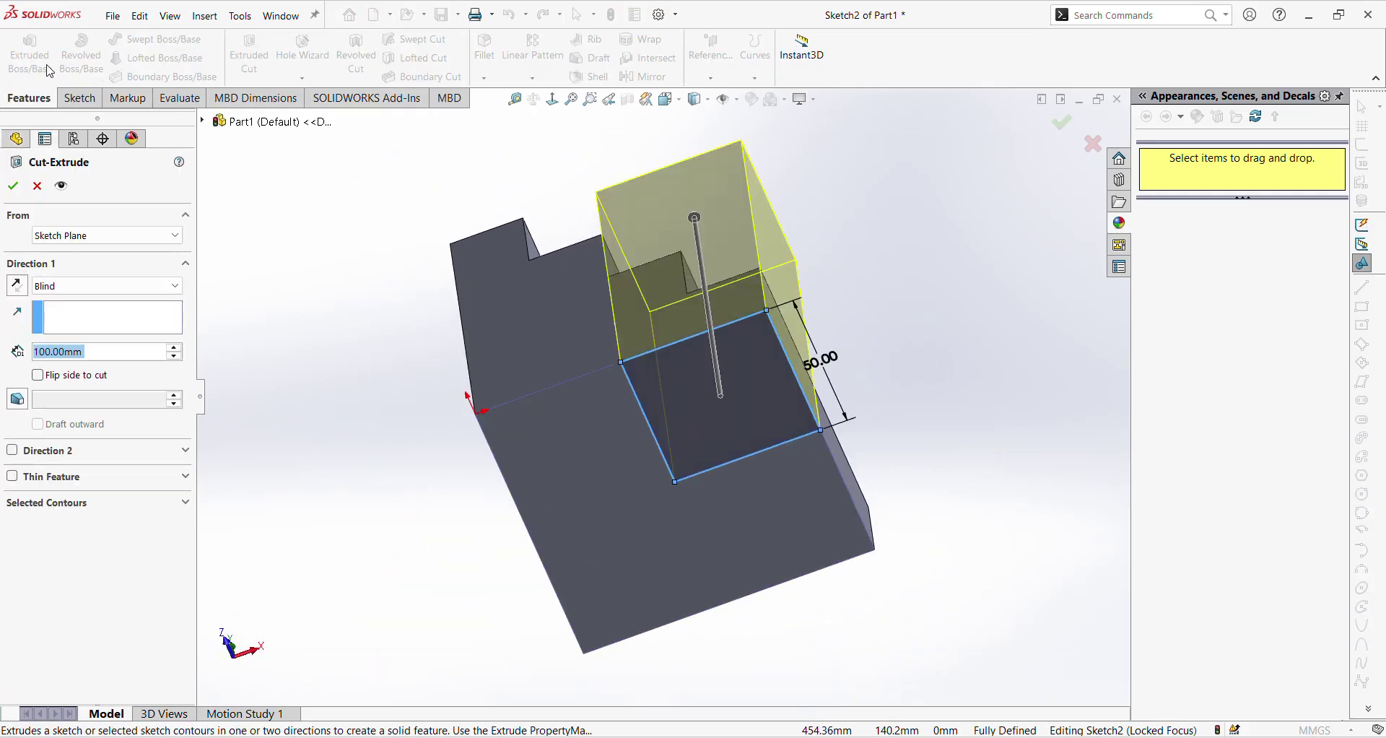
pyautogui.moveTo(1017, 211); pyautogui.dragTo(960, 433, button='middle')
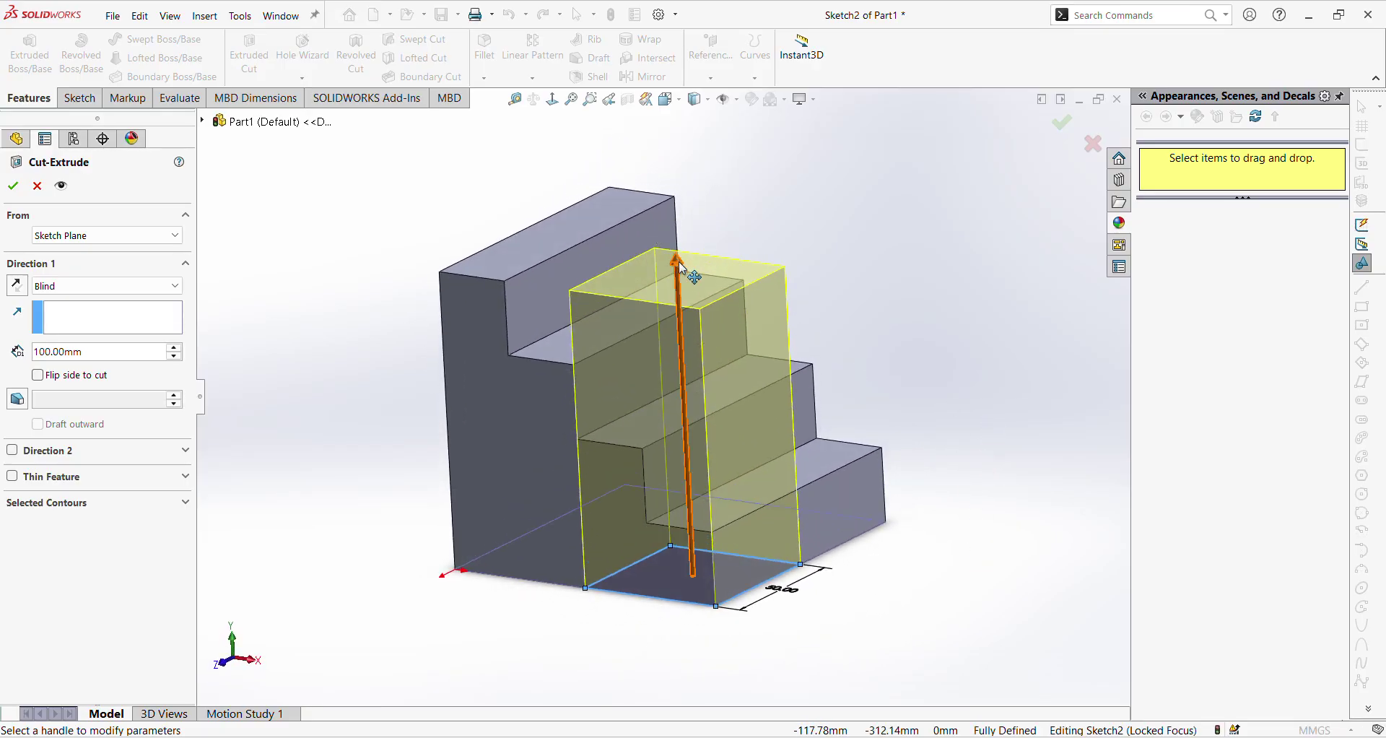
# Try a freehand depth of 81 mm for the corner cut directly on its preview.
pyautogui.click(650, 226)
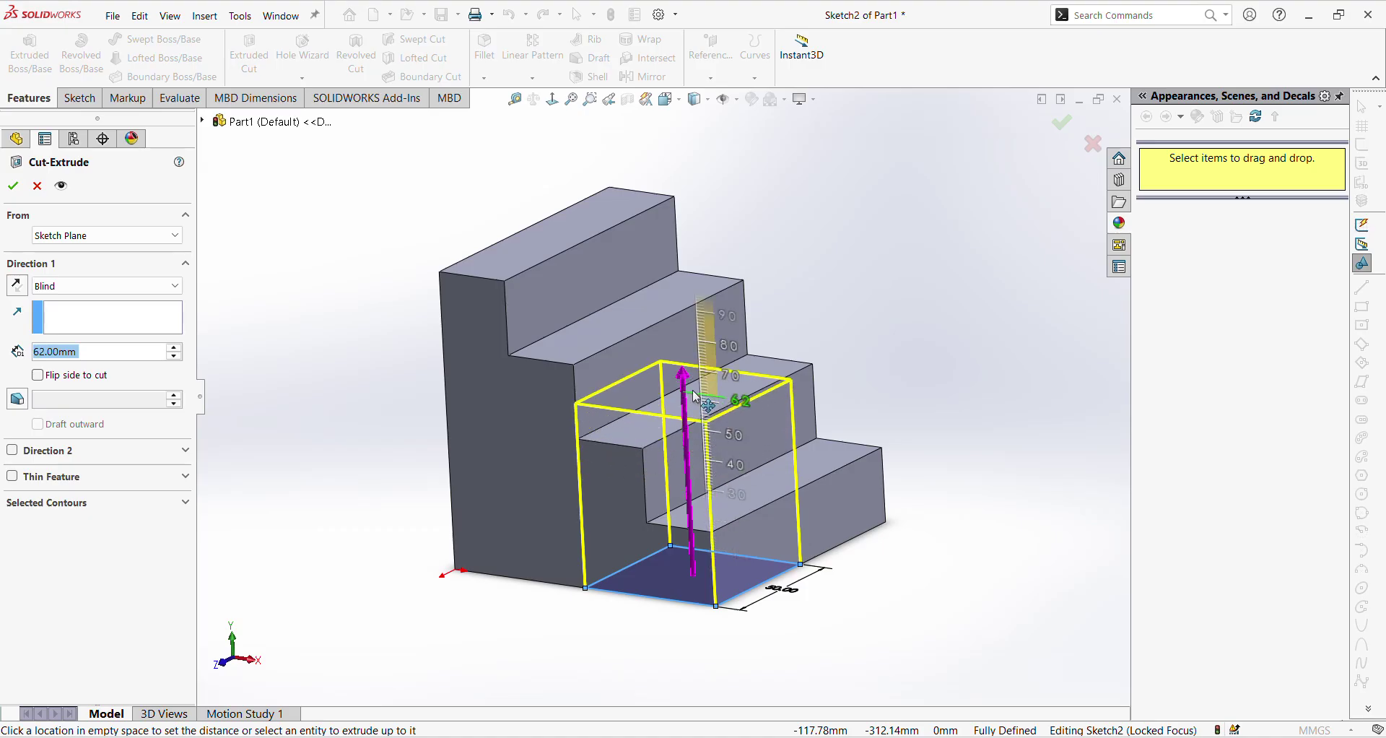
pyautogui.click(722, 345)
pyautogui.moveTo(943, 420); pyautogui.dragTo(1025, 467, button='middle')
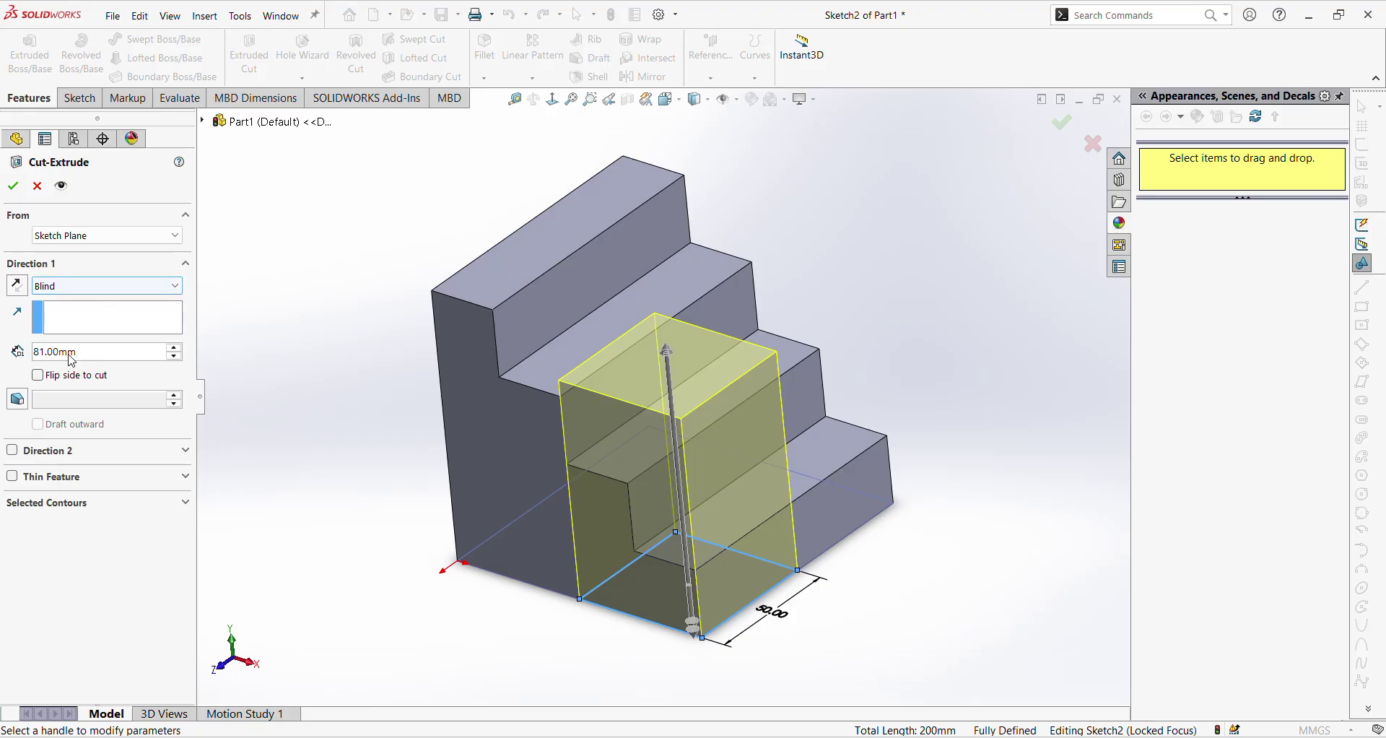
# Set the blind depth of the corner cut to 50 mm and complete the cut through the lower steps.
pyautogui.moveTo(94, 359); pyautogui.dragTo(2, 365)
pyautogui.write('50')
pyautogui.press('Return')
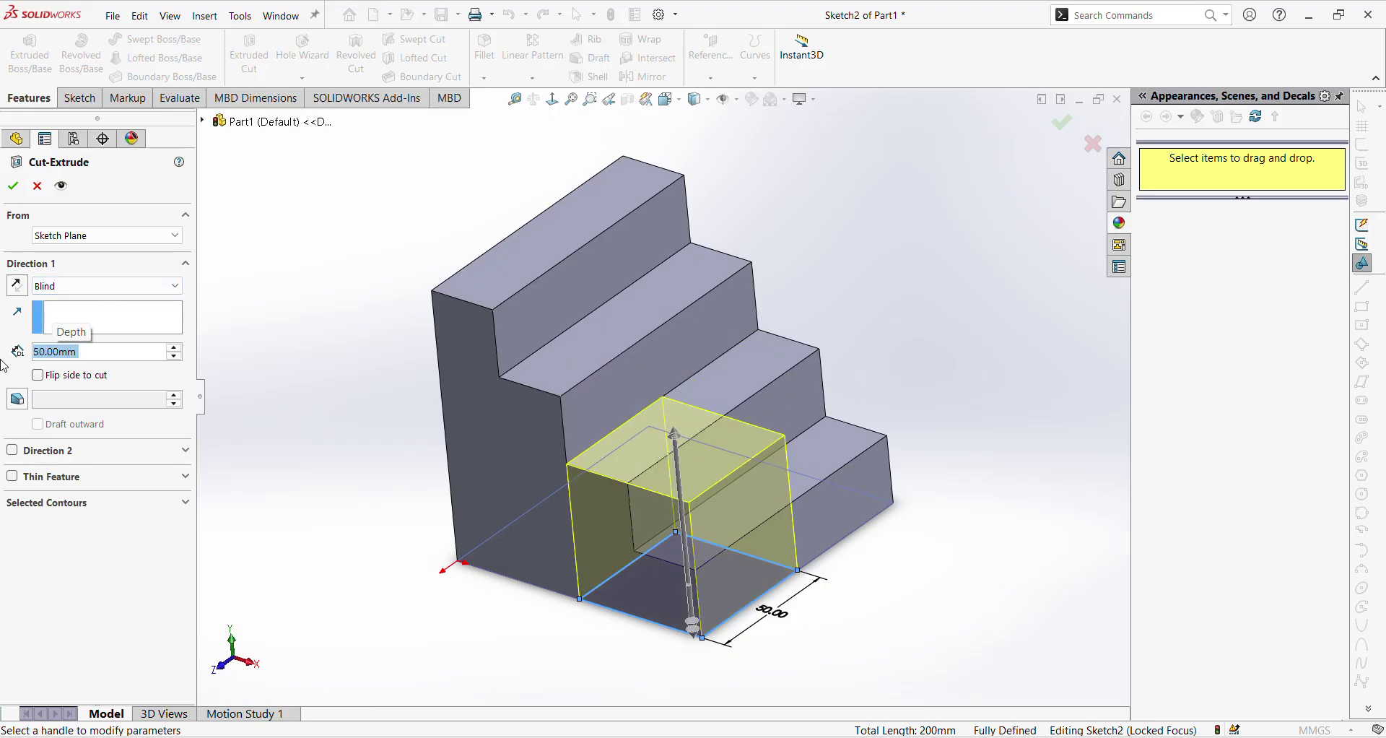
pyautogui.moveTo(356, 530); pyautogui.dragTo(332, 582, button='middle')
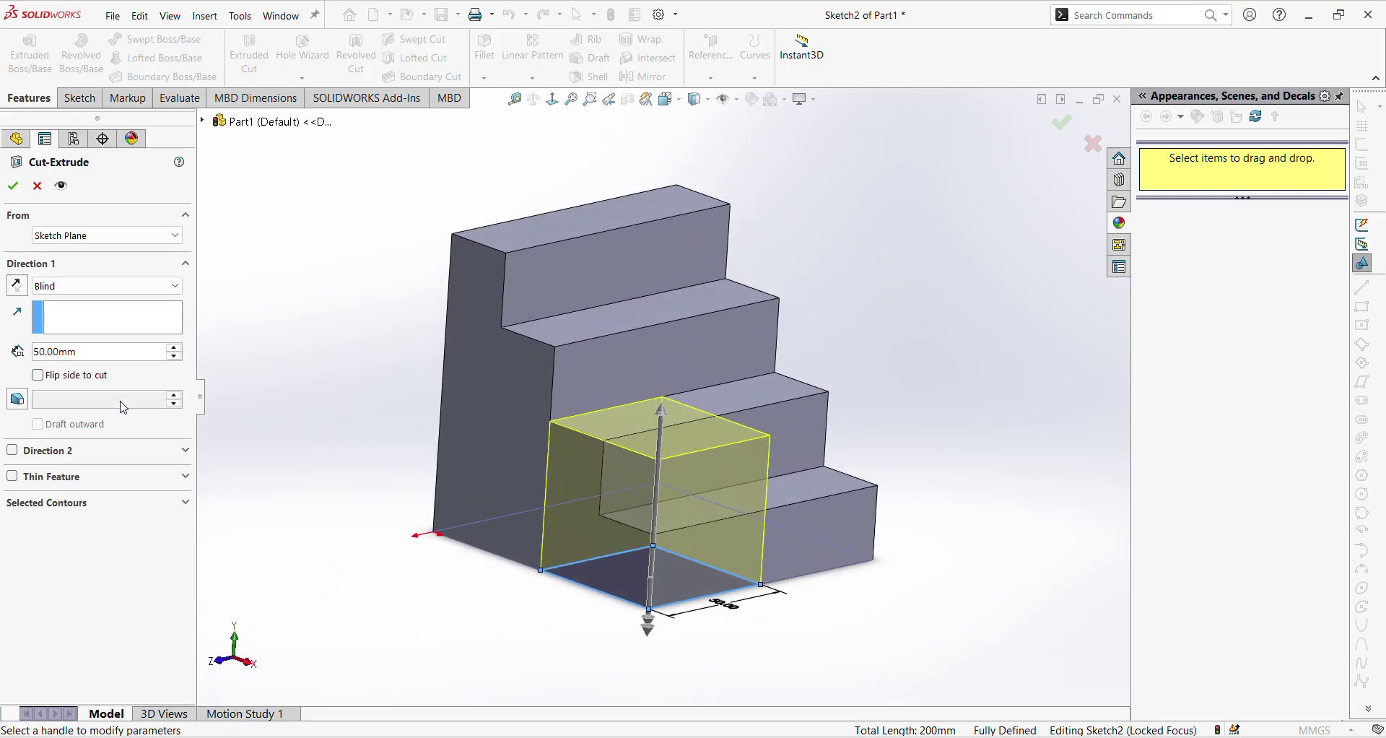
pyautogui.click(19, 187)
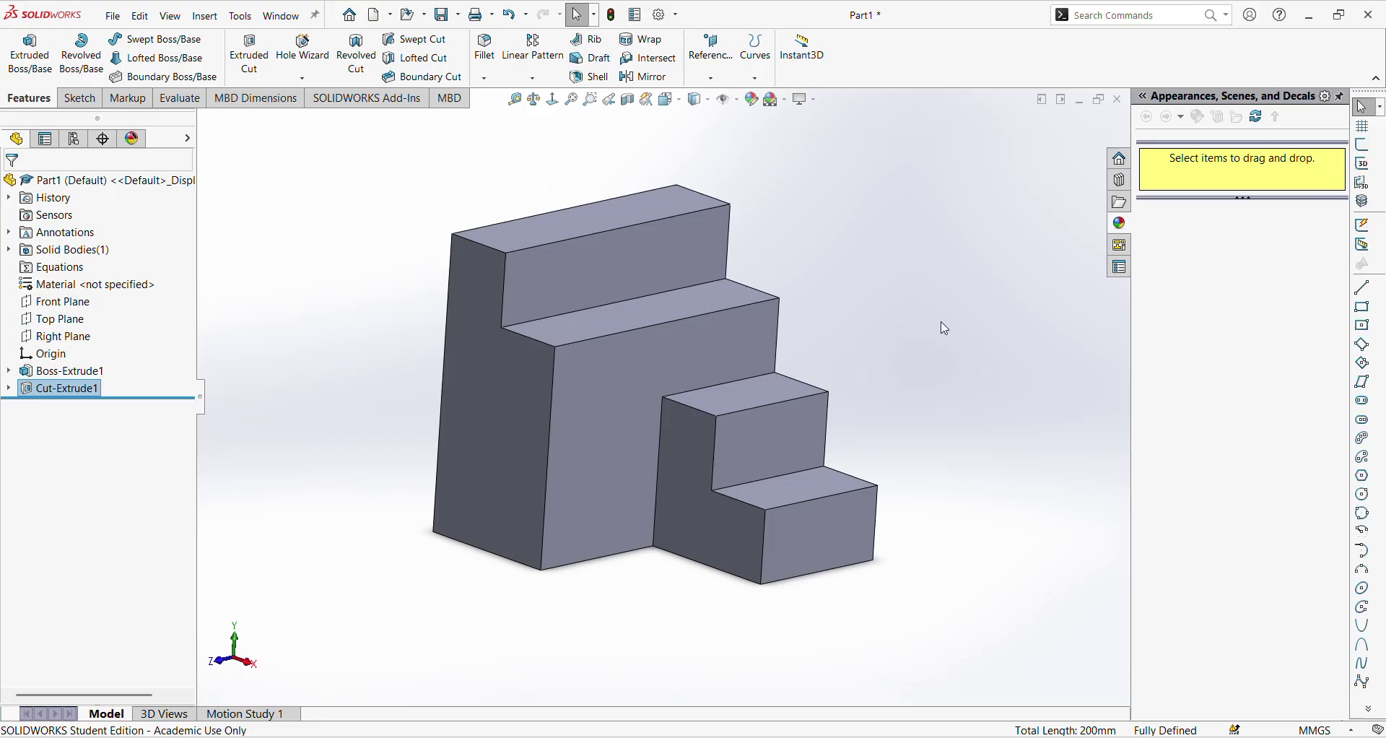
# Set the isometric view of the cut staircase for comparison with Sheet1 of the Staircase drawing.
pyautogui.moveTo(943, 323); pyautogui.dragTo(935, 345, button='middle')
pyautogui.click(667, 101)
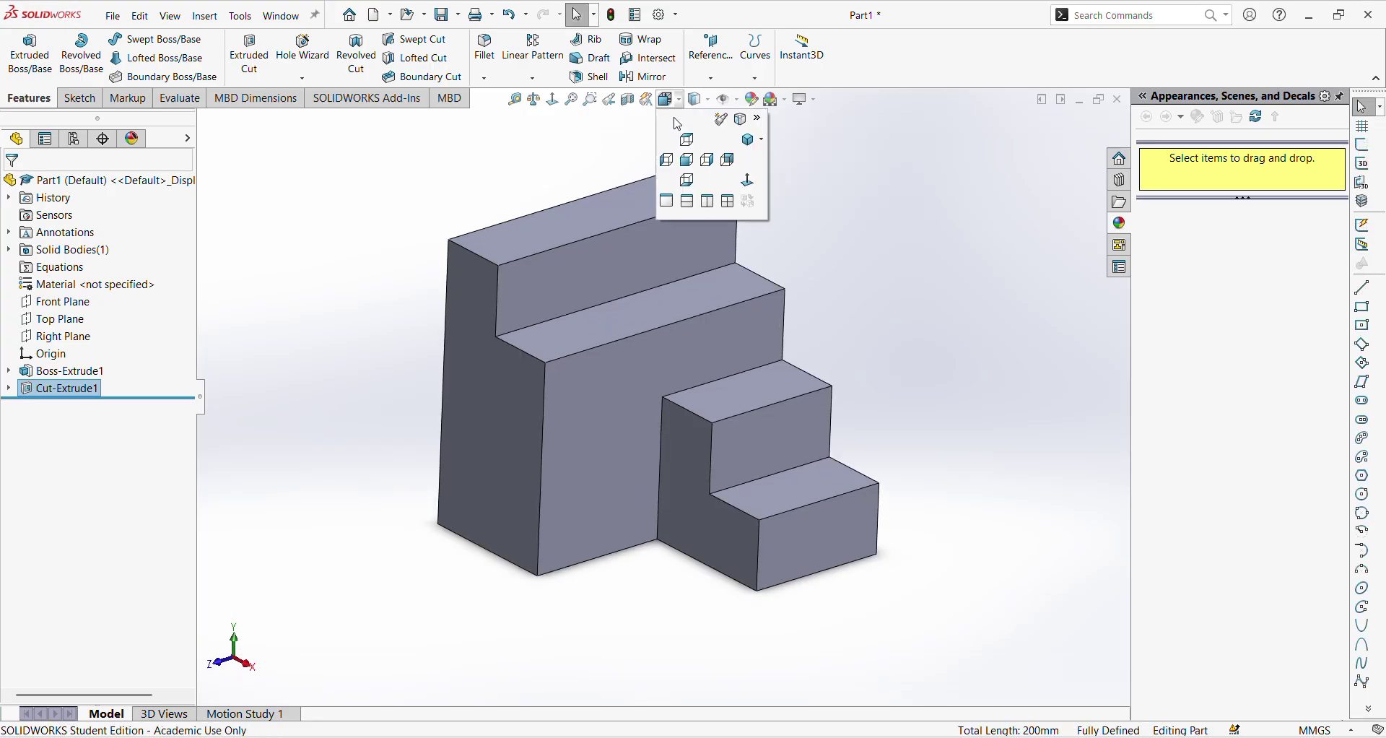
pyautogui.click(746, 139)
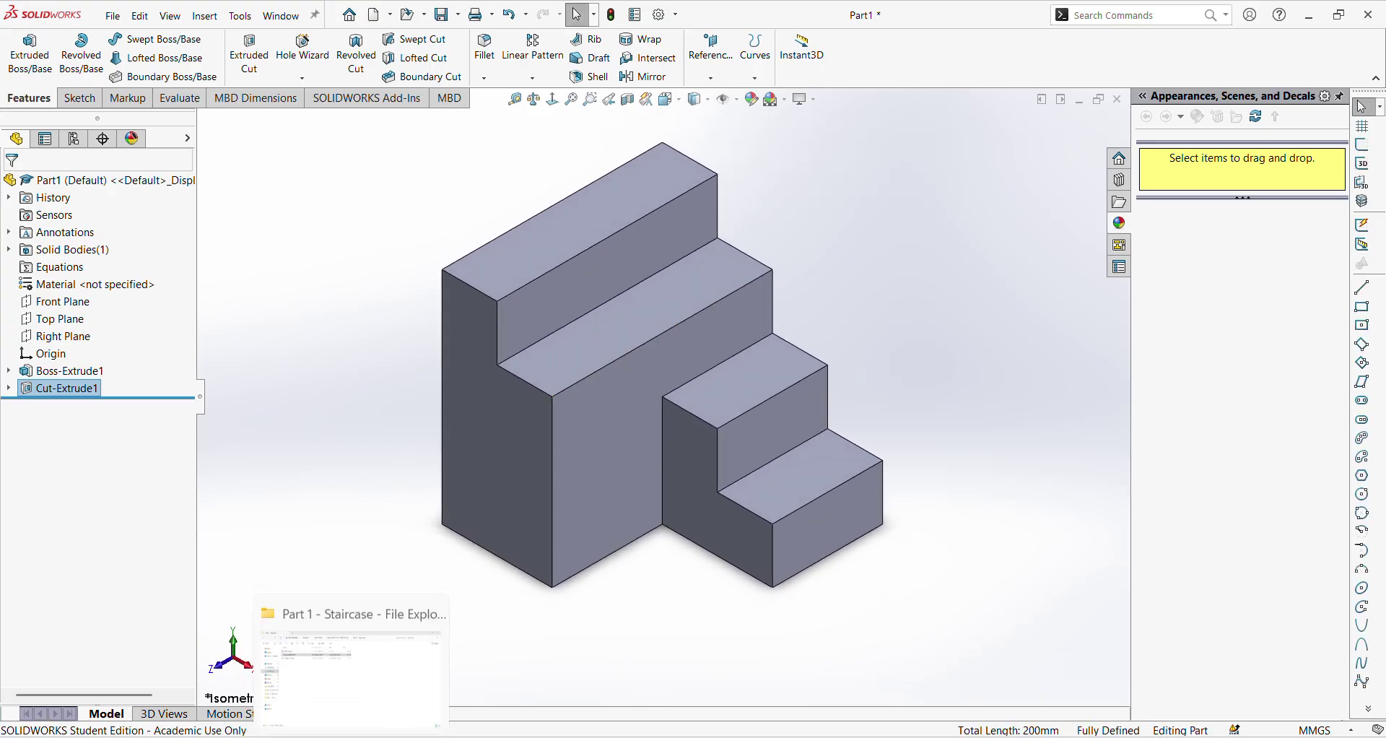
pyautogui.moveTo(431, 737)
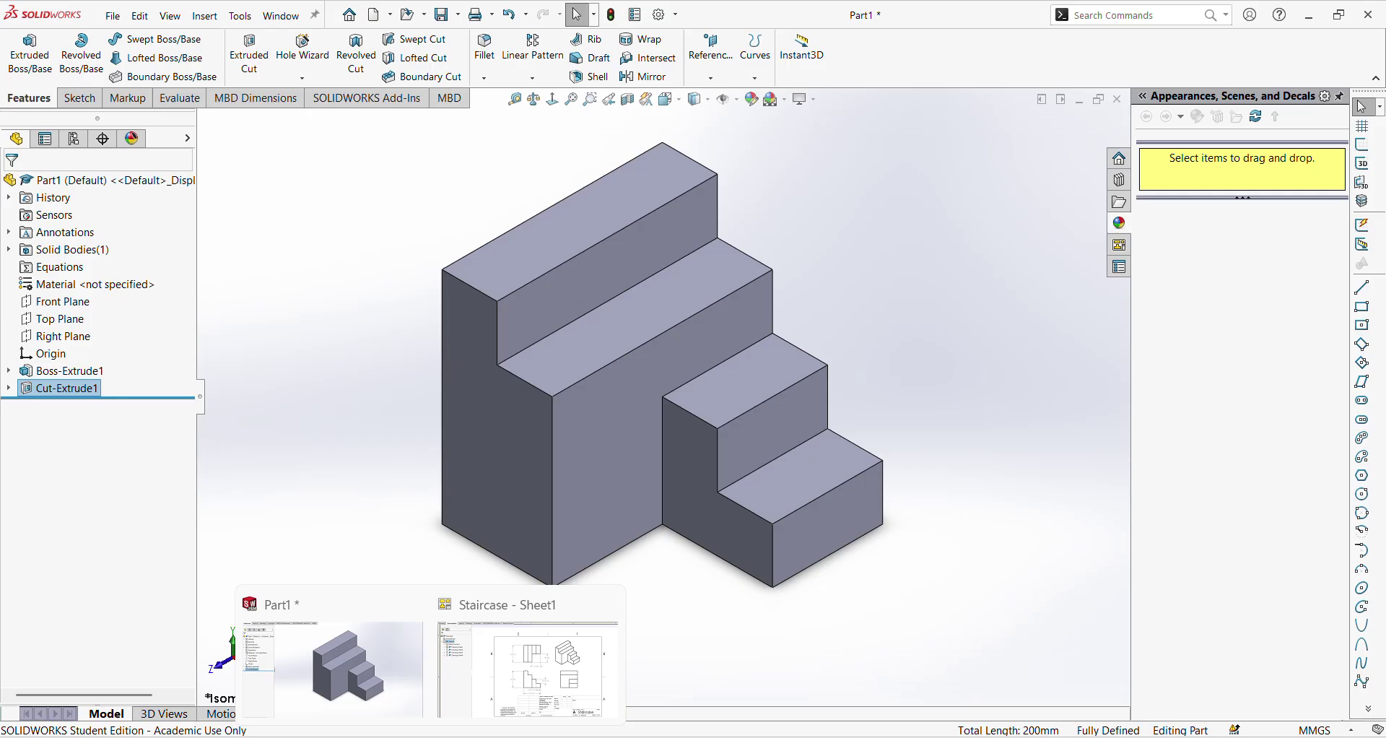